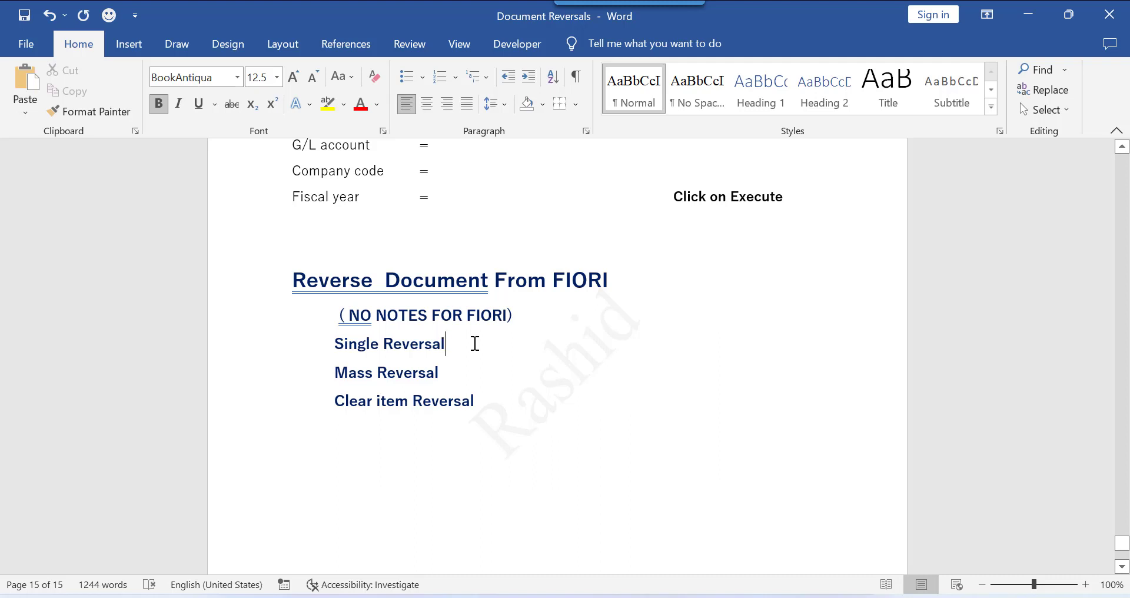
Review the Reverse Document From FIORI section, covering the no-notes remark and the single, mass and clear item reversal topics
left_click(475, 343)
left_click(365, 372)
left_click(422, 400)
left_click_drag(337, 343, 490, 403)
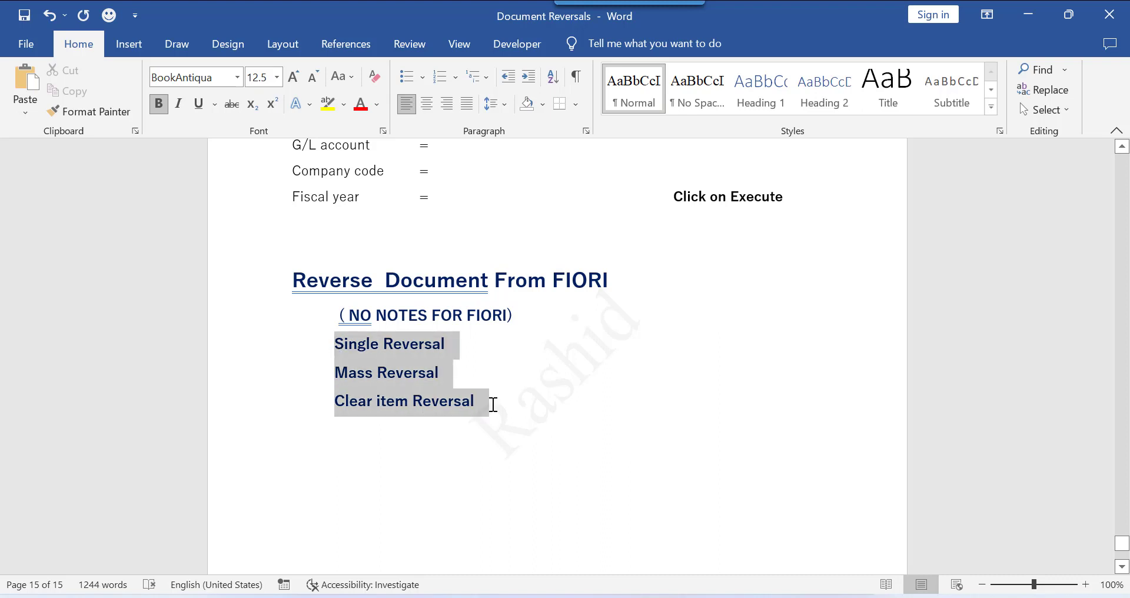
left_click(512, 426)
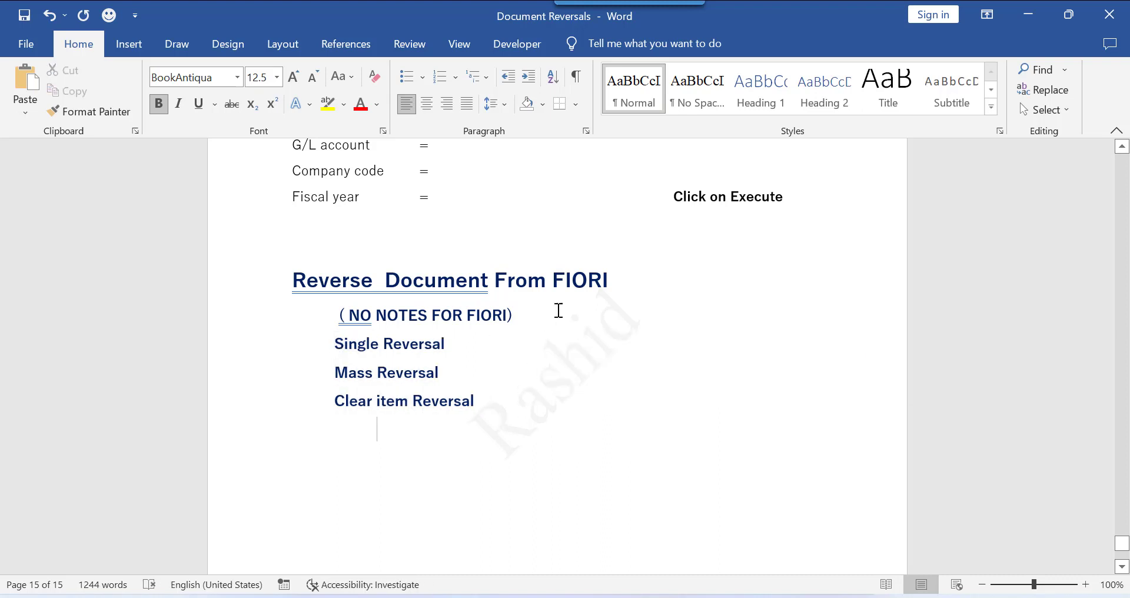
left_click_drag(553, 285, 609, 279)
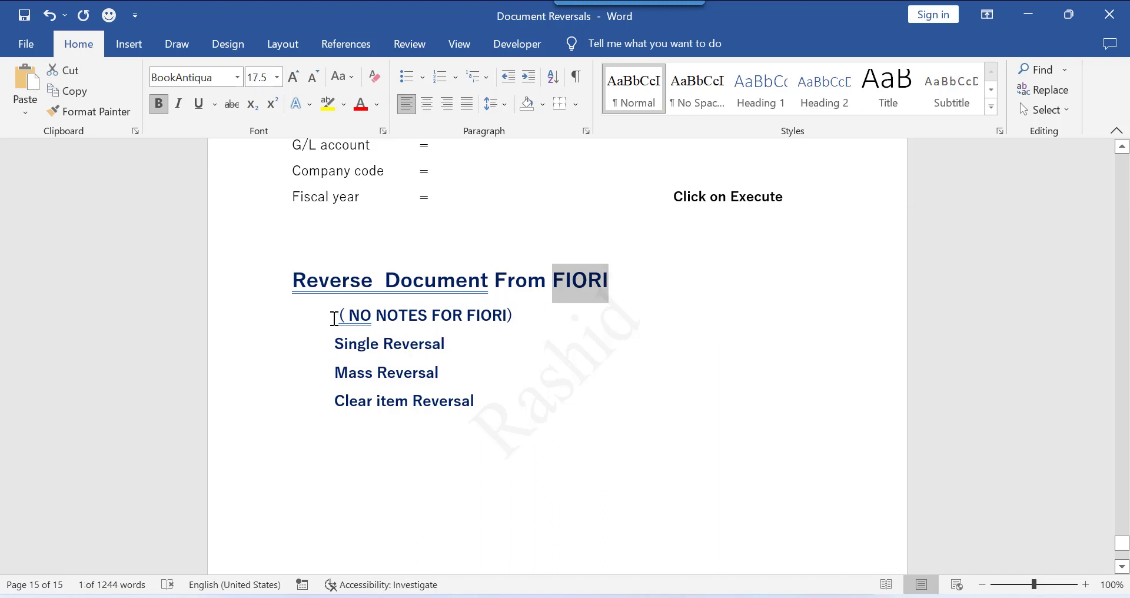
left_click_drag(334, 316, 518, 316)
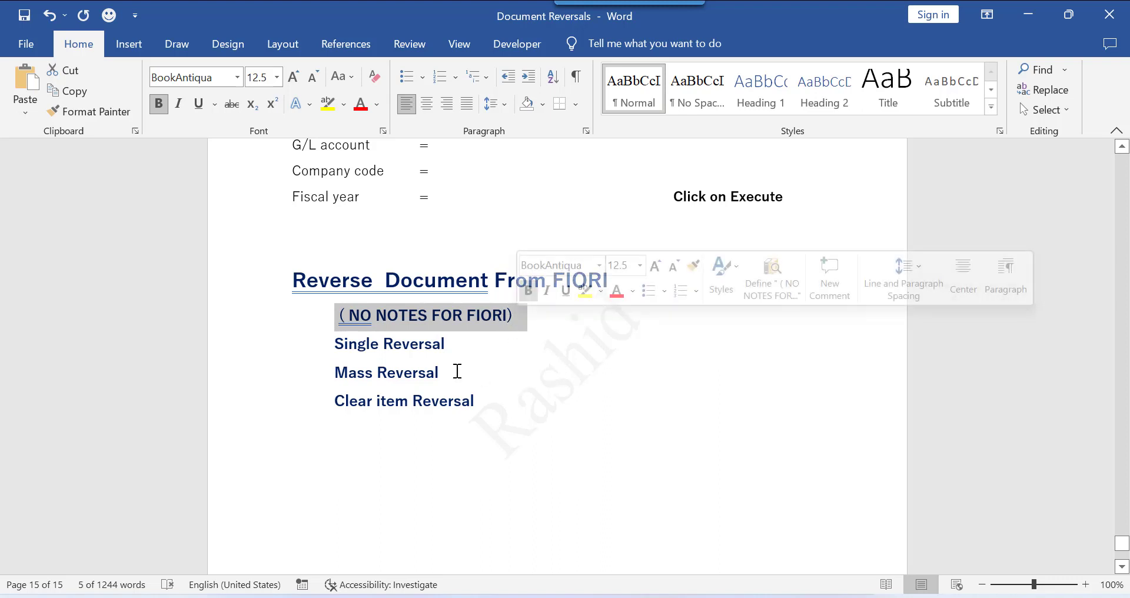
Add the line "Post 4 document Fiori app" directly below Single Reversal
left_click(420, 354)
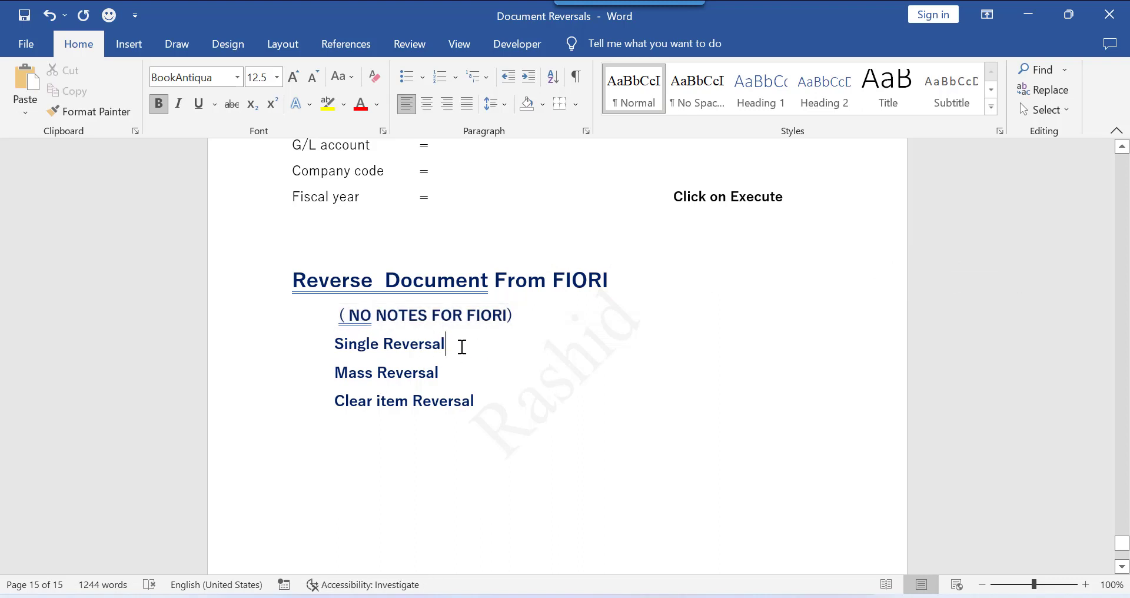
key("Return")
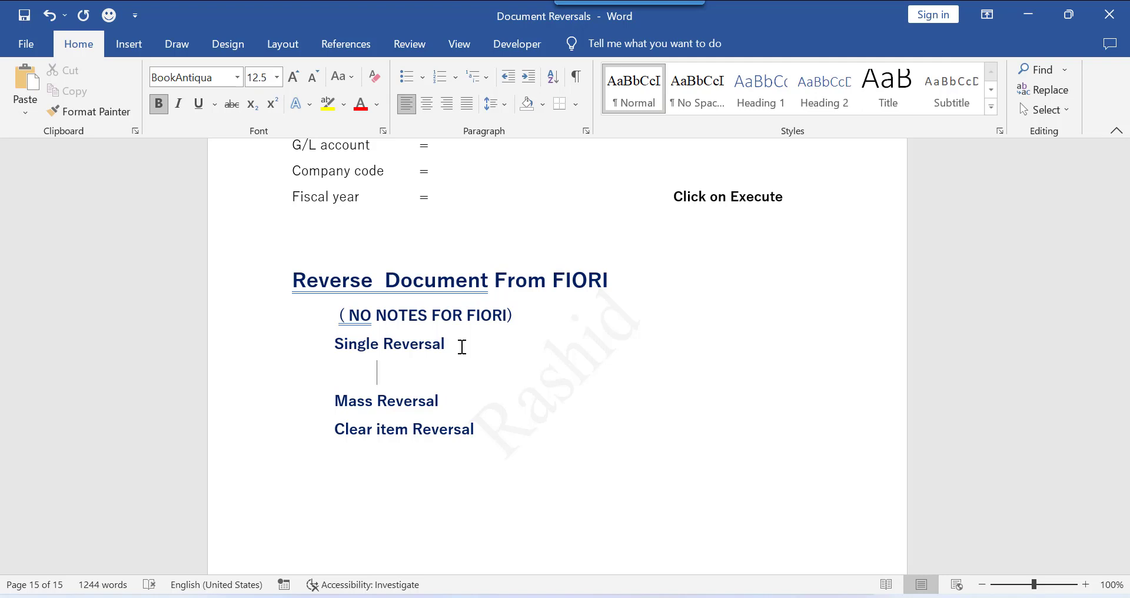
type("post 4 document ")
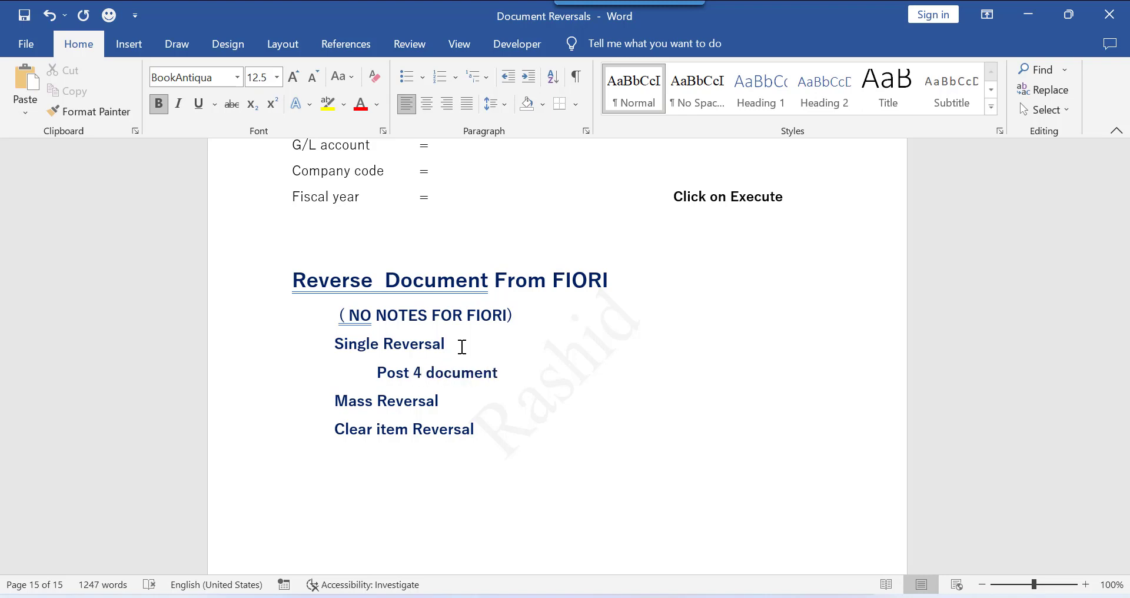
type("fiori app")
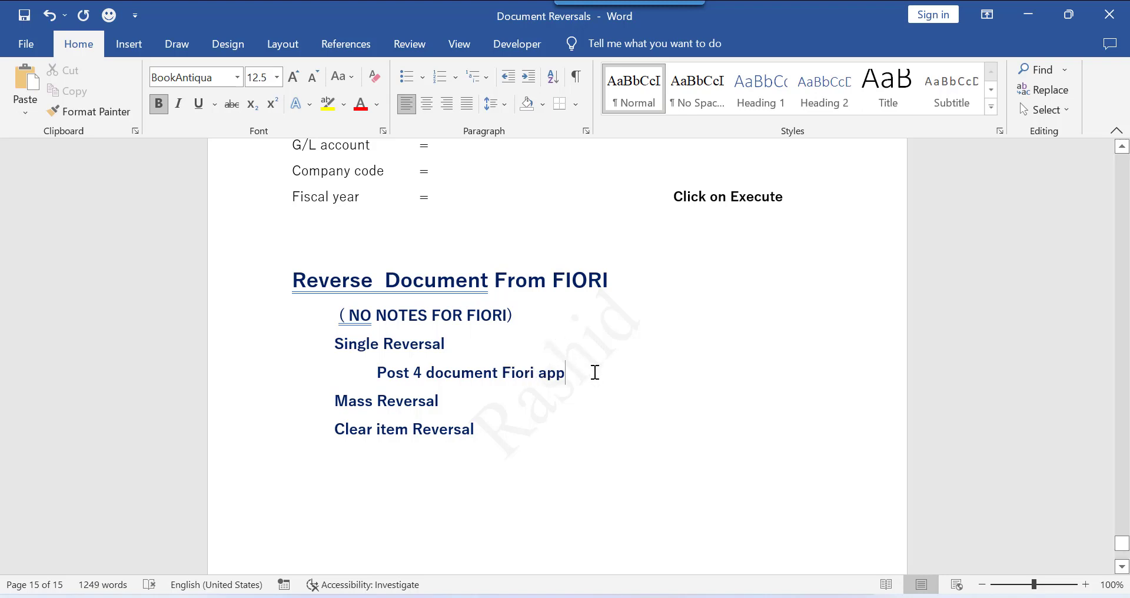
left_click(458, 331)
left_click_drag(457, 343, 343, 343)
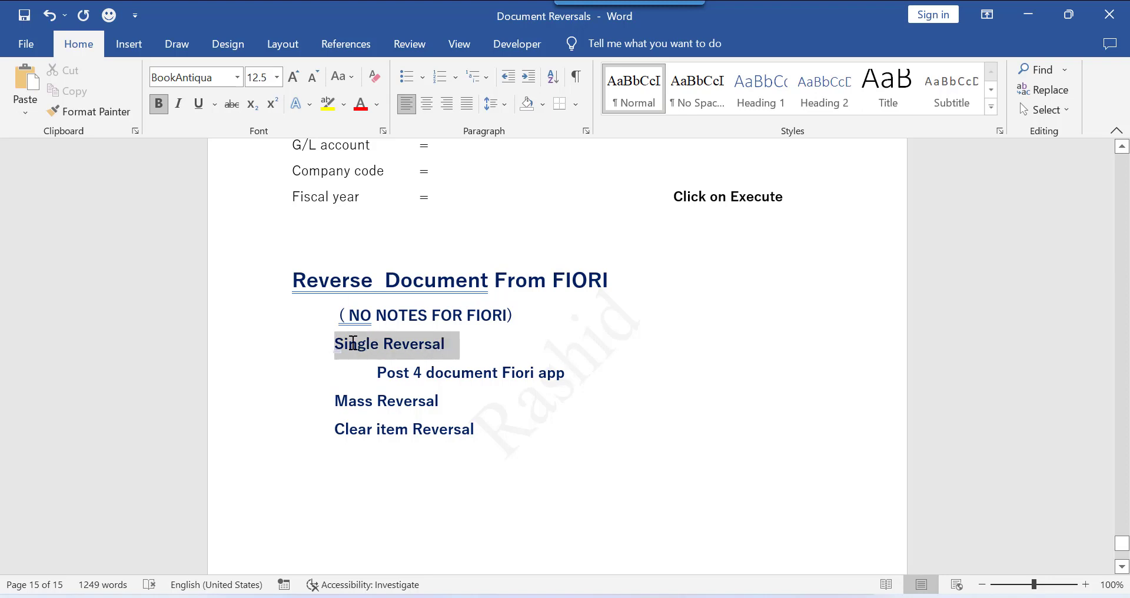
left_click_drag(448, 401, 345, 399)
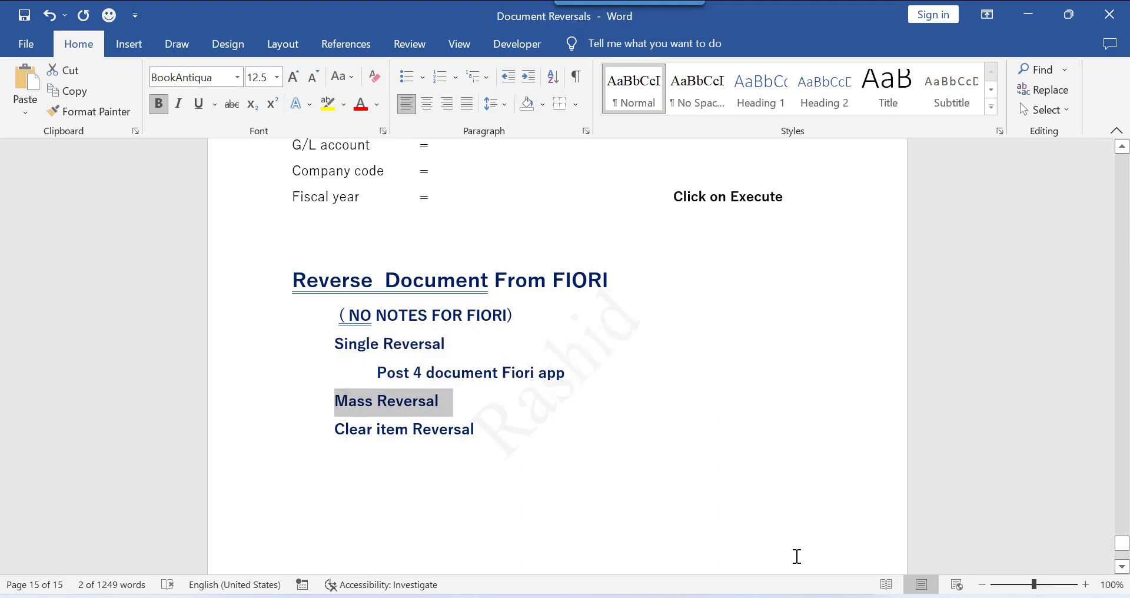
Switch to SAP Fiori in the browser and open the Post General Journal Entries app
left_click(726, 556)
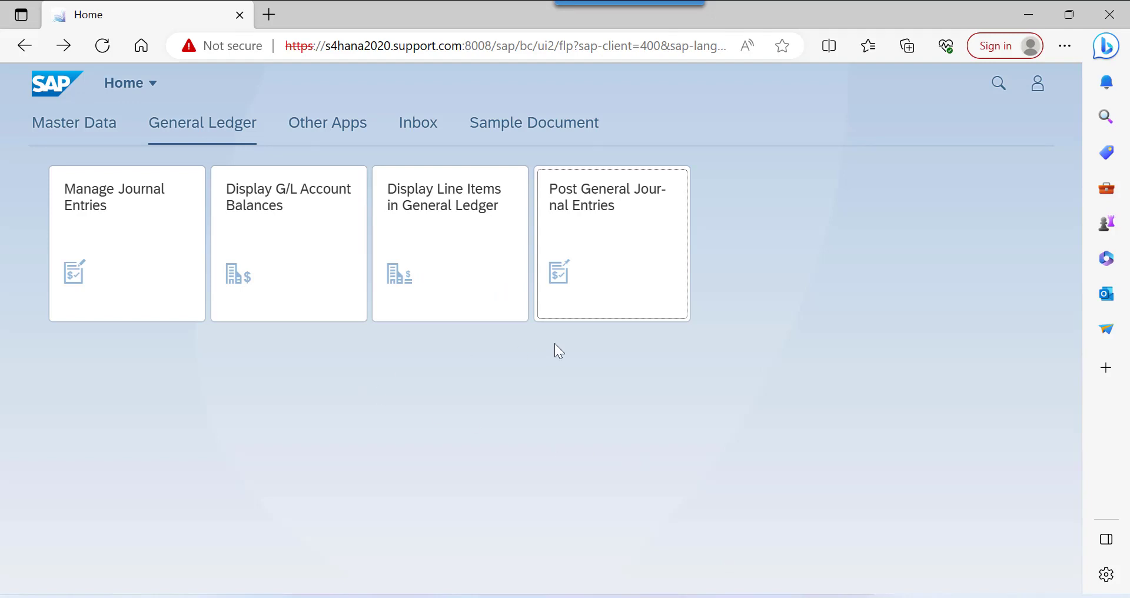
left_click(625, 255)
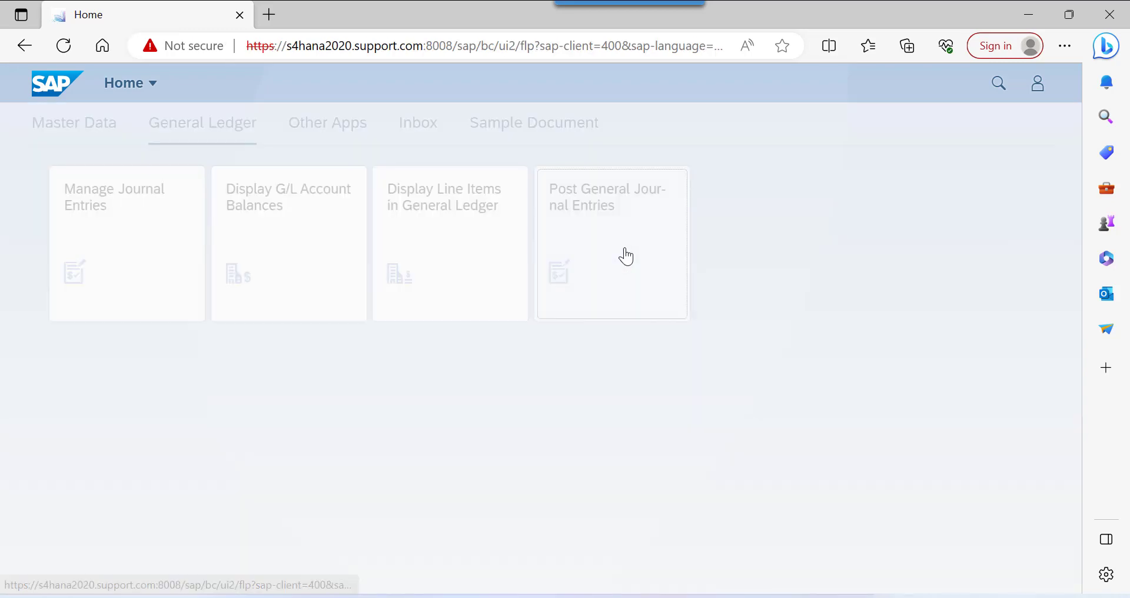
Look up the app ID of Post General Journal Entries in the app's About information
left_click(1037, 83)
left_click(994, 283)
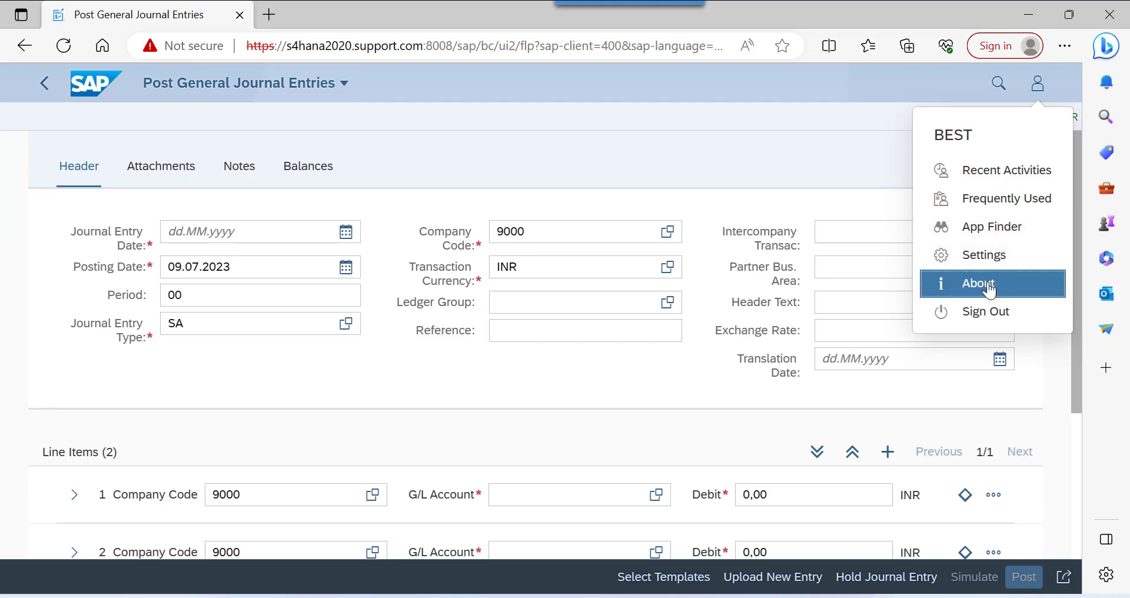
scroll(705, 323, "down", 4)
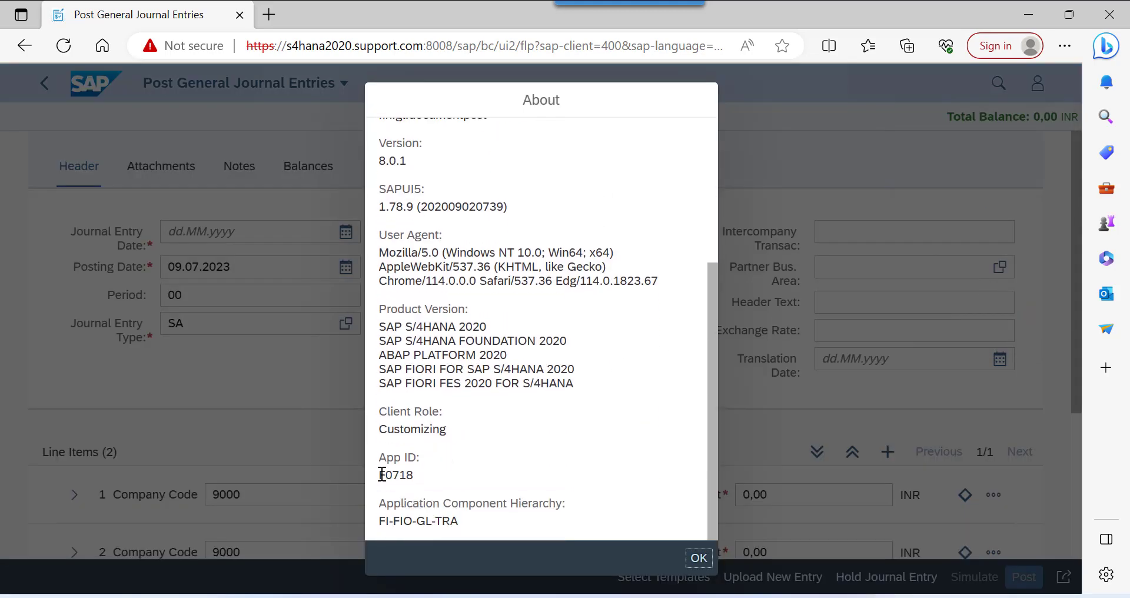
left_click_drag(381, 474, 446, 472)
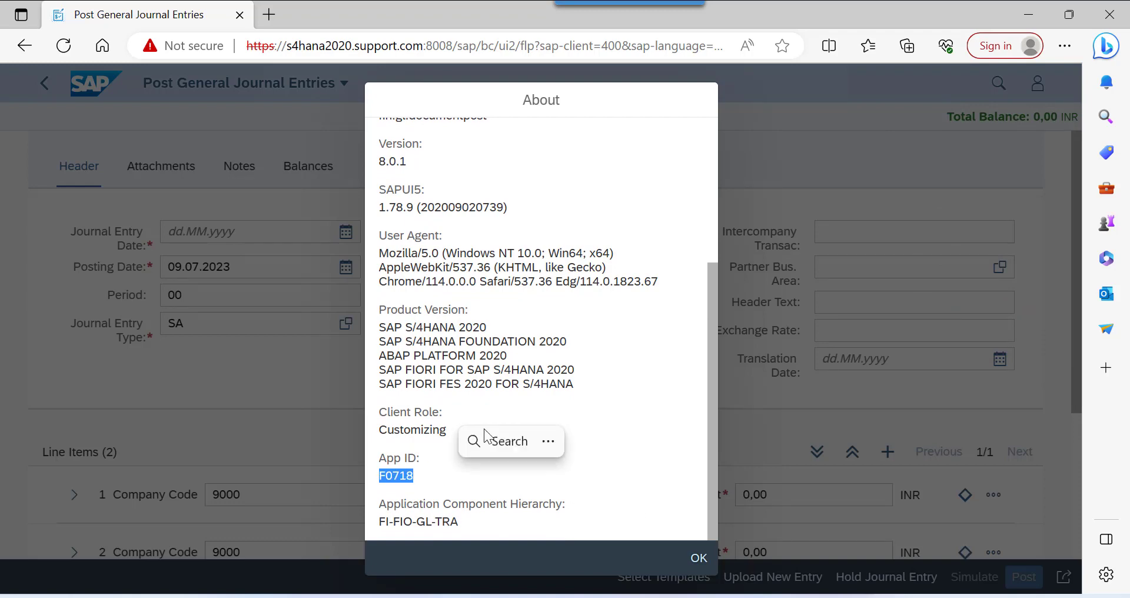
left_click(699, 559)
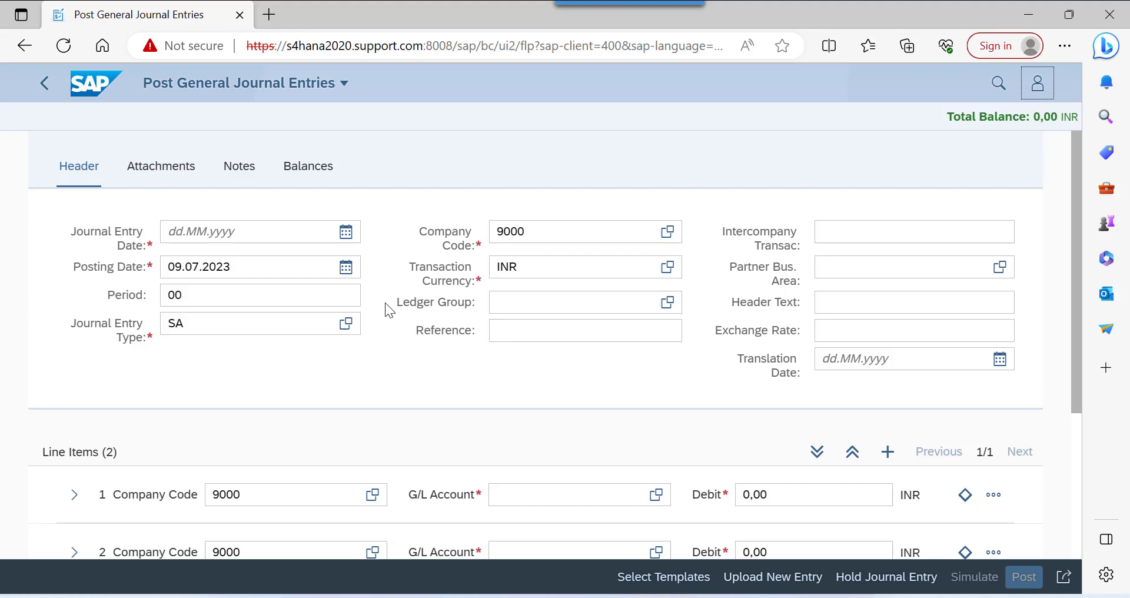
left_click(347, 237)
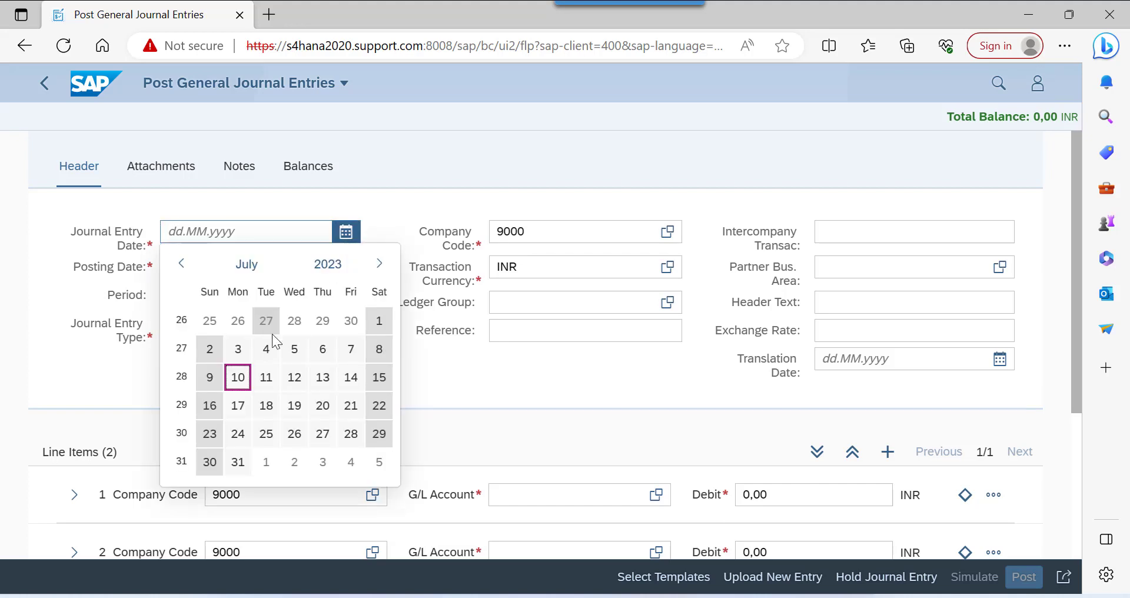
left_click(234, 382)
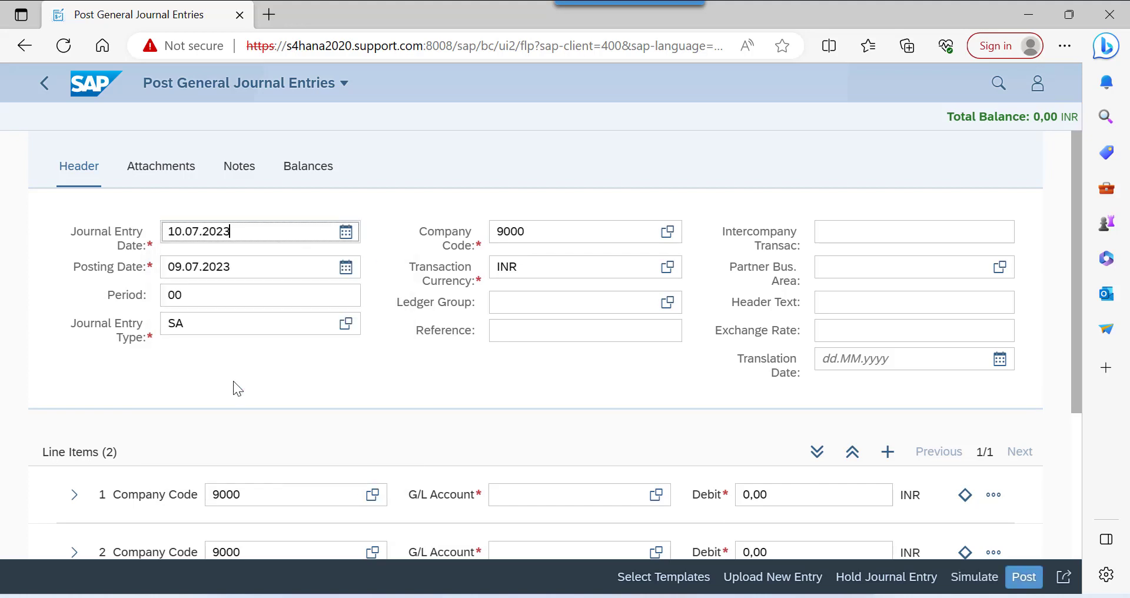
left_click(344, 268)
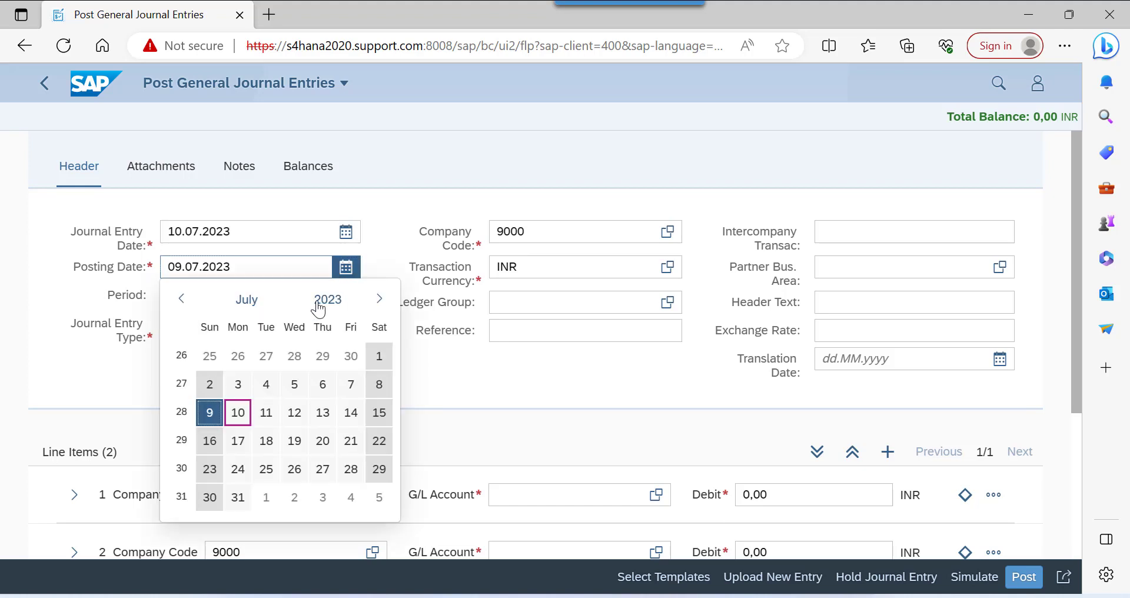
Set the journal entry date to 09.07.2023
left_click(345, 232)
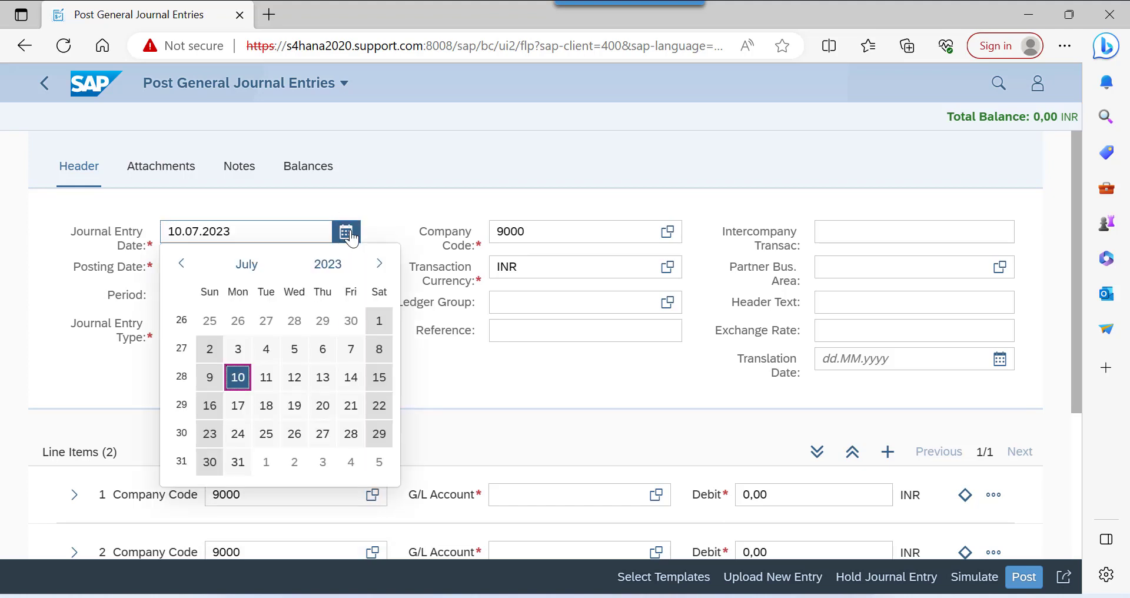
left_click(210, 377)
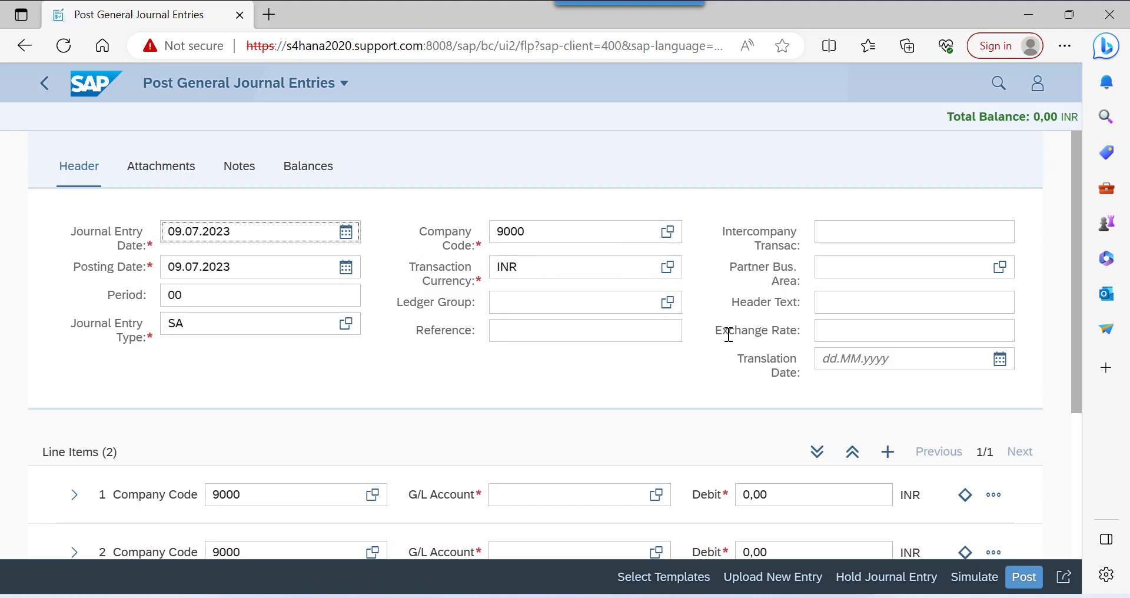
left_click(854, 305)
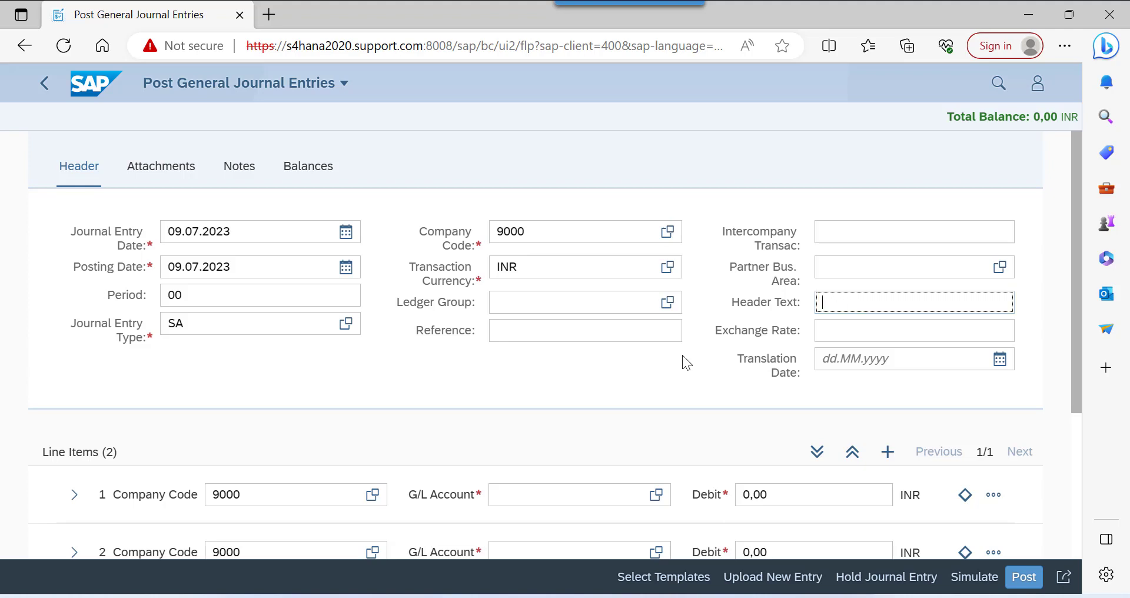
Fill the first line item with G/L account 400001 (Salaries A/c) and a debit of 1000 INR
scroll(683, 354, "down", 3)
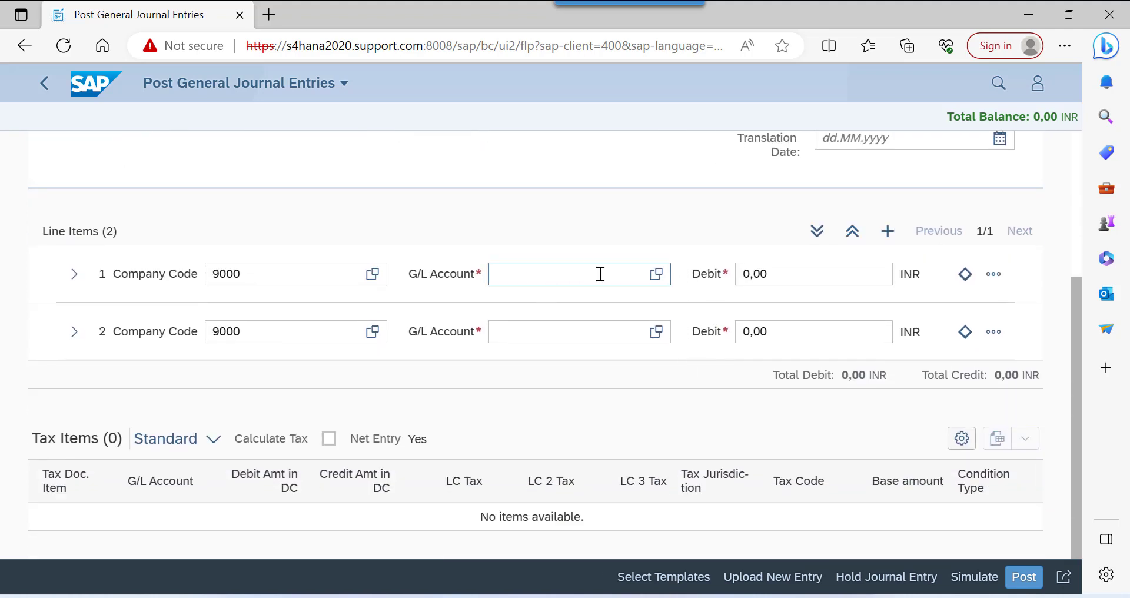
left_click(656, 275)
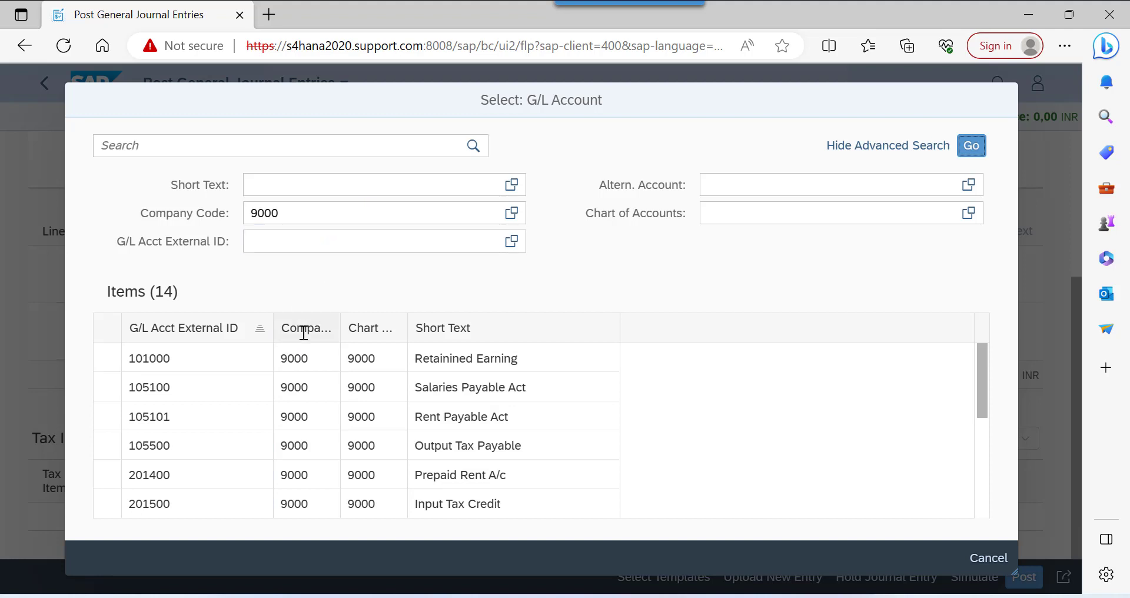
scroll(238, 402, "down", 5)
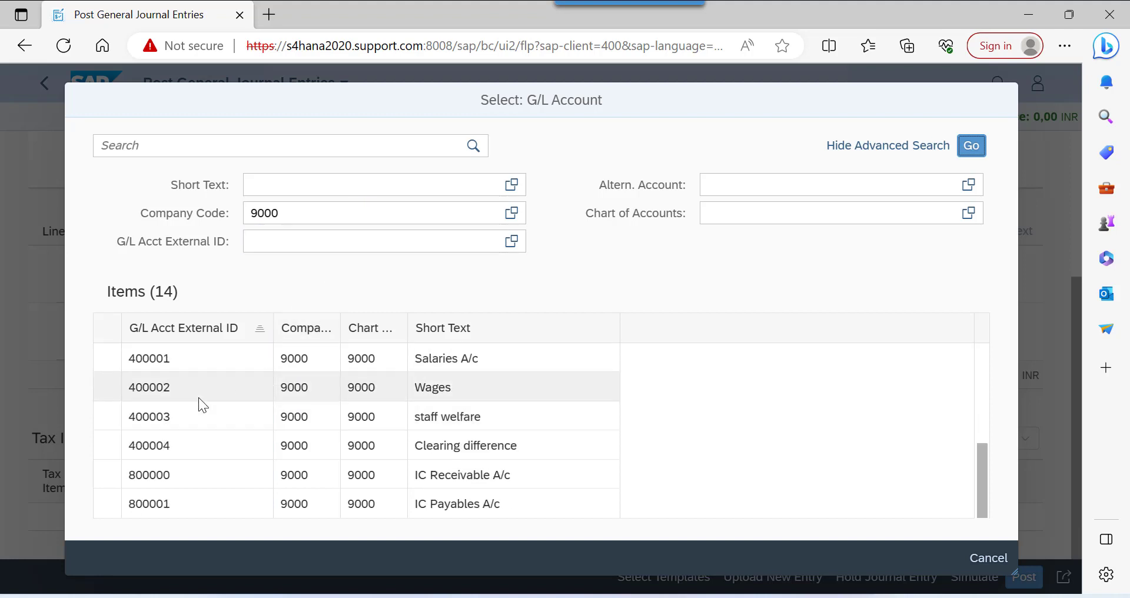
left_click(220, 359)
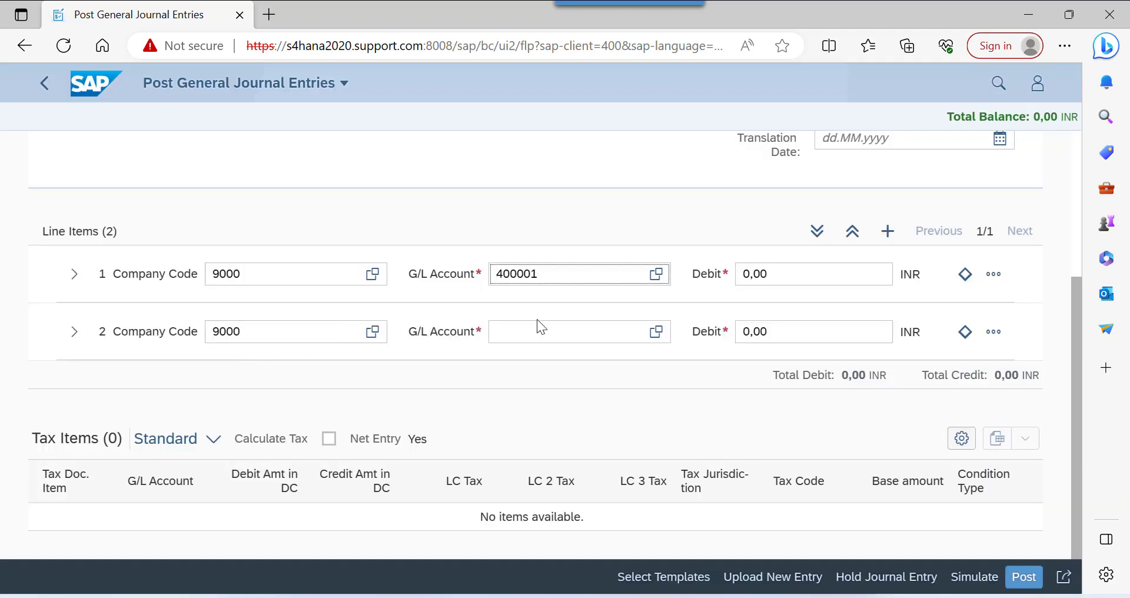
key("Tab")
type("1000")
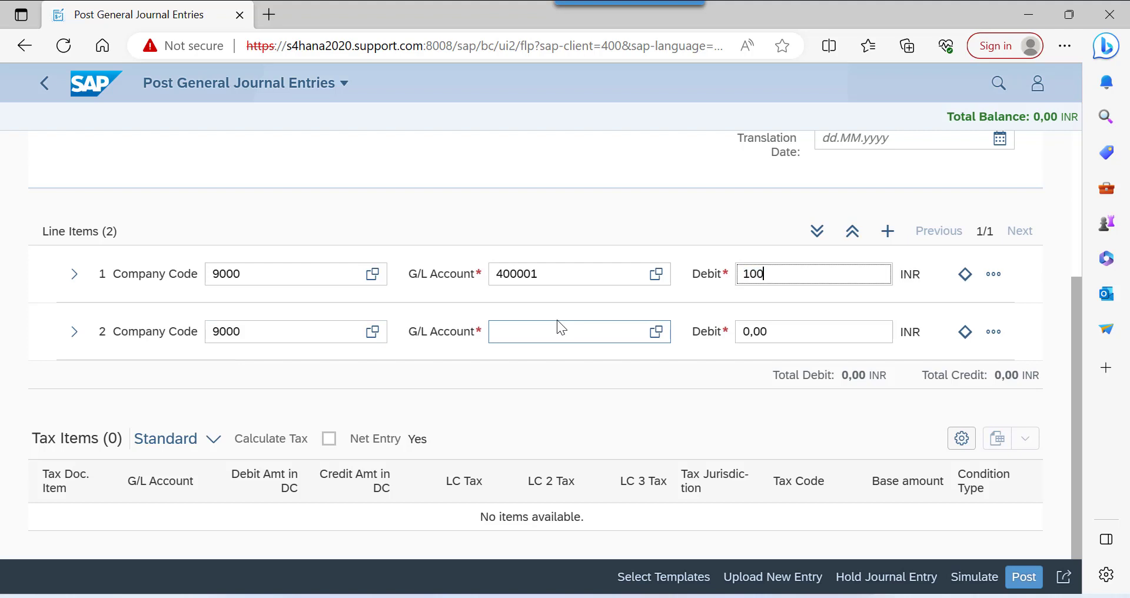
key("Tab")
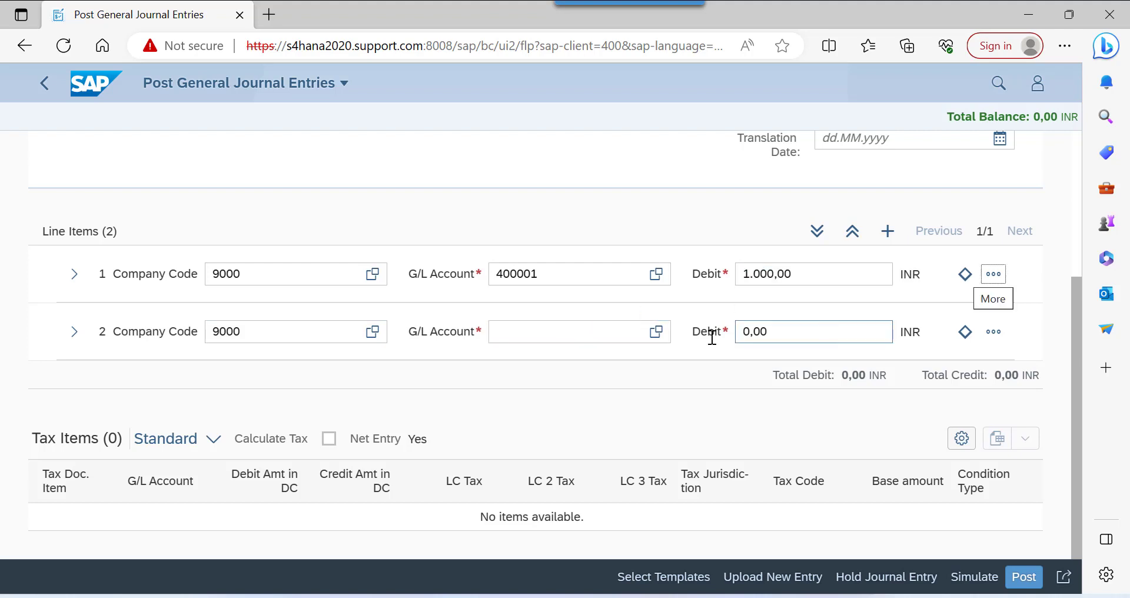
Set the second line item's G/L account to 105100 (Salaries Payable Act)
left_click(533, 332)
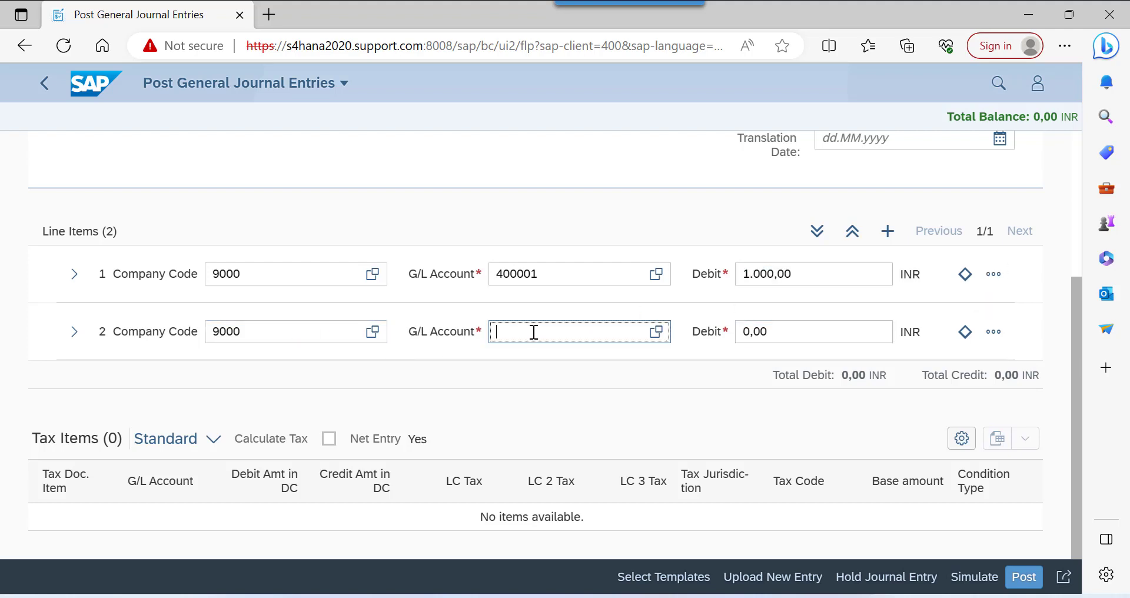
type("105100")
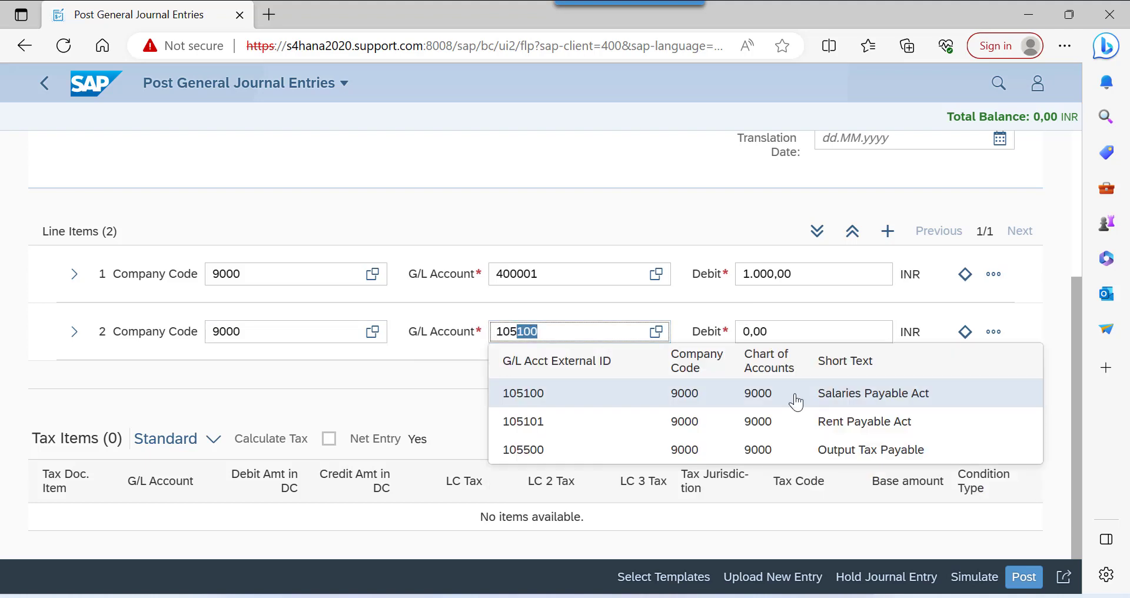
left_click(824, 400)
key("Tab")
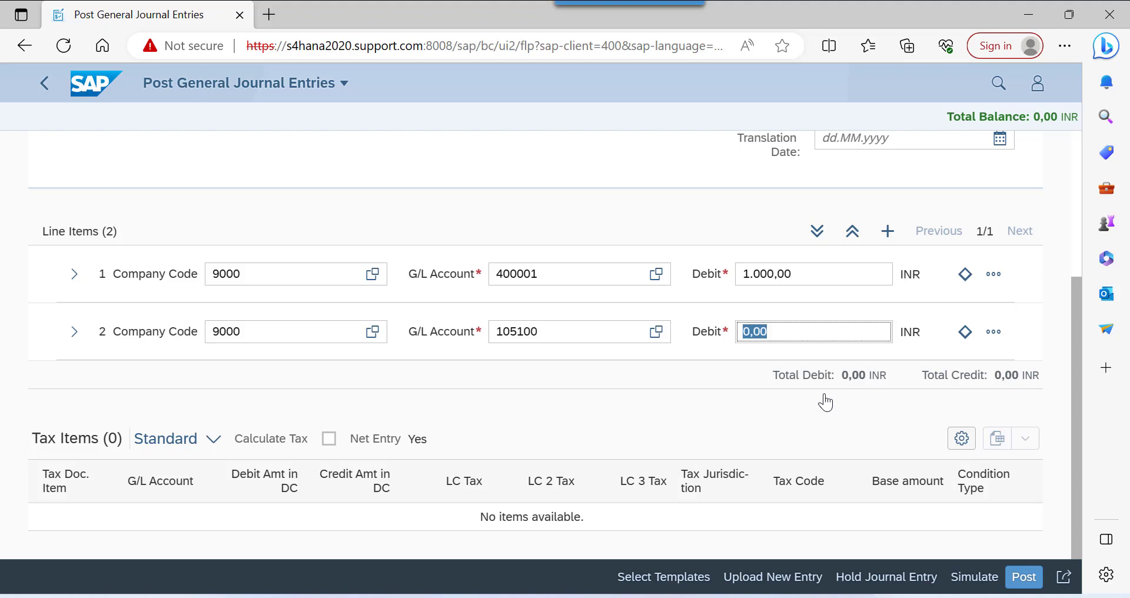
Enter a credit amount of 1000 INR for the second line item
key("Tab")
left_click(993, 332)
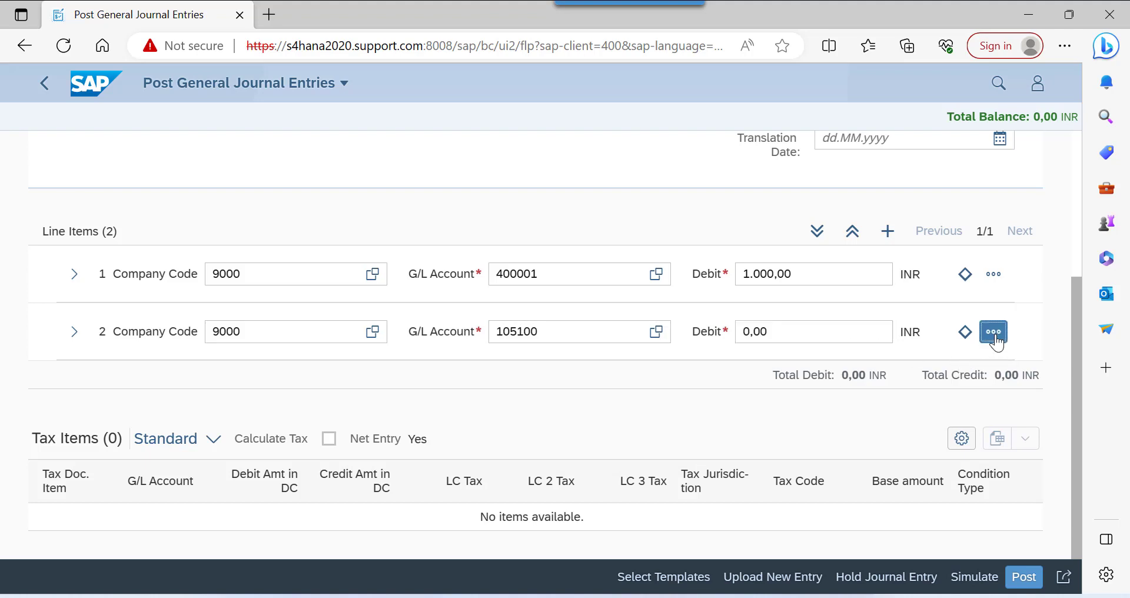
left_click_drag(883, 246, 747, 260)
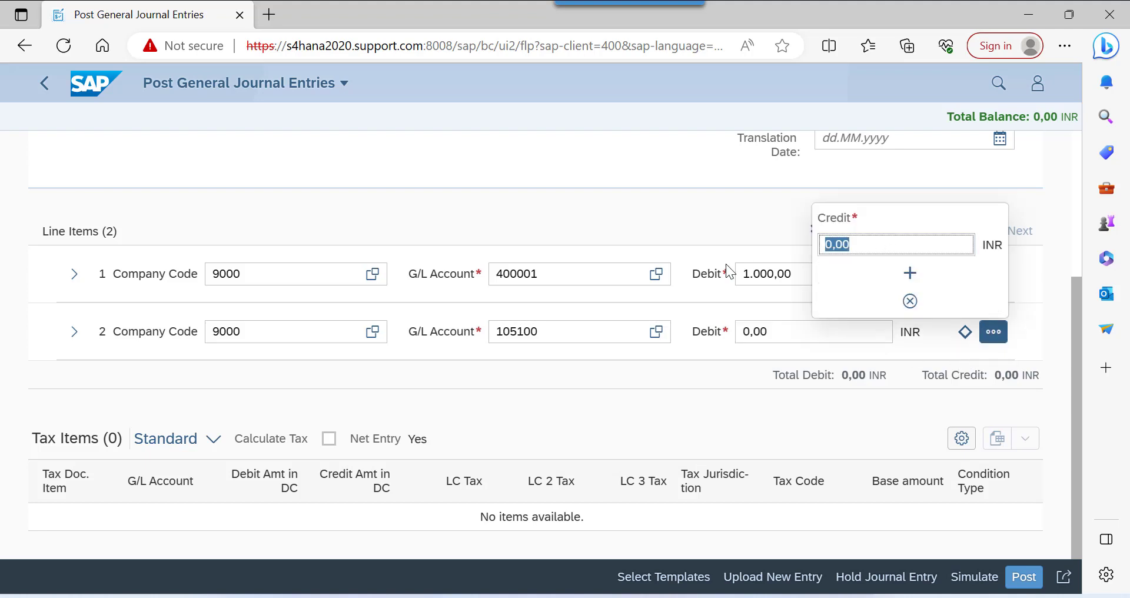
type("1000")
key("Escape")
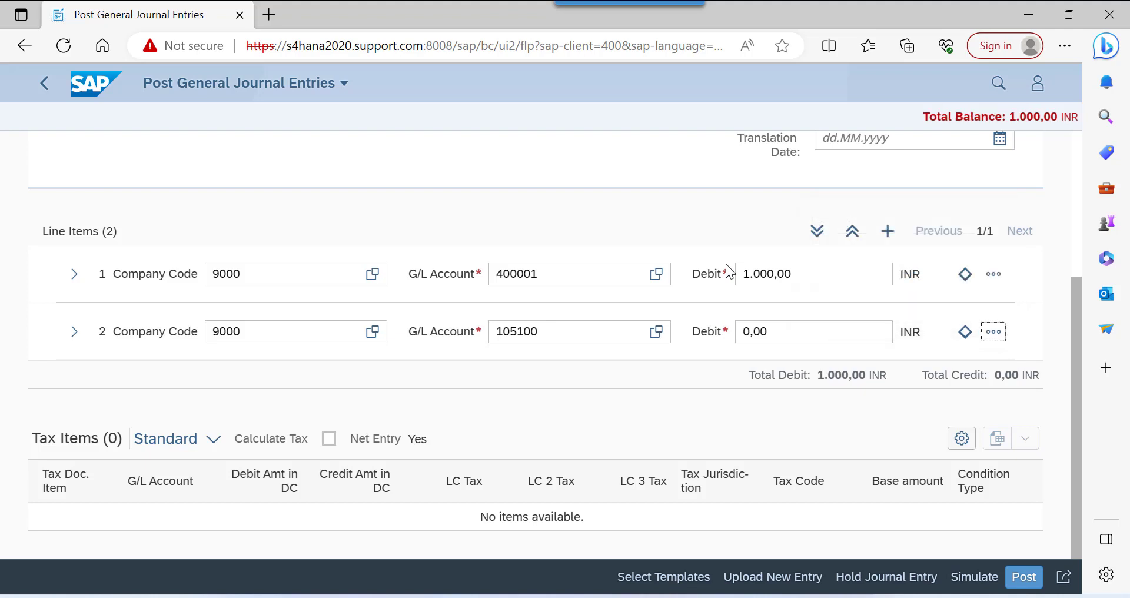
Set the credit of the Salaries Payable line item to 1000 INR so it offsets the salaries debit
left_click_drag(816, 273, 573, 298)
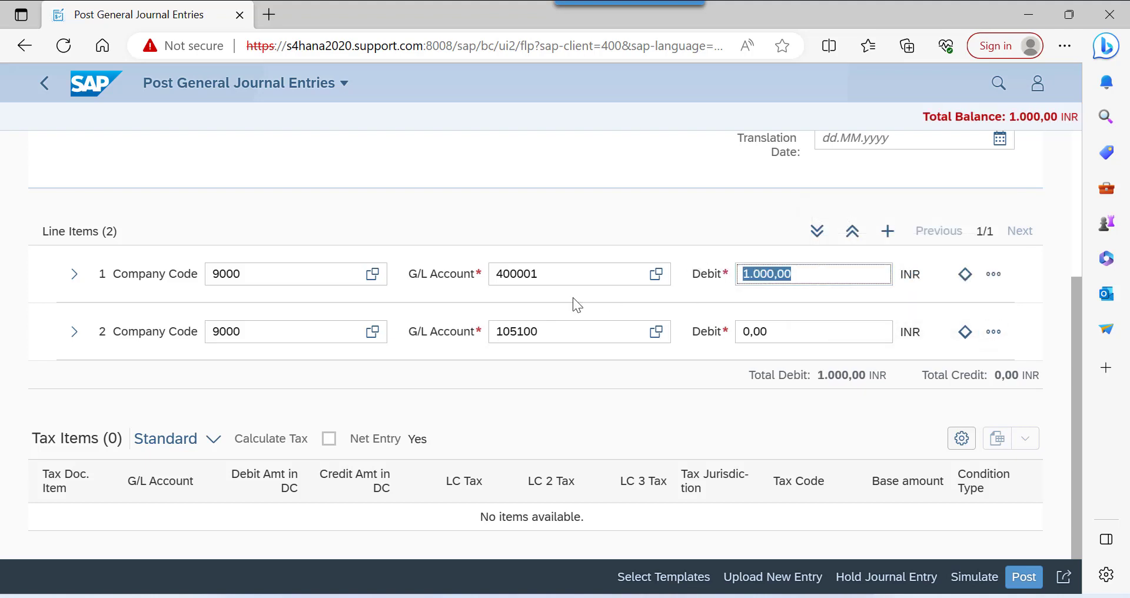
type("1000")
key("Return")
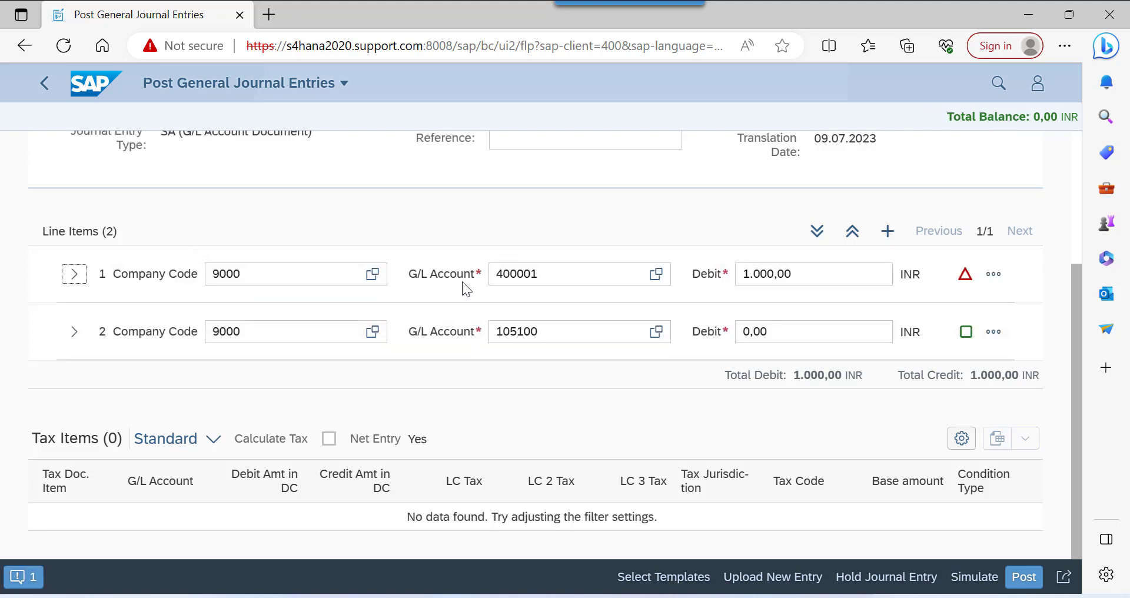
Expand the details of the first line item and assign it cost center 910101 (Mobiles Sales CC)
left_click(560, 277)
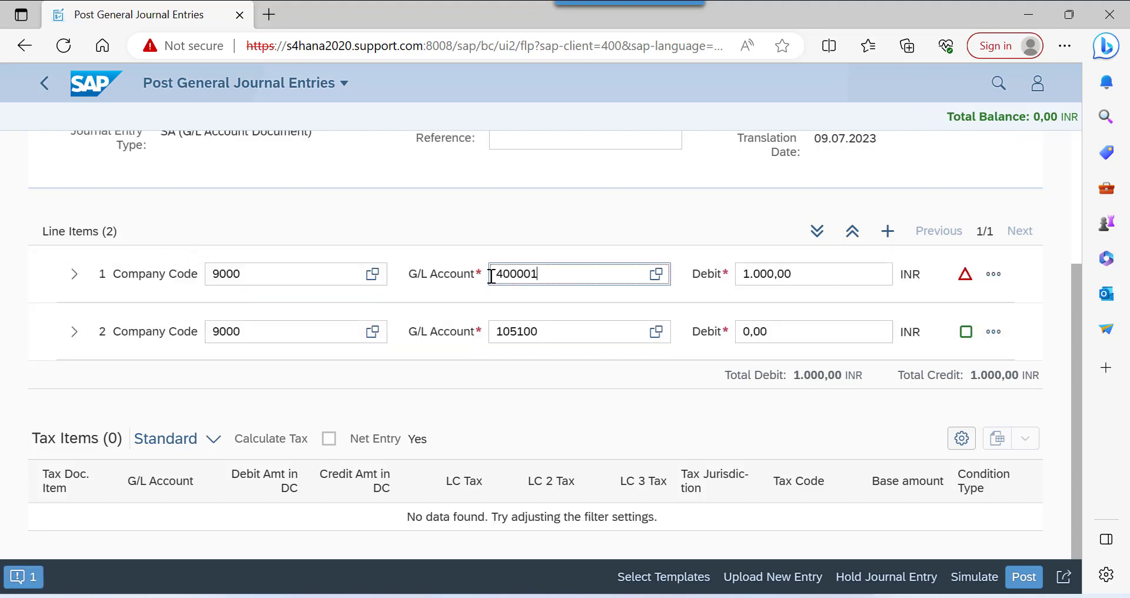
left_click(74, 274)
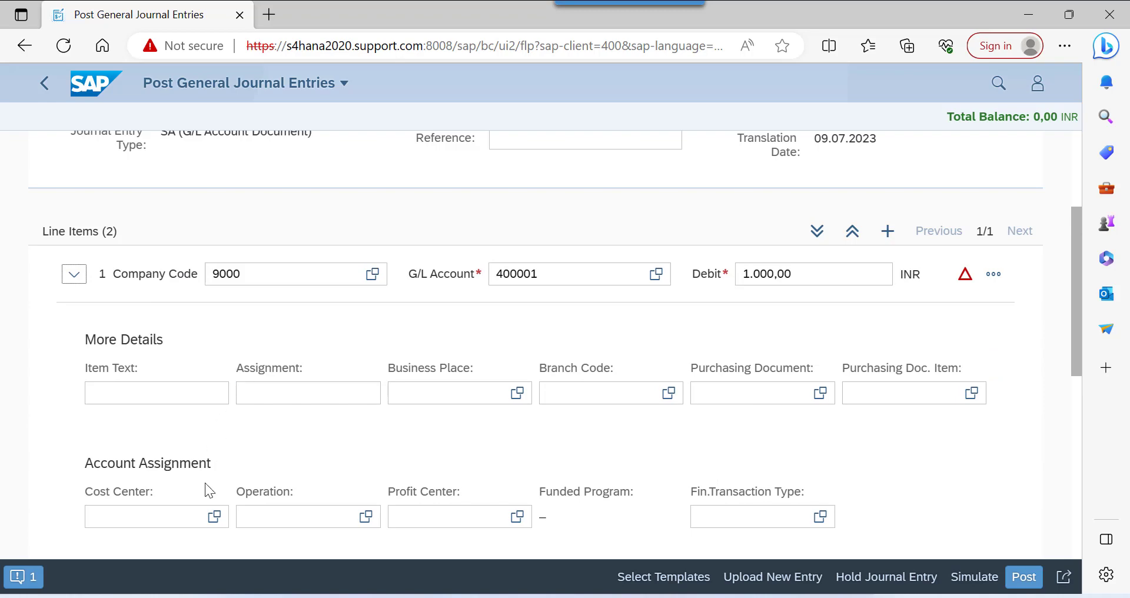
left_click(214, 517)
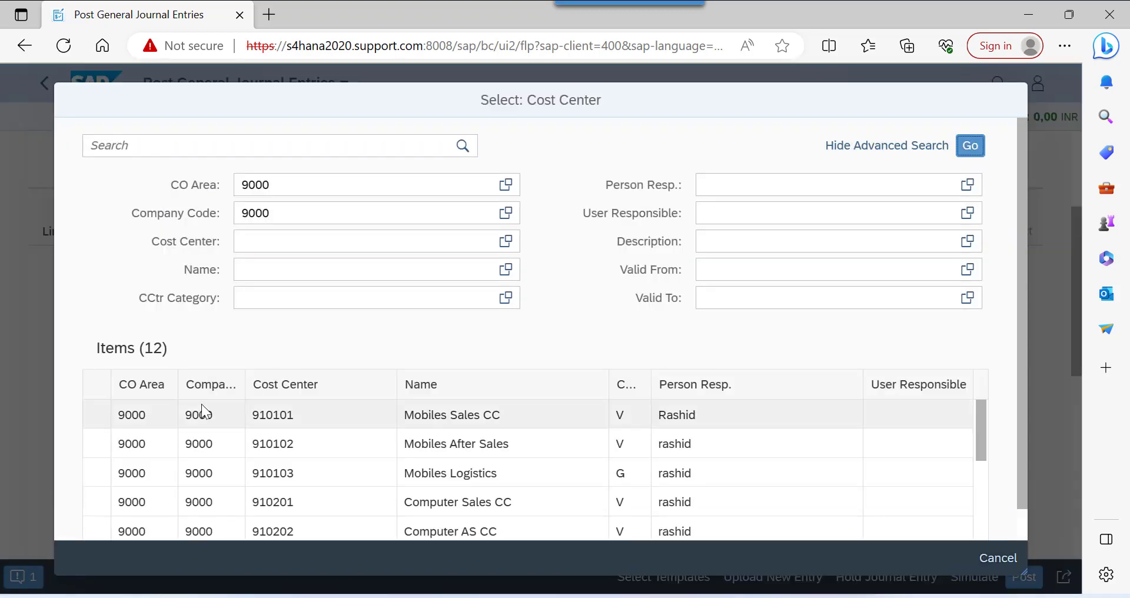
left_click(154, 416)
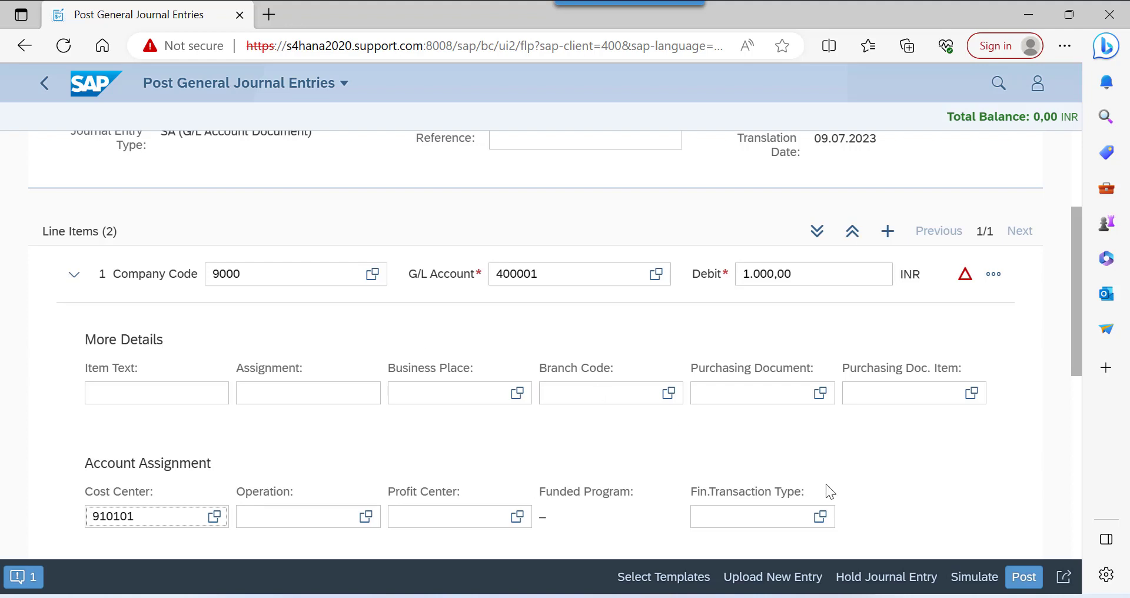
Simulate the journal entry, review its two line items and post it
left_click(973, 579)
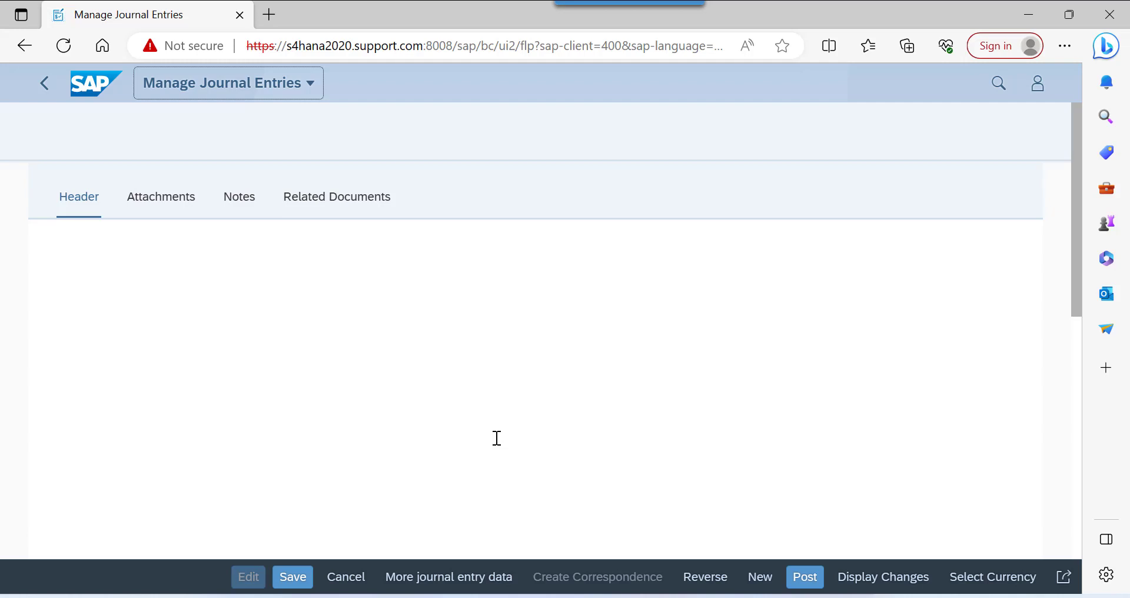
left_click(803, 584)
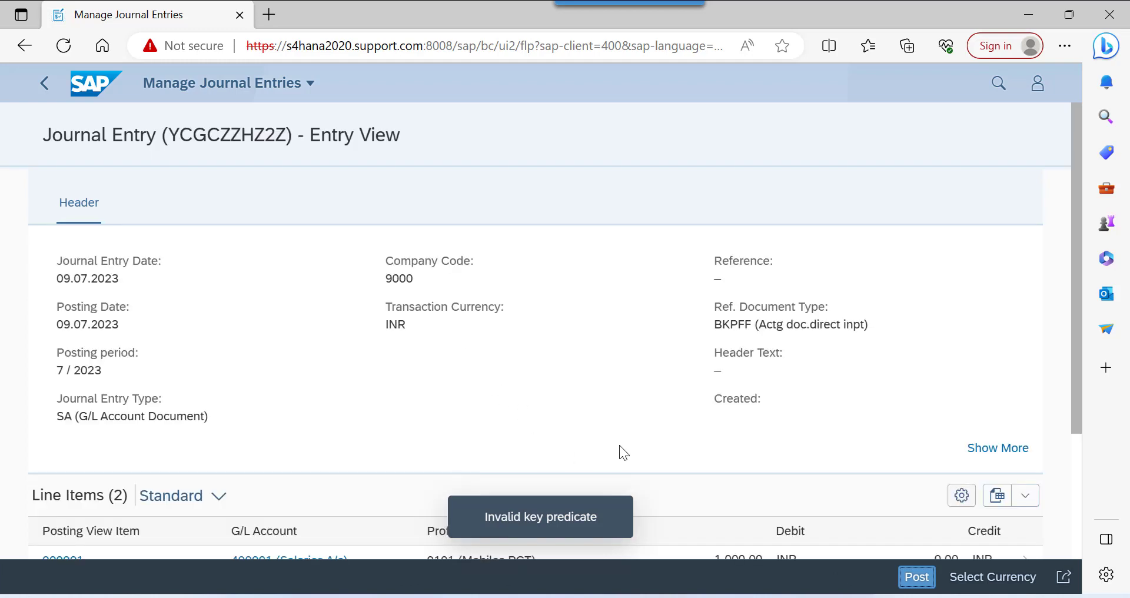
scroll(666, 450, "down", 3)
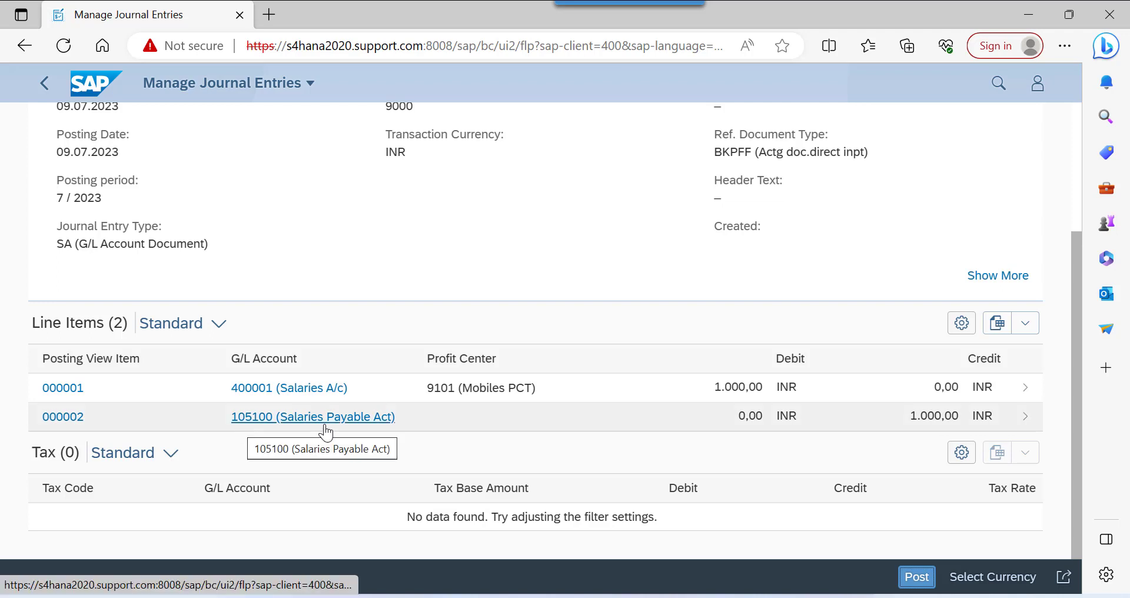
left_click(916, 578)
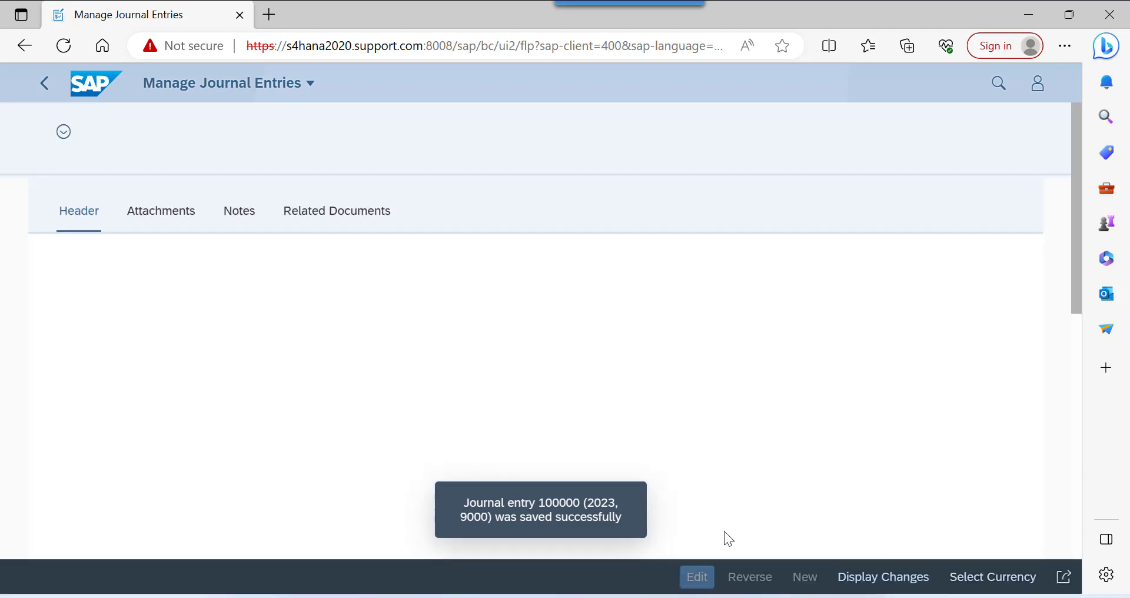
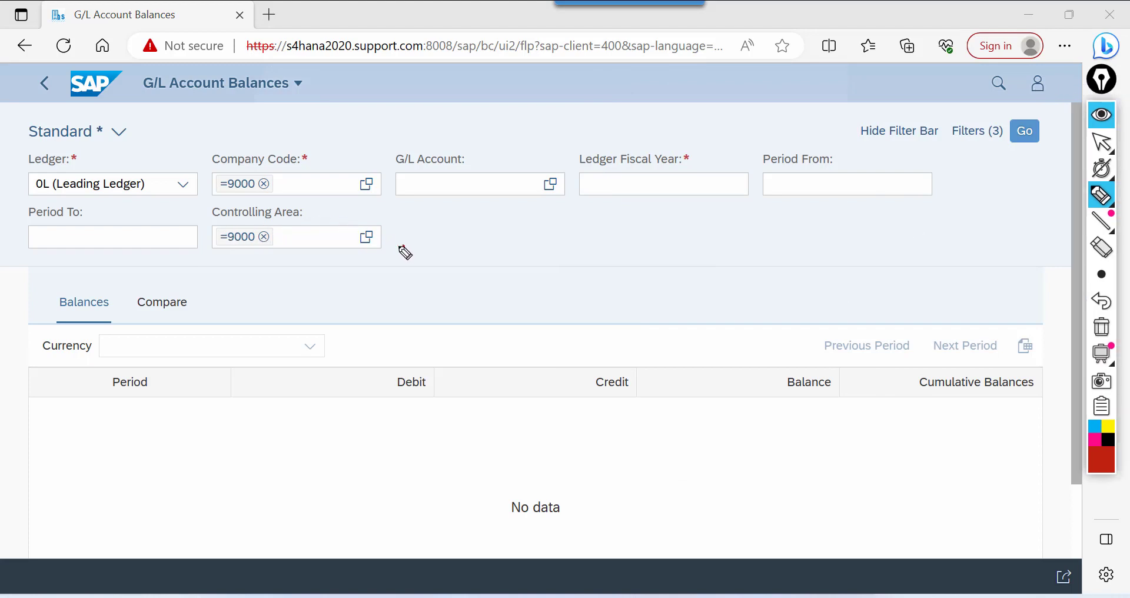
mouse_move(400, 247)
left_mouse_down()
mouse_move(397, 283)
mouse_move(428, 250)
mouse_move(500, 265)
mouse_move(559, 219)
mouse_move(601, 214)
mouse_move(615, 232)
mouse_move(633, 192)
mouse_move(643, 201)
mouse_move(631, 229)
left_mouse_up()
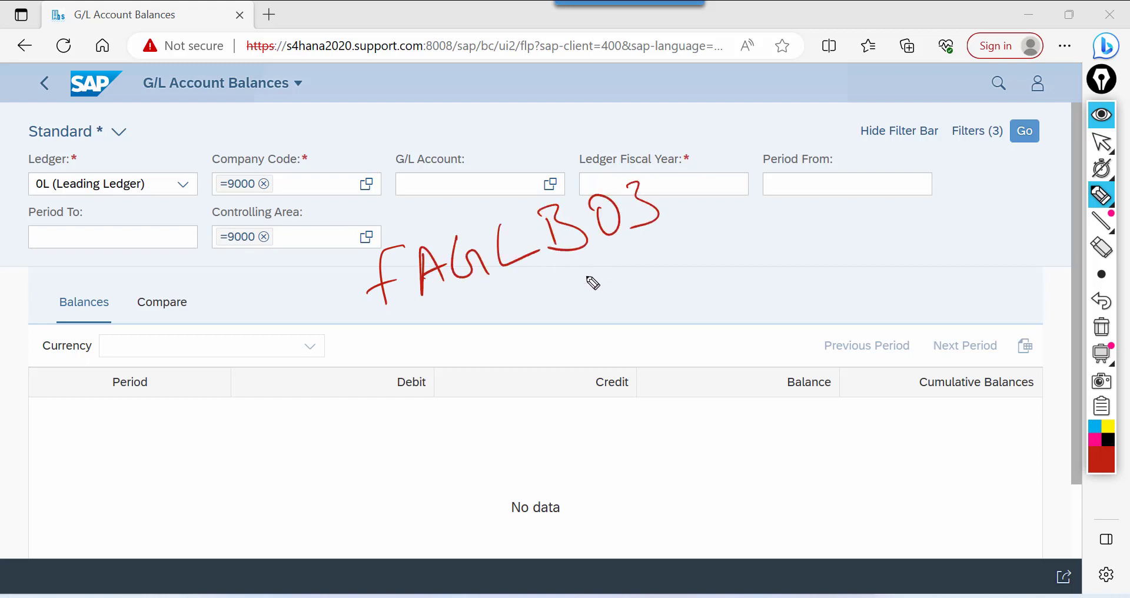
mouse_move(592, 282)
left_mouse_down()
mouse_move(575, 312)
mouse_move(649, 299)
left_mouse_up()
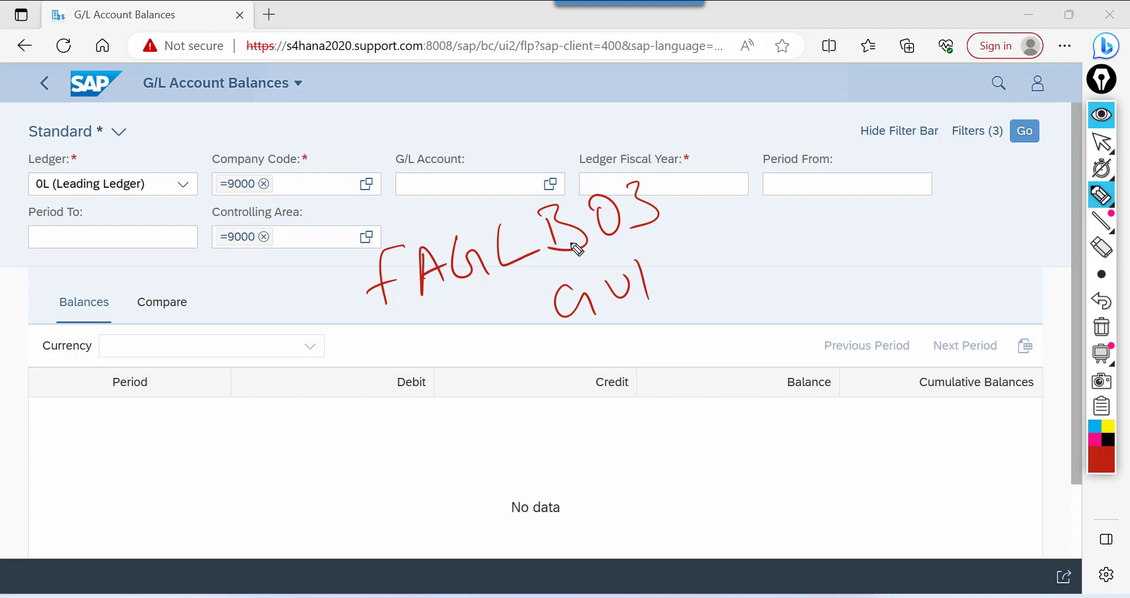
key("Escape")
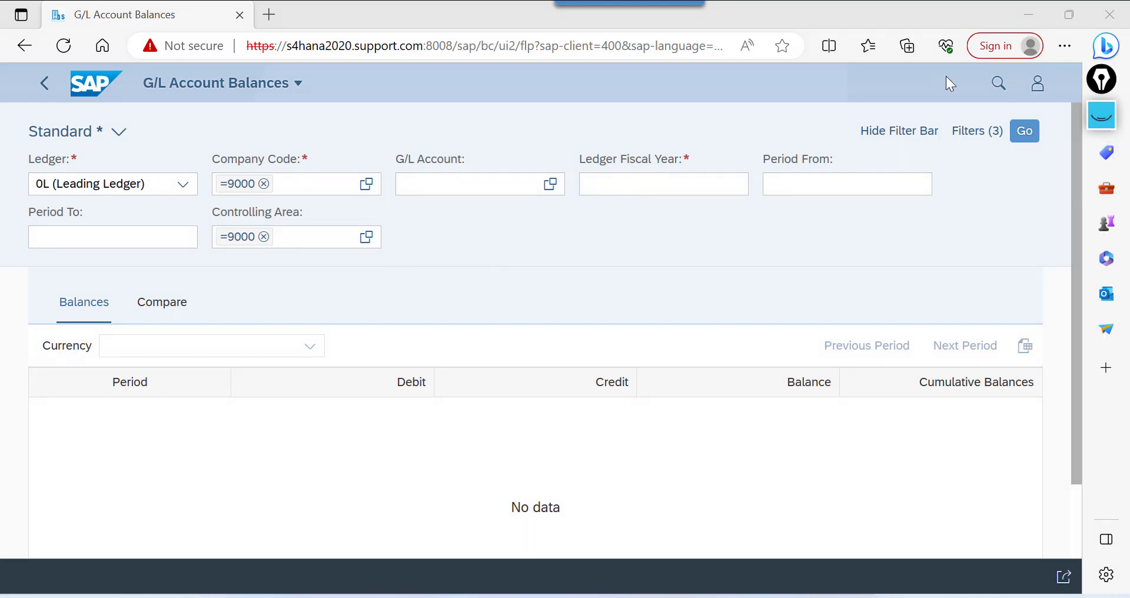
Look up the App ID of G/L Account Balances in the app's About information and close it
left_click(1037, 83)
left_click(960, 282)
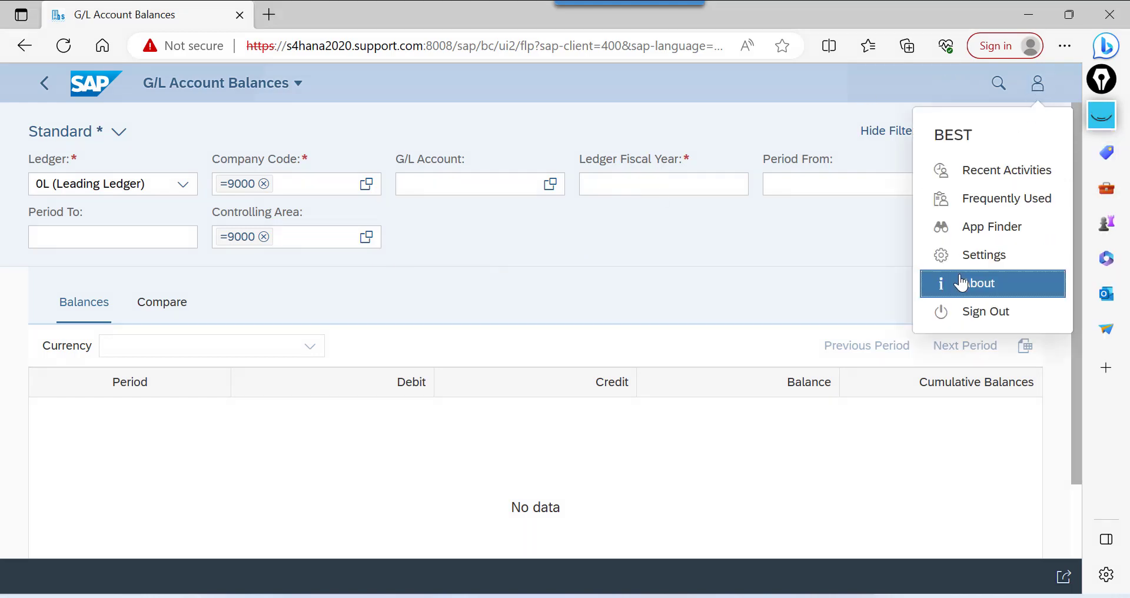
left_click_drag(713, 258, 712, 425)
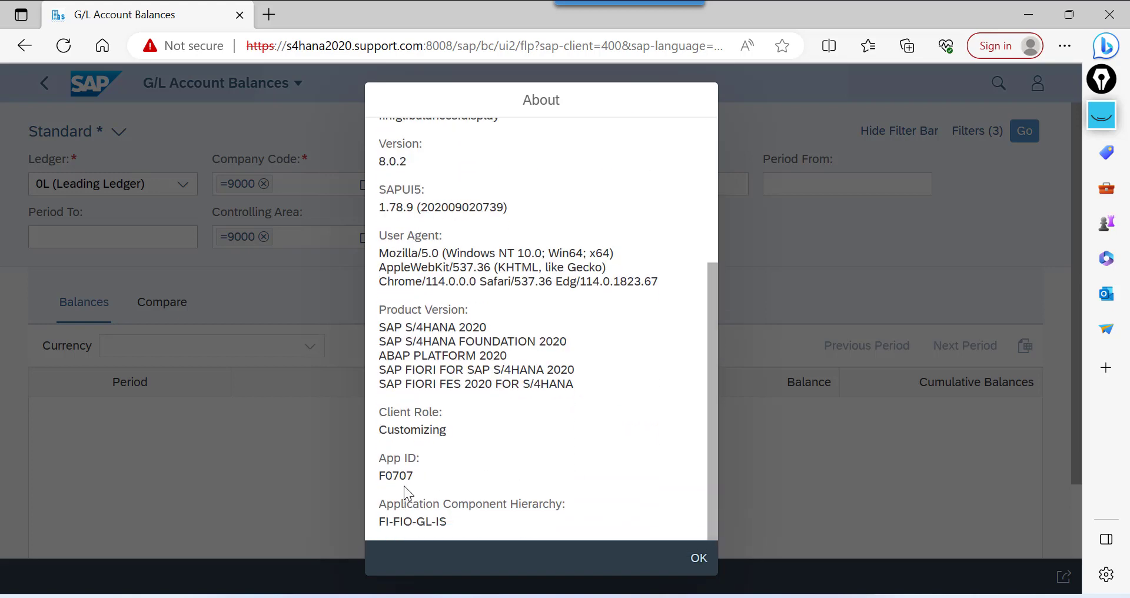
left_click(699, 558)
Display the period balances of G/L account 105100 in company code 9000 for ledger fiscal year 2023
left_click(485, 184)
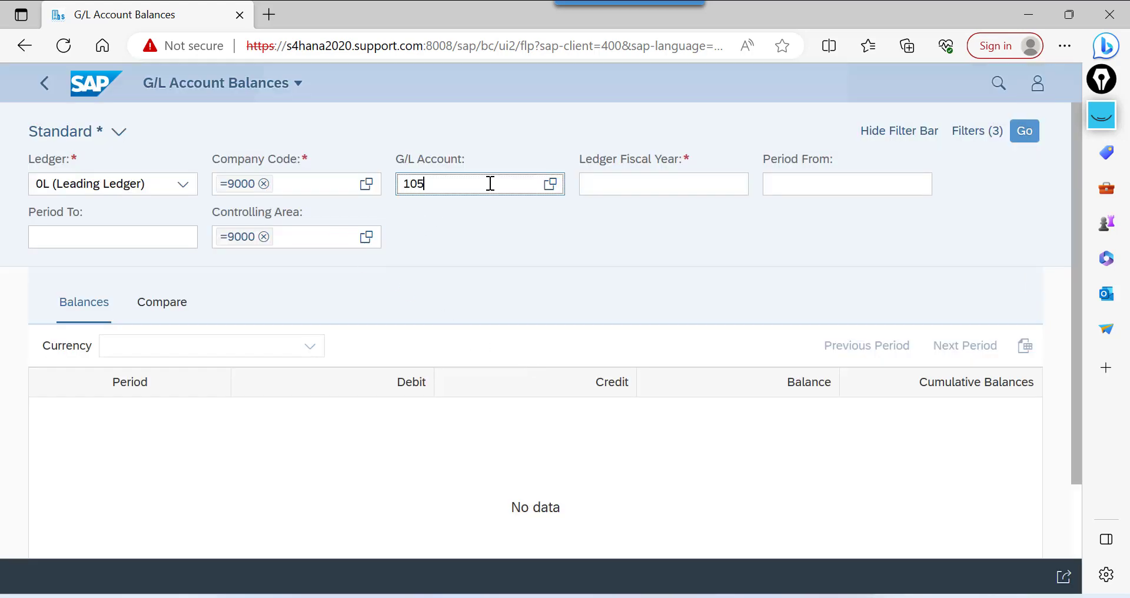
type("105100")
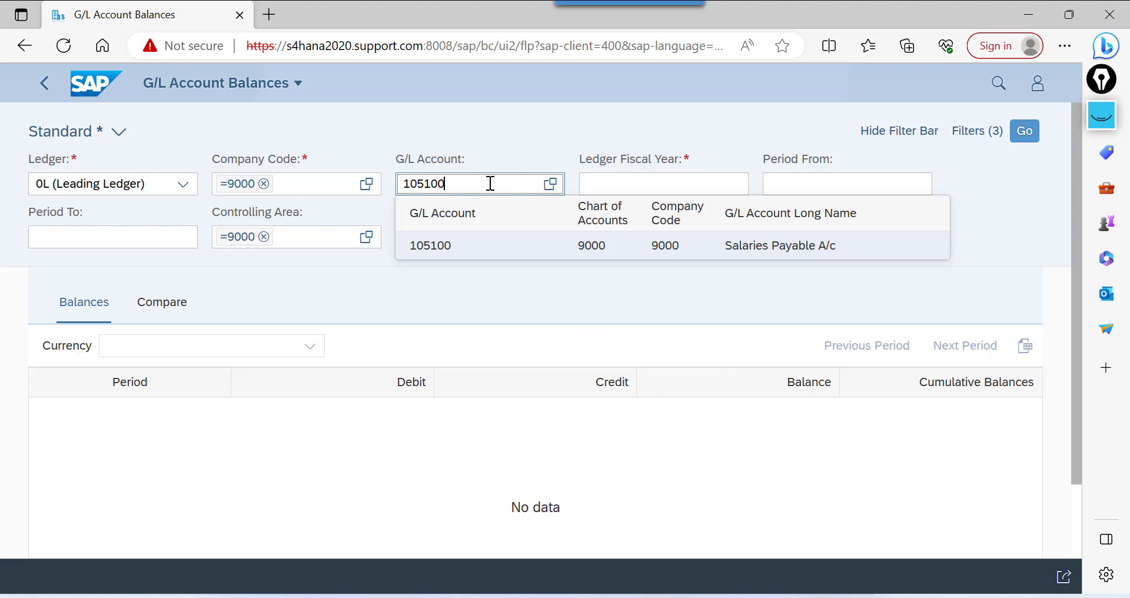
left_click(502, 249)
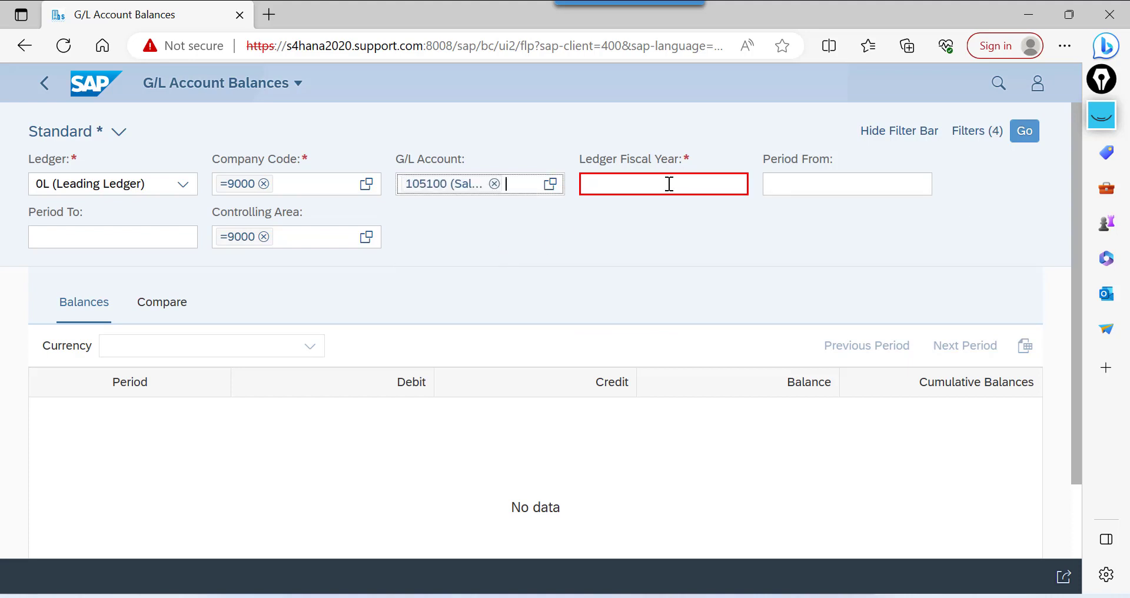
type("2023")
key("BackSpace")
left_click(668, 183)
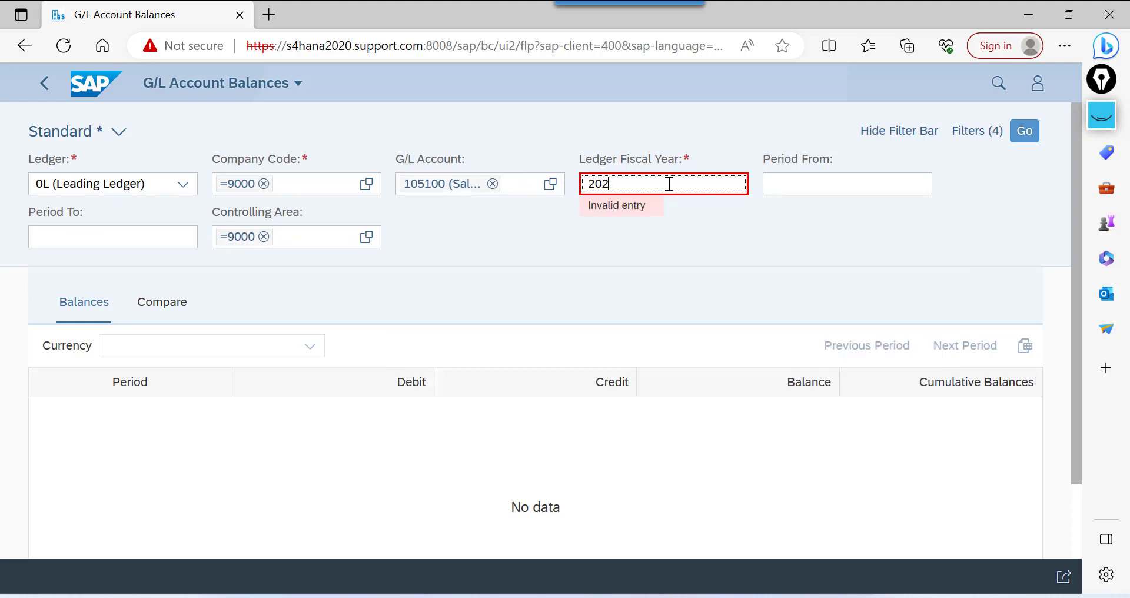
key("Return")
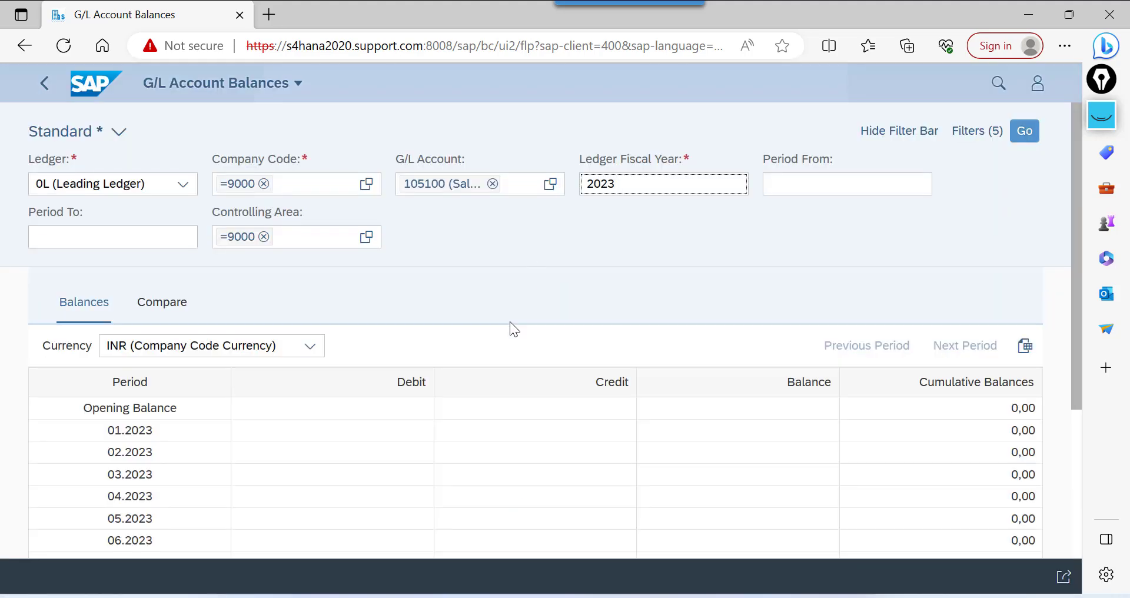
scroll(513, 436, "down", 3)
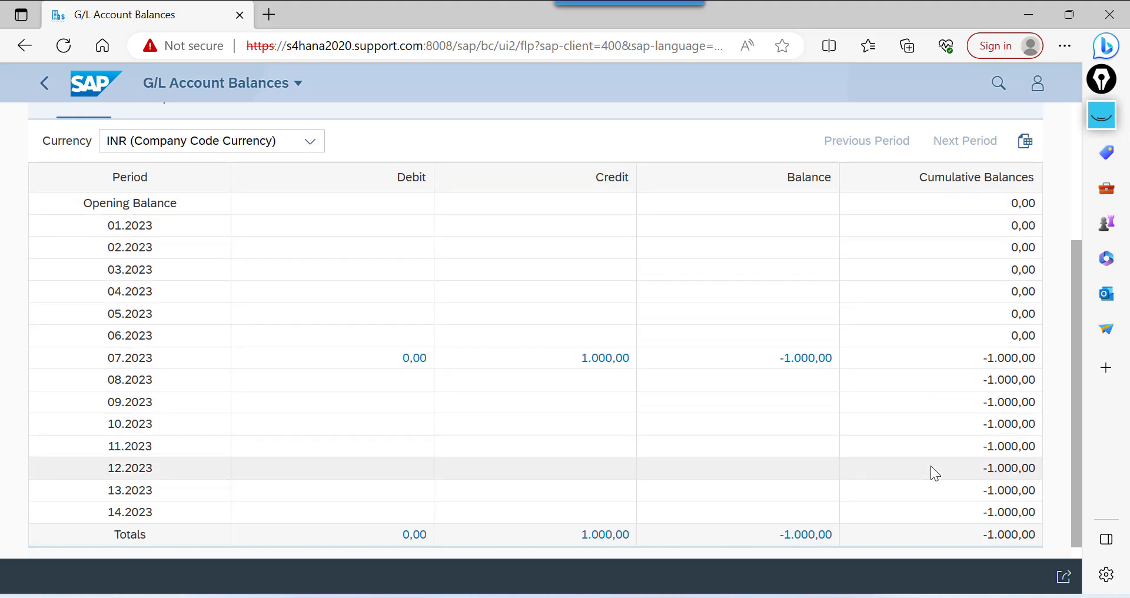
Switch to SAP GUI and run transaction FAGLB03 for account 105100, company code 9000 and fiscal year 2023
mouse_move(696, 586)
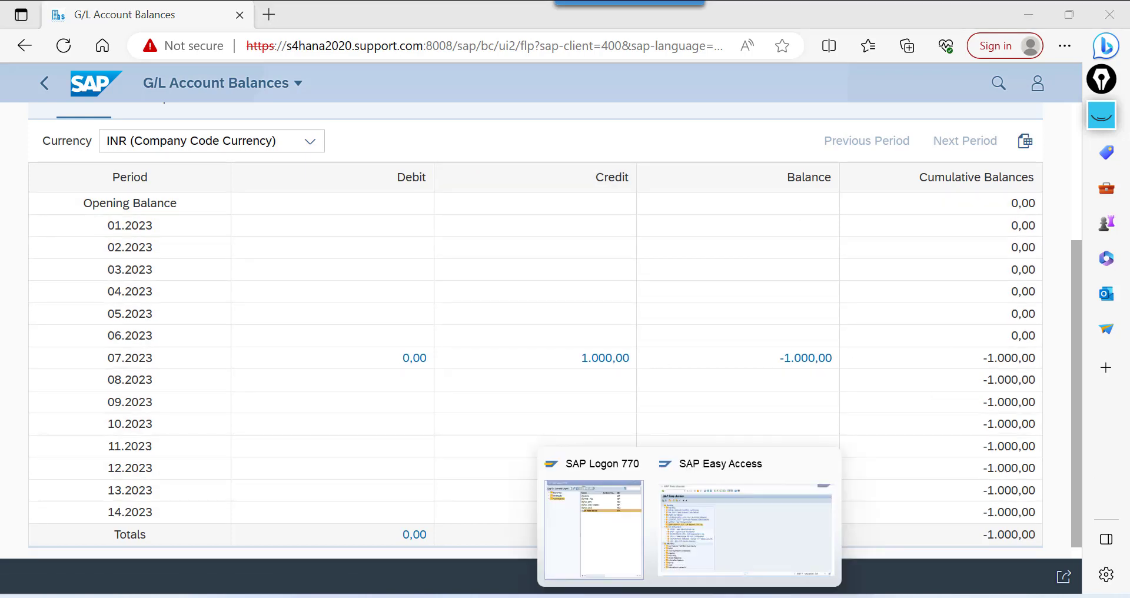
left_click(768, 529)
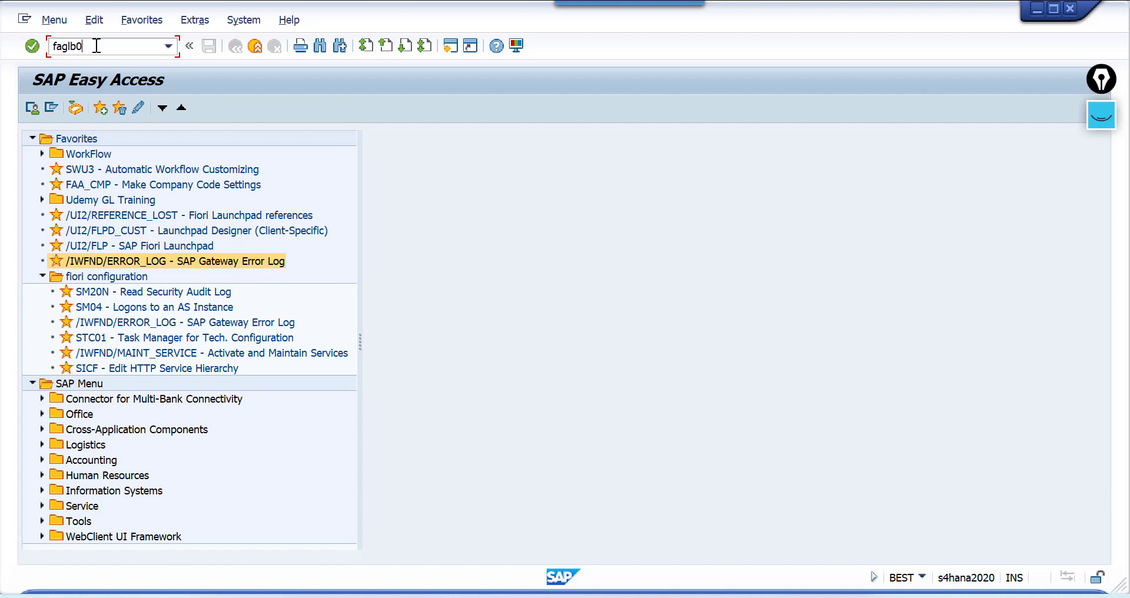
key("Return")
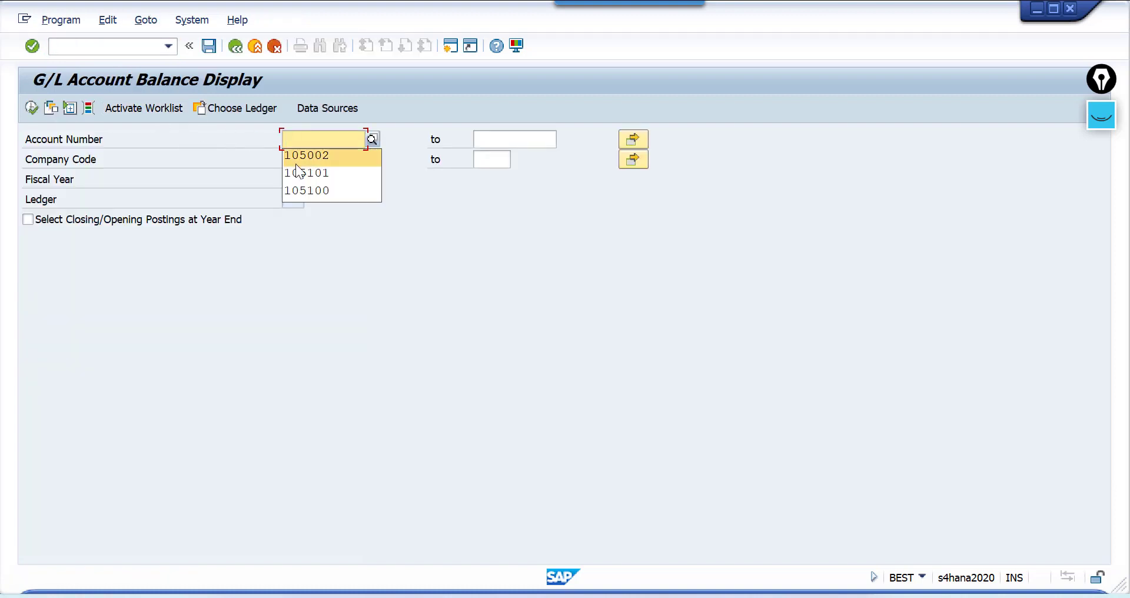
left_click(316, 190)
left_click(300, 182)
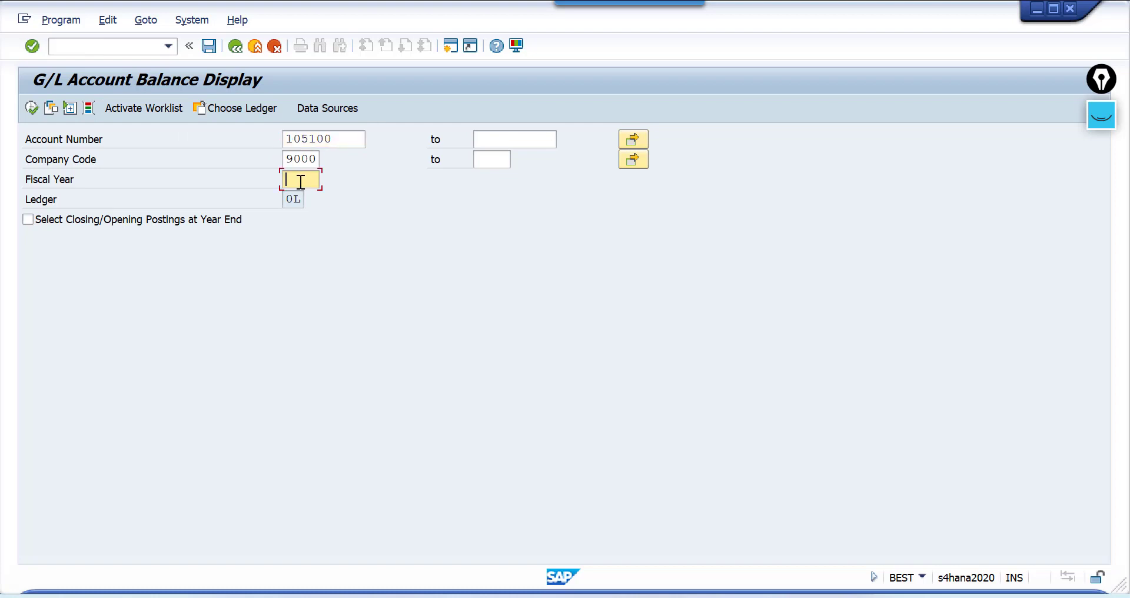
key("F8")
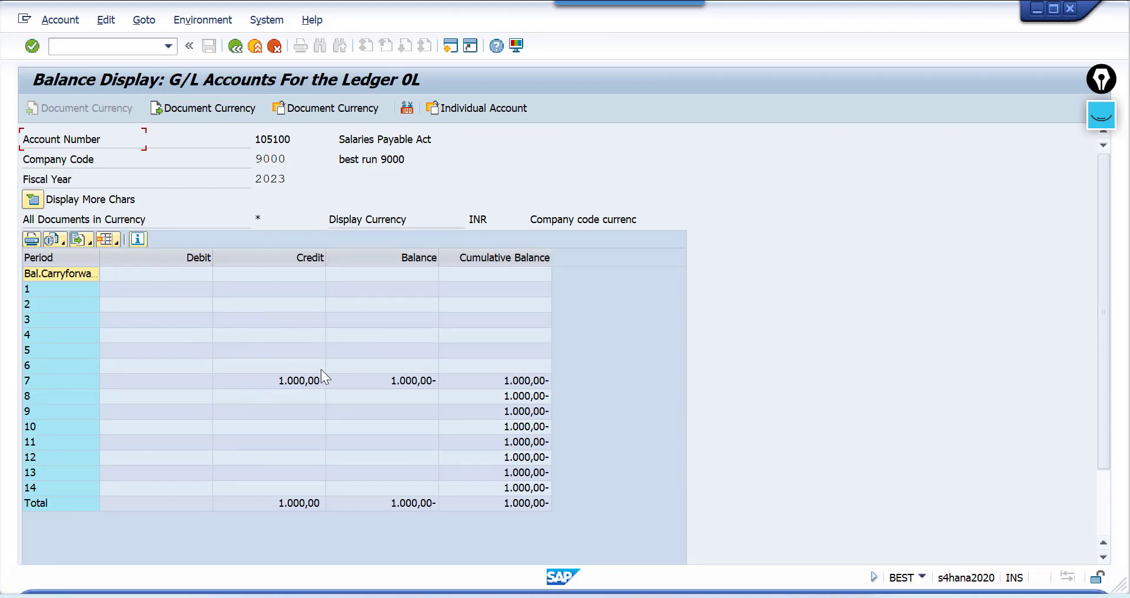
Switch back to SAP Fiori in the browser, return to the home page and open Manage Journal Entries
key("alt+Tab")
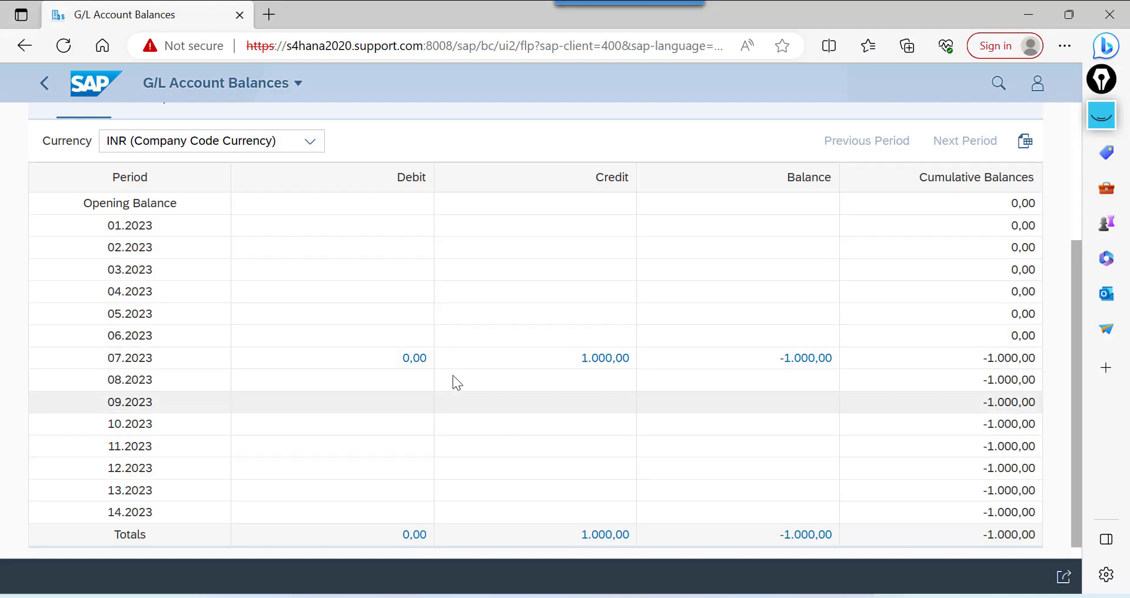
scroll(454, 224, "up", 3)
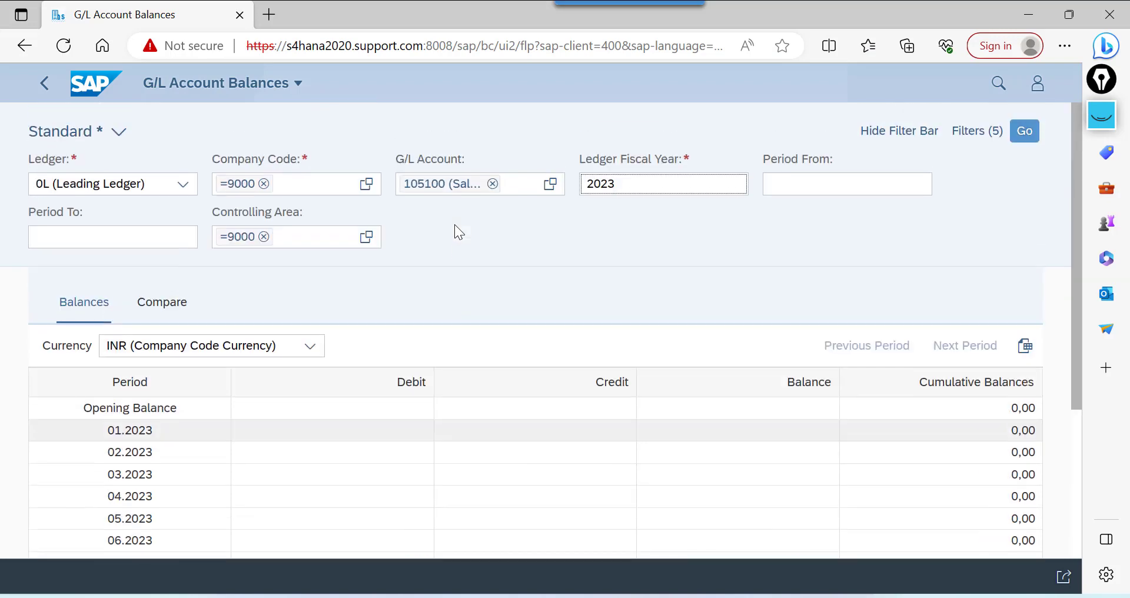
left_click(452, 45)
left_click(90, 89)
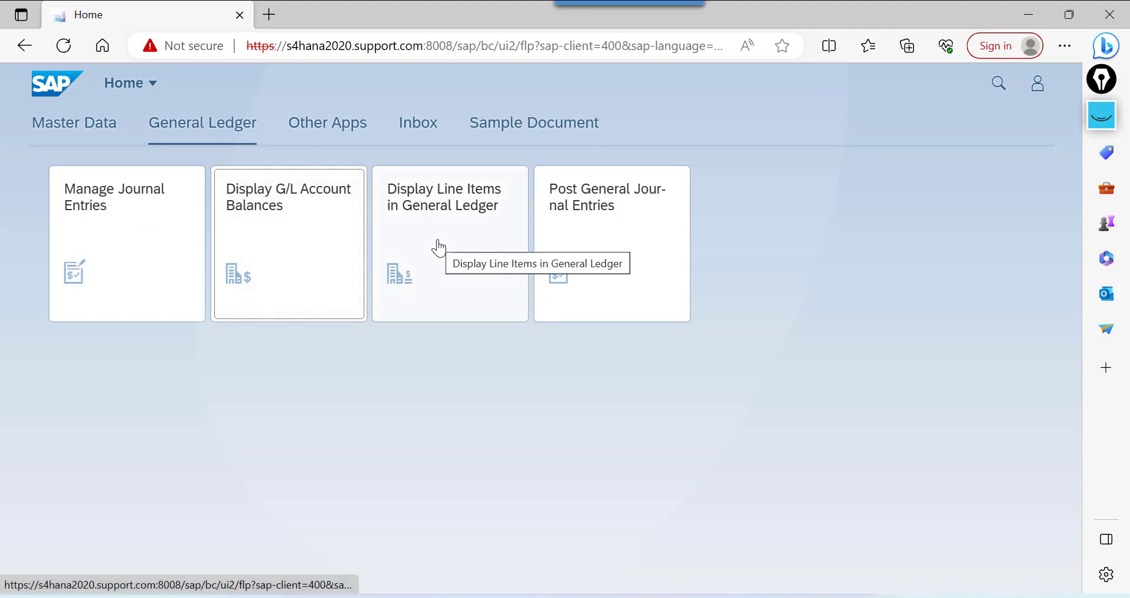
left_click(136, 240)
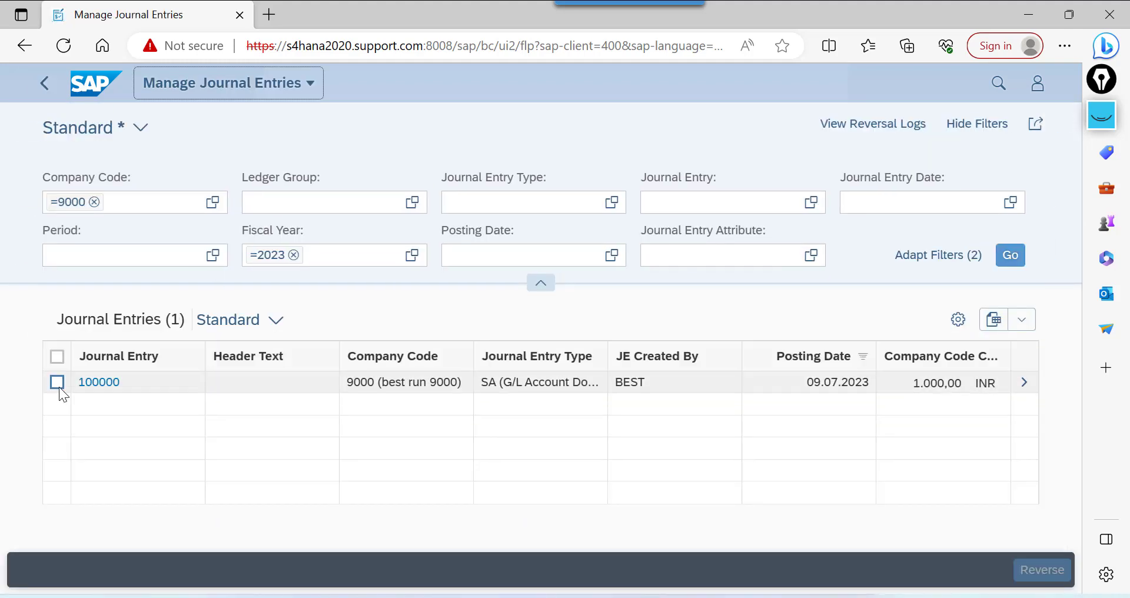
Select journal entry 100000 and open its entry view to check the document number
left_click(56, 383)
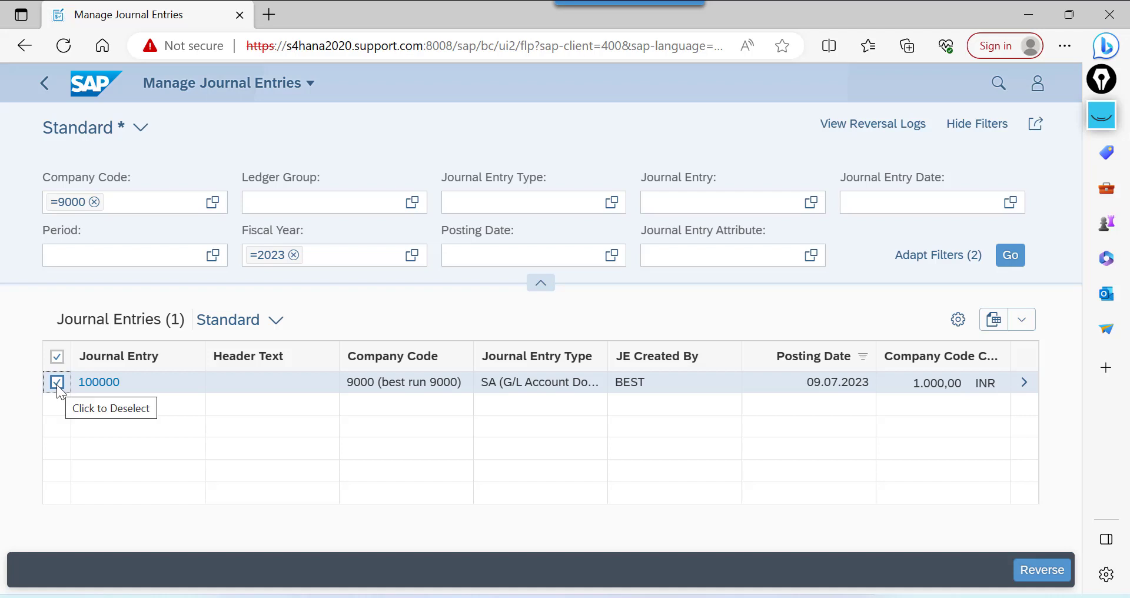
left_click(107, 384)
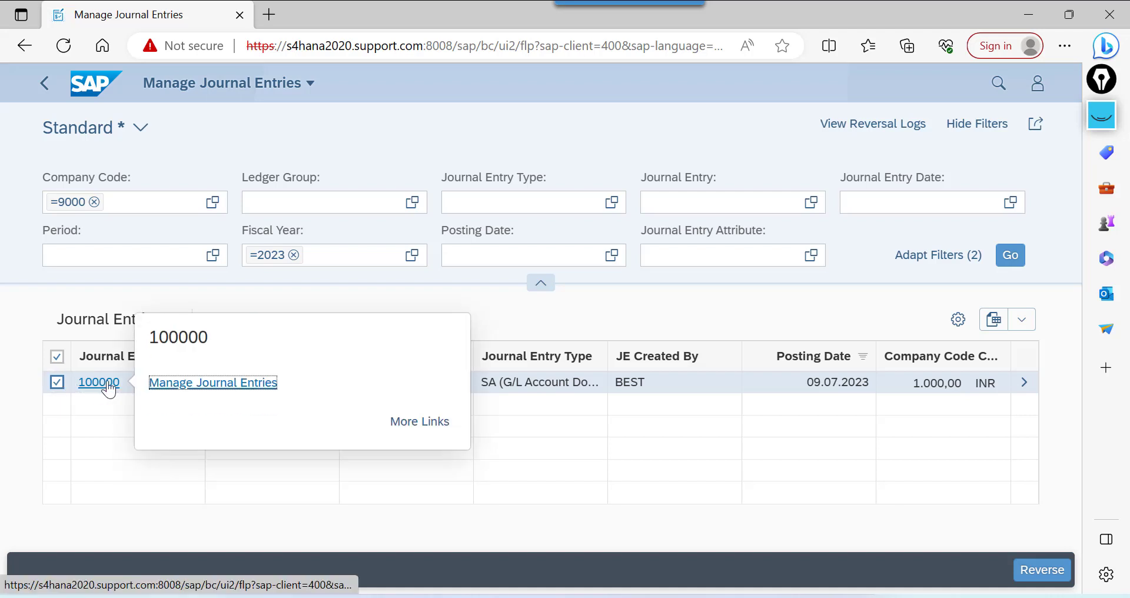
left_click(191, 383)
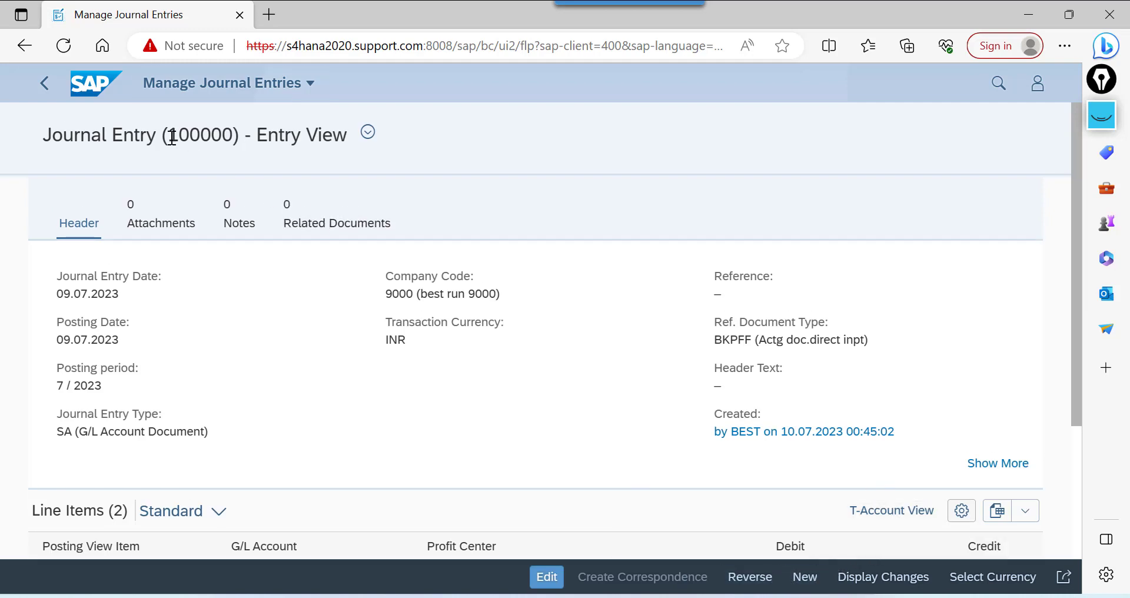
left_click_drag(172, 138, 229, 144)
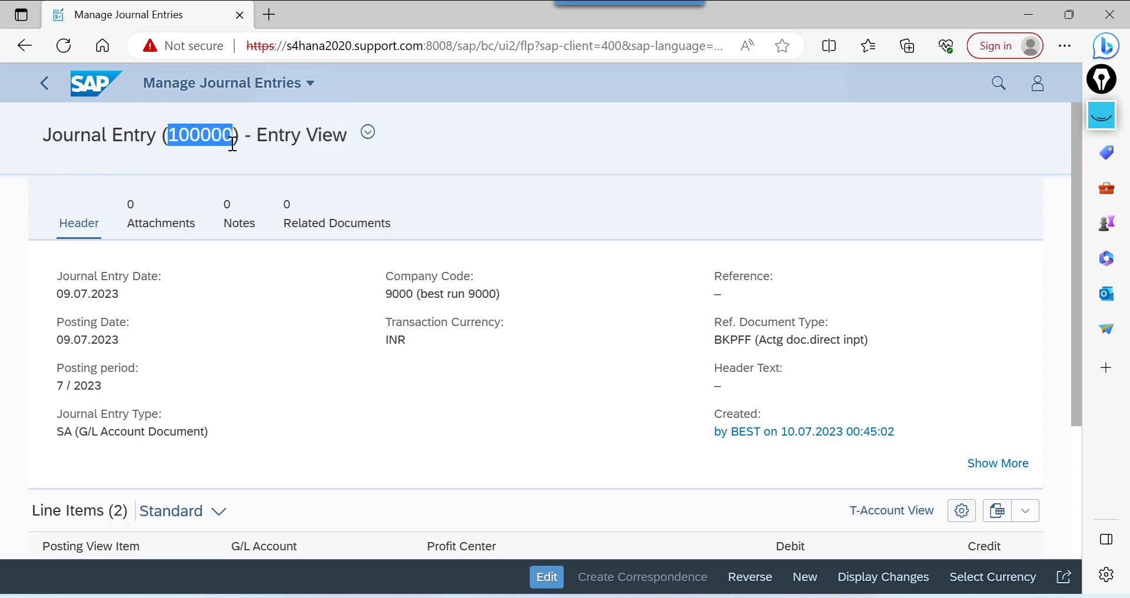
Open the choices for creating a new journal entry, and switch to SAP GUI to run transaction FB01
left_click(803, 579)
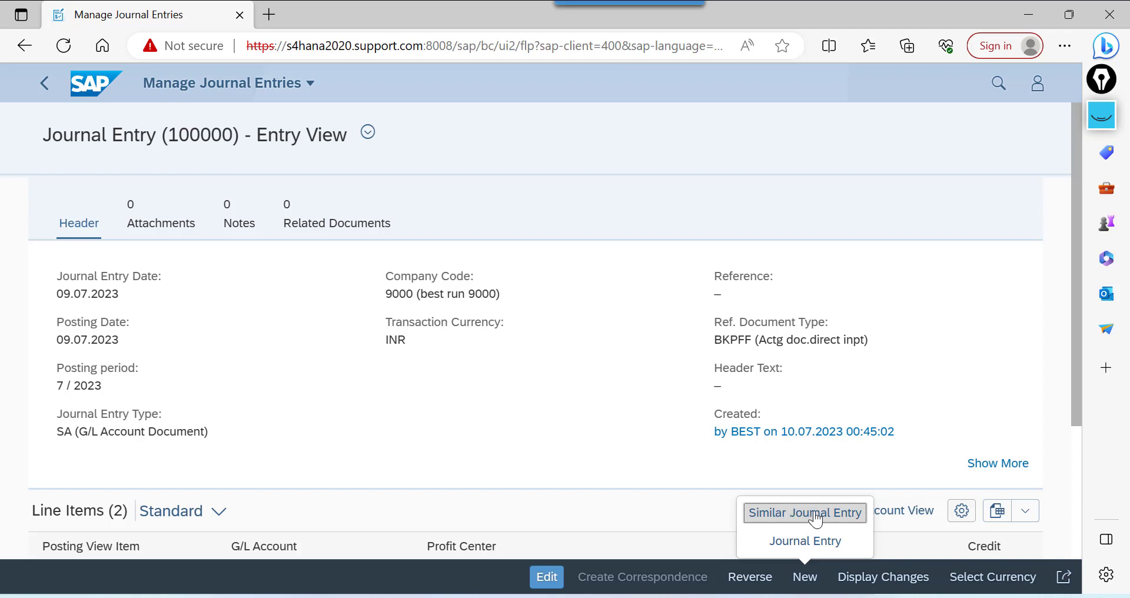
left_click(689, 595)
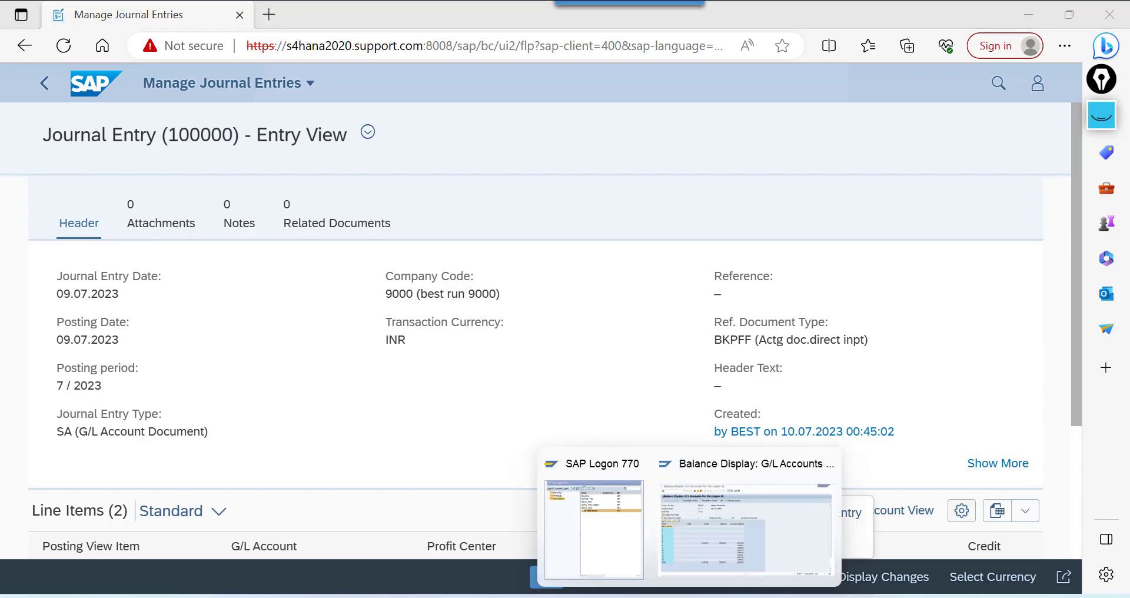
left_click(749, 526)
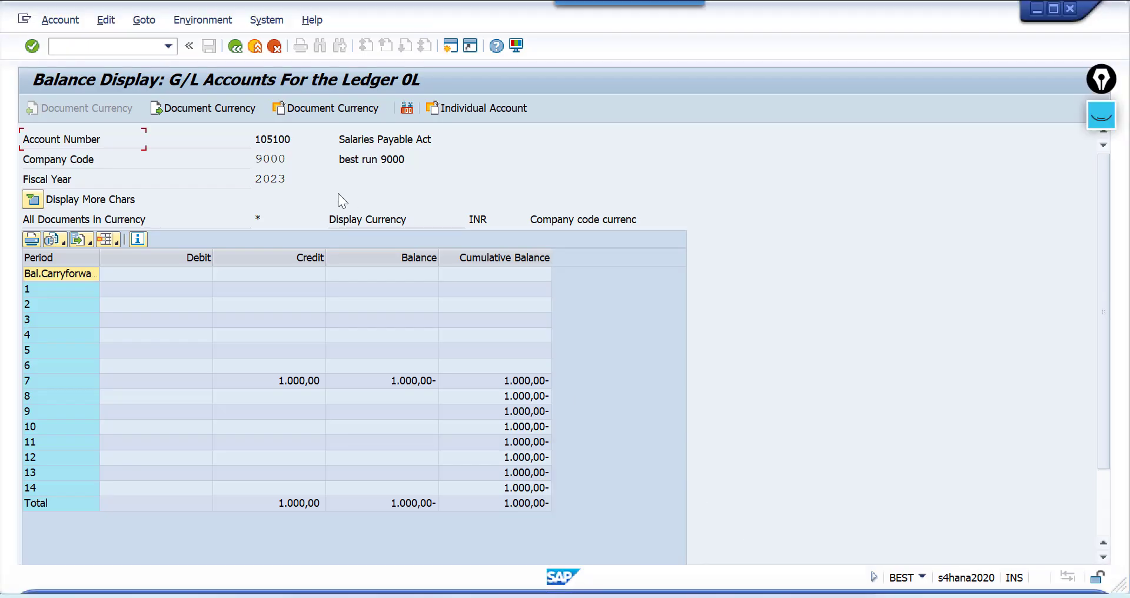
left_click(117, 45)
type("/n fb01")
key("Return")
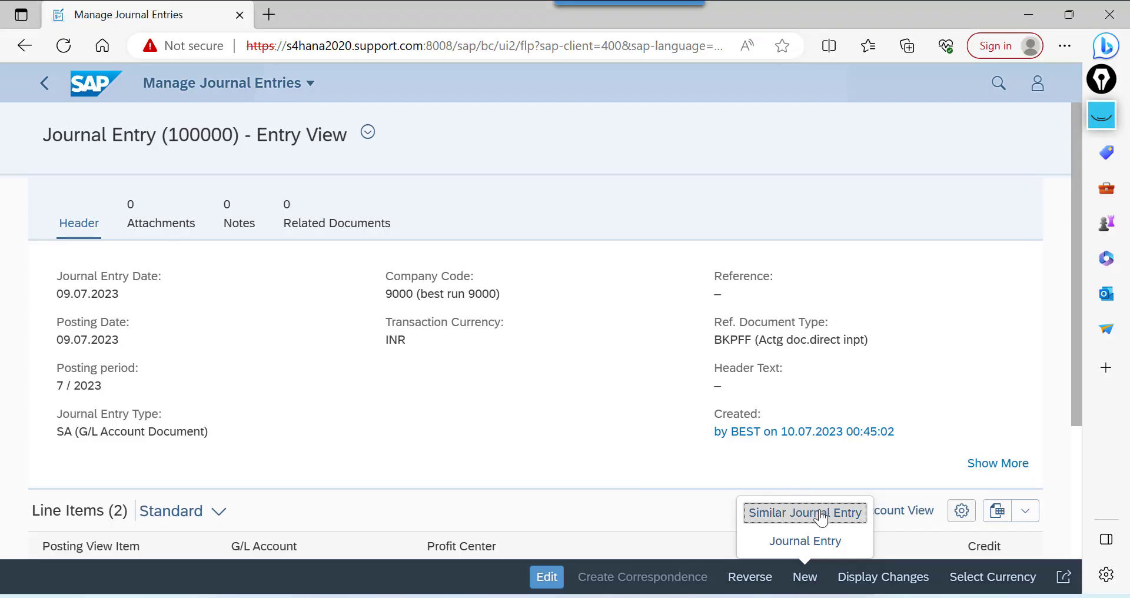
Back in SAP Fiori, create a similar journal entry from 100000 without any copy options and post it with the proposed amounts
left_click(820, 516)
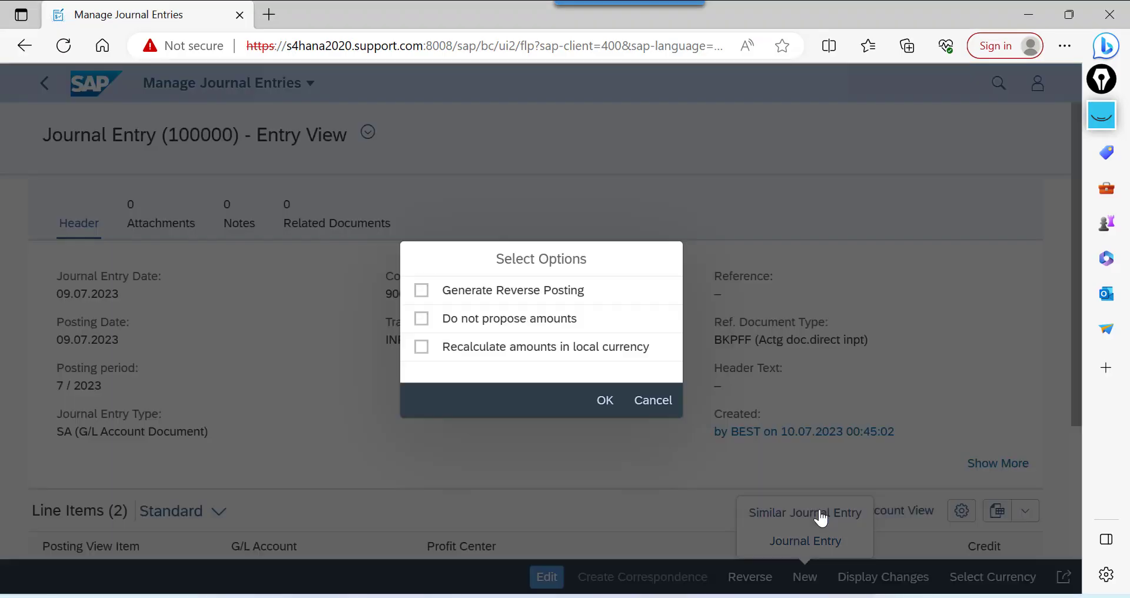
left_click(605, 401)
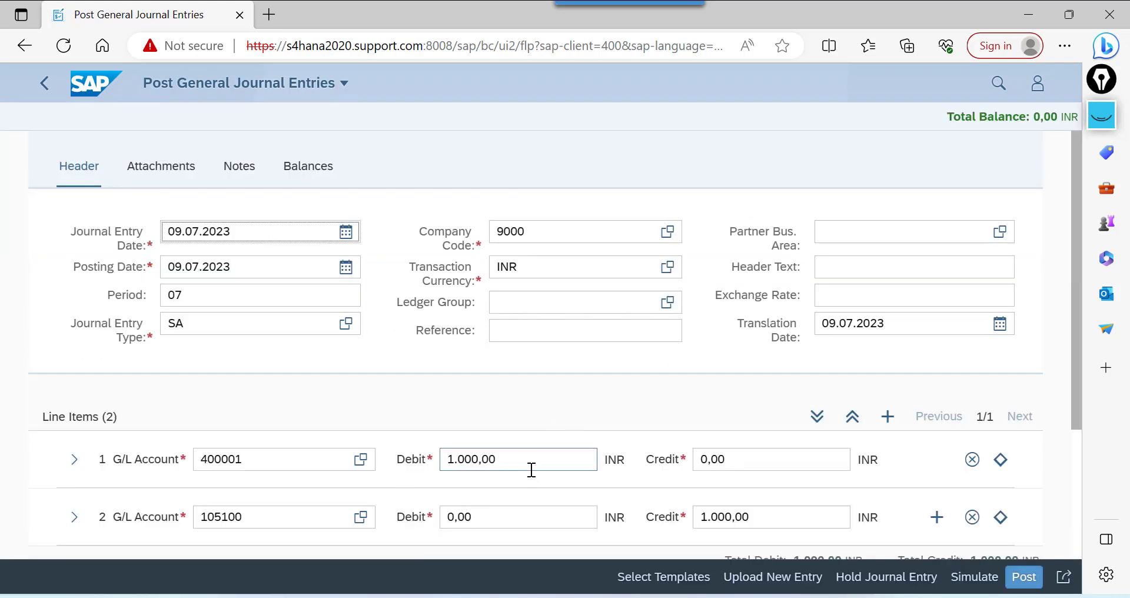
scroll(531, 470, "down", 2)
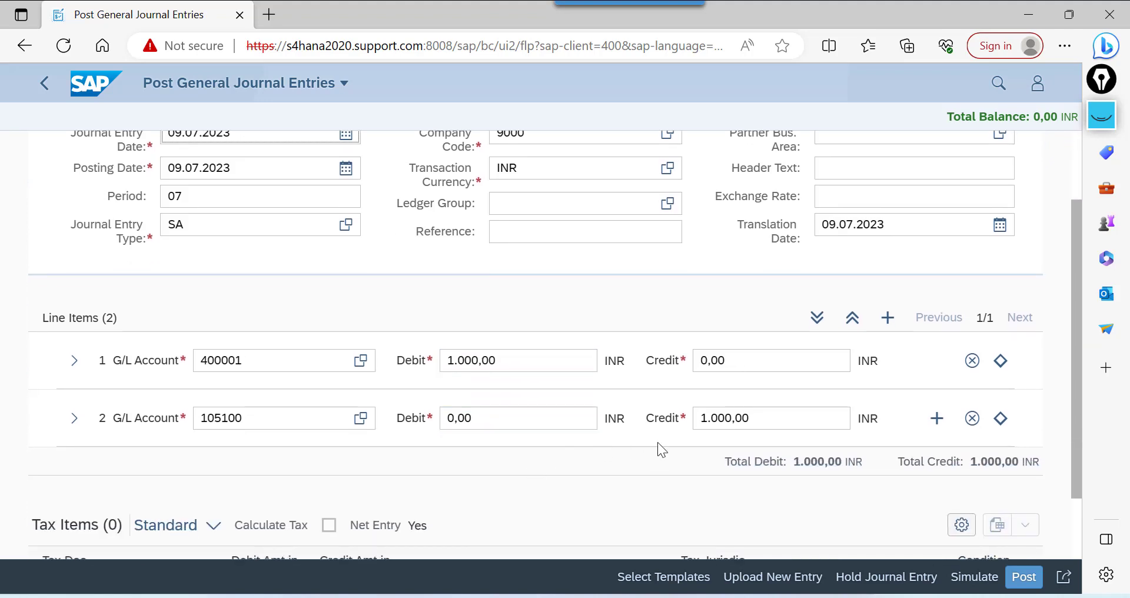
left_click(1023, 578)
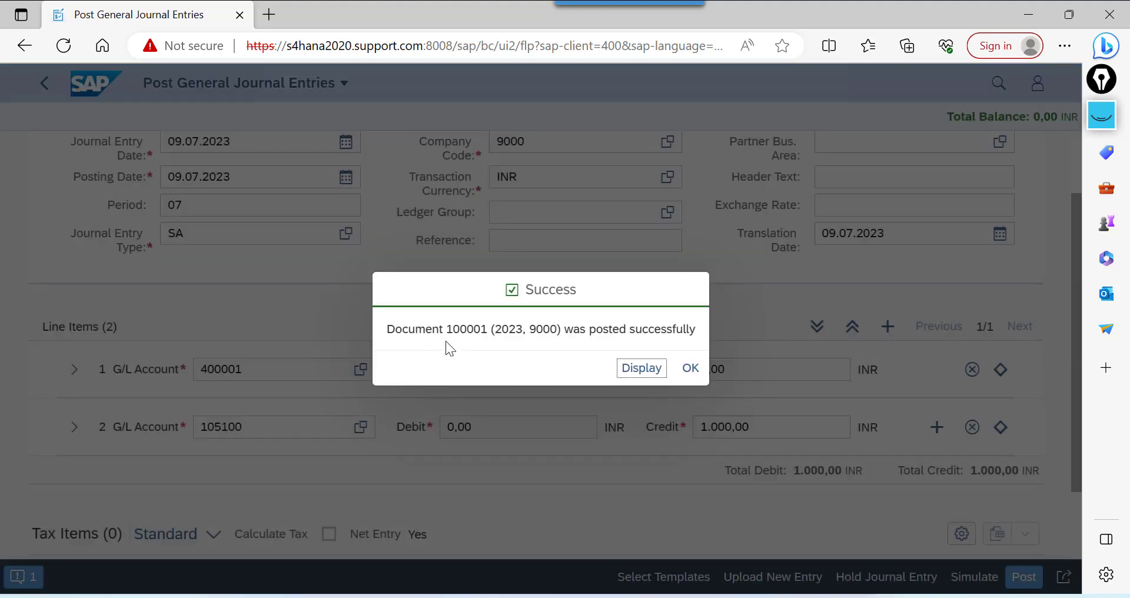
left_click(690, 368)
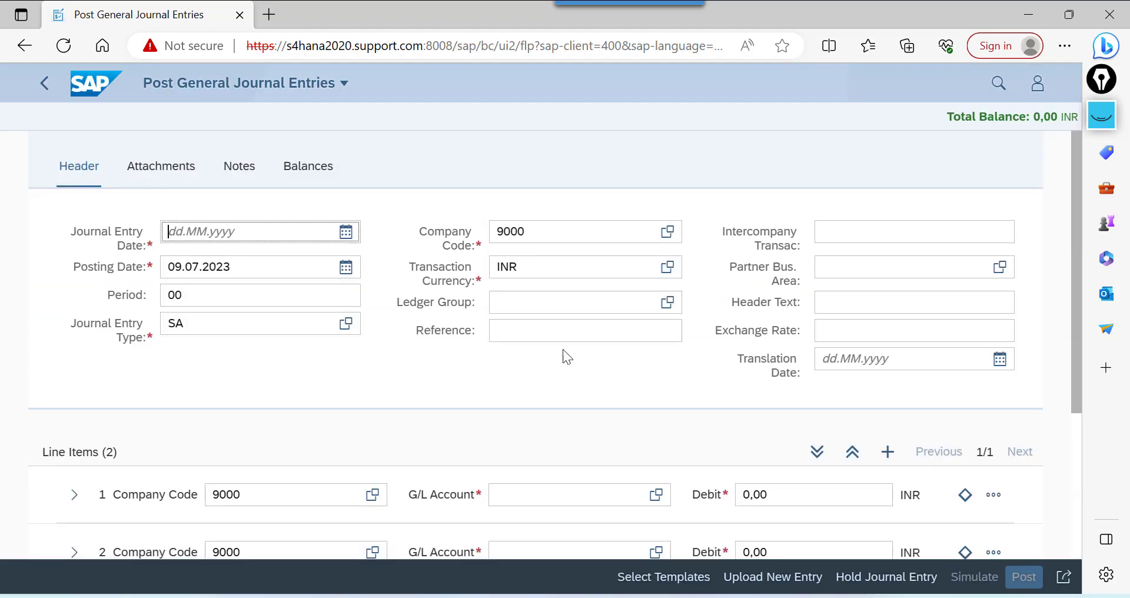
Return to the home page and open journal entry 100001 in Manage Journal Entries
left_click(100, 102)
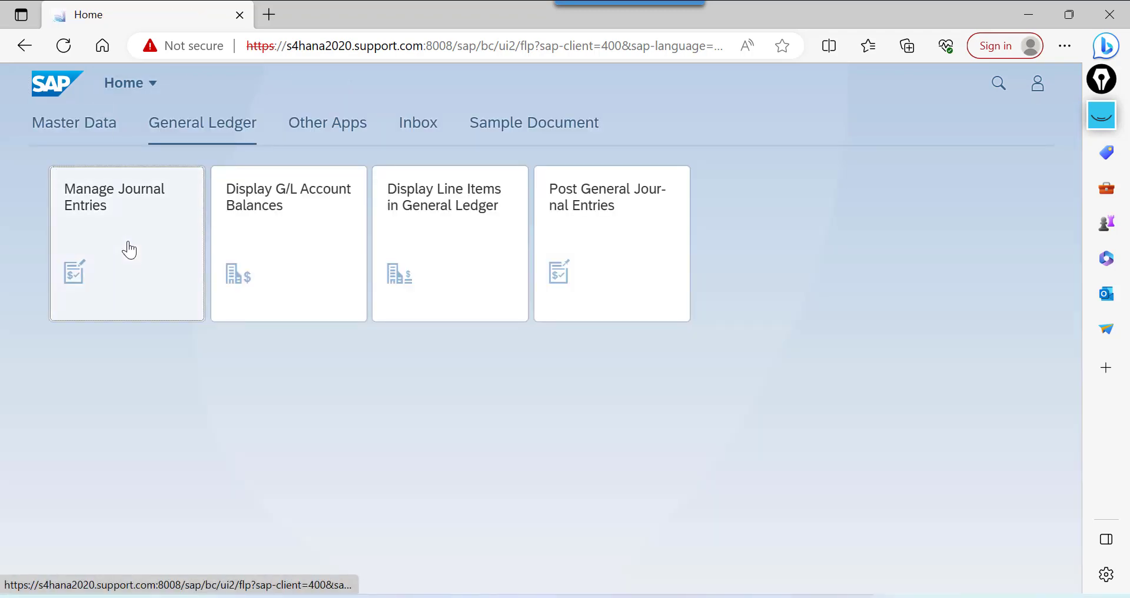
left_click(125, 247)
left_click(216, 412)
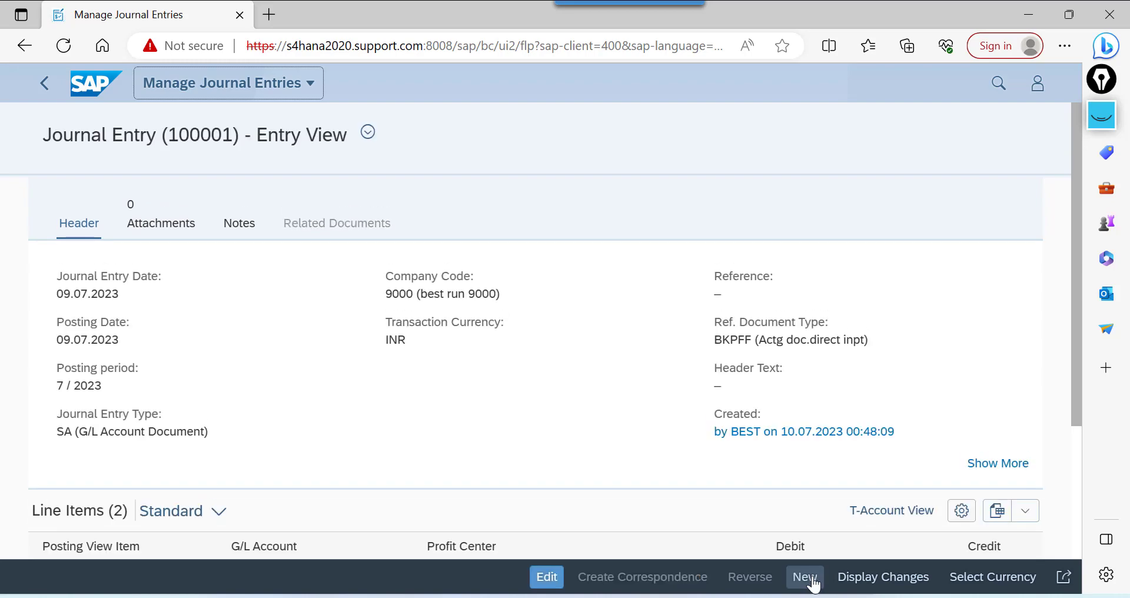
Create a similar journal entry from 100001 without any copy options and post it unchanged
left_click(814, 583)
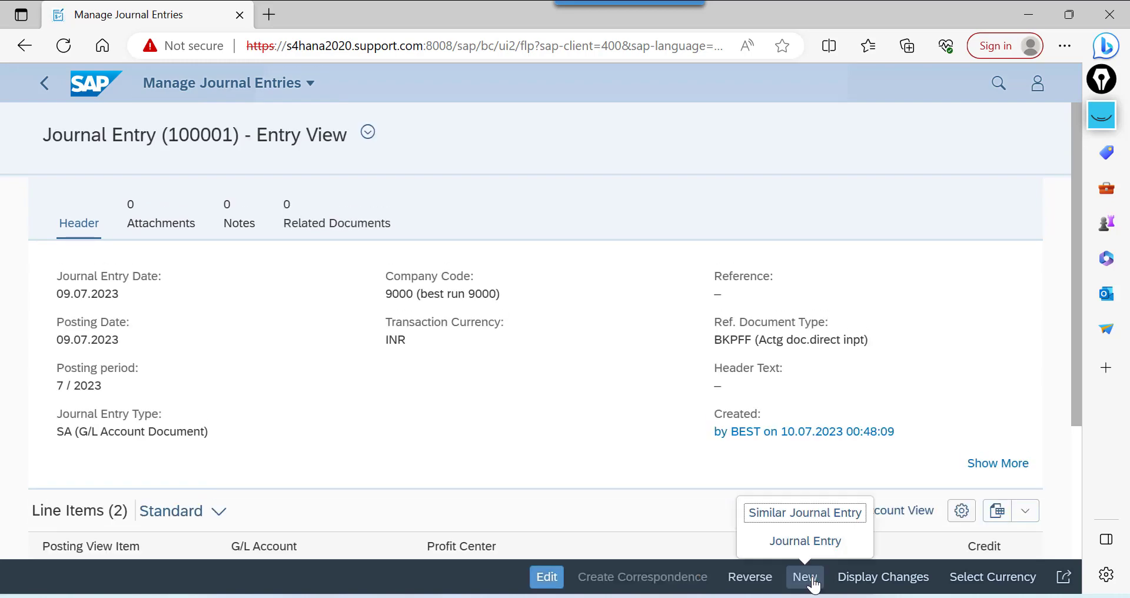
left_click(834, 522)
left_click(605, 400)
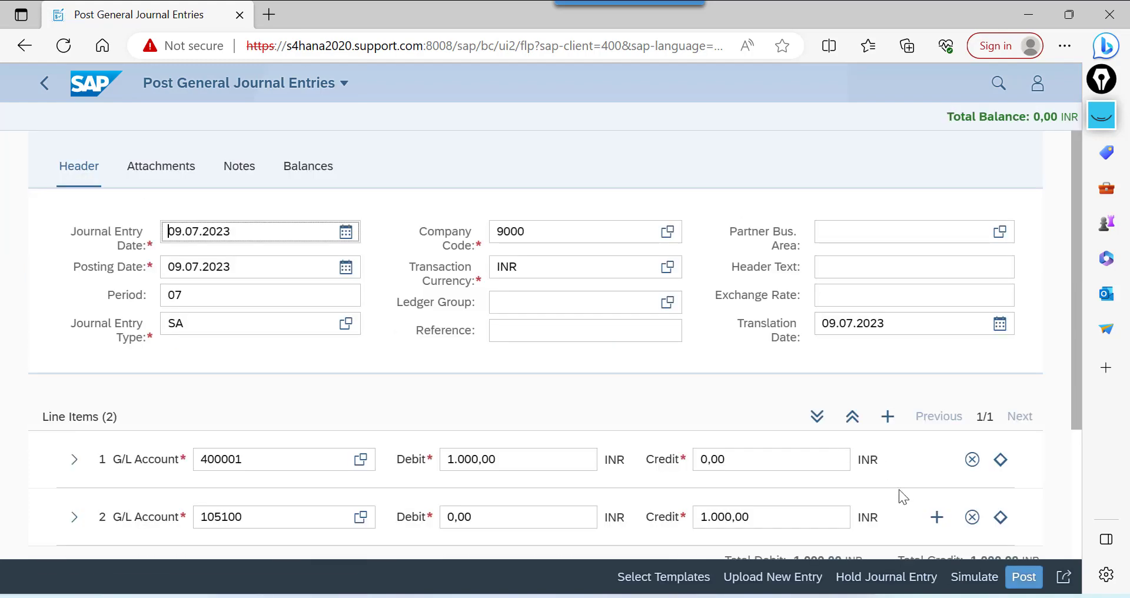
left_click(1034, 578)
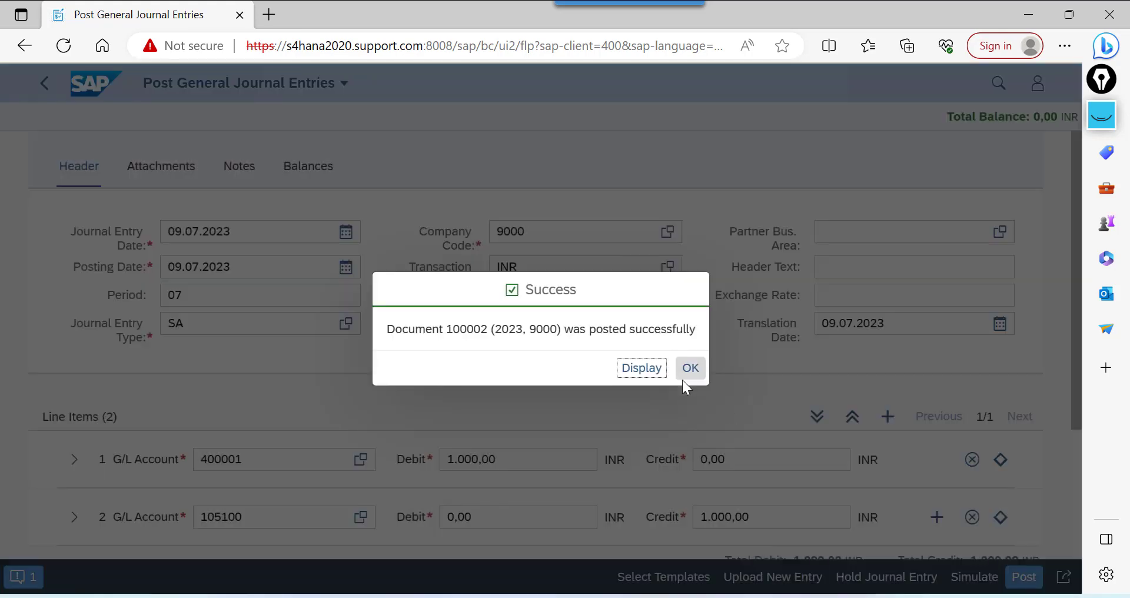
left_click(687, 370)
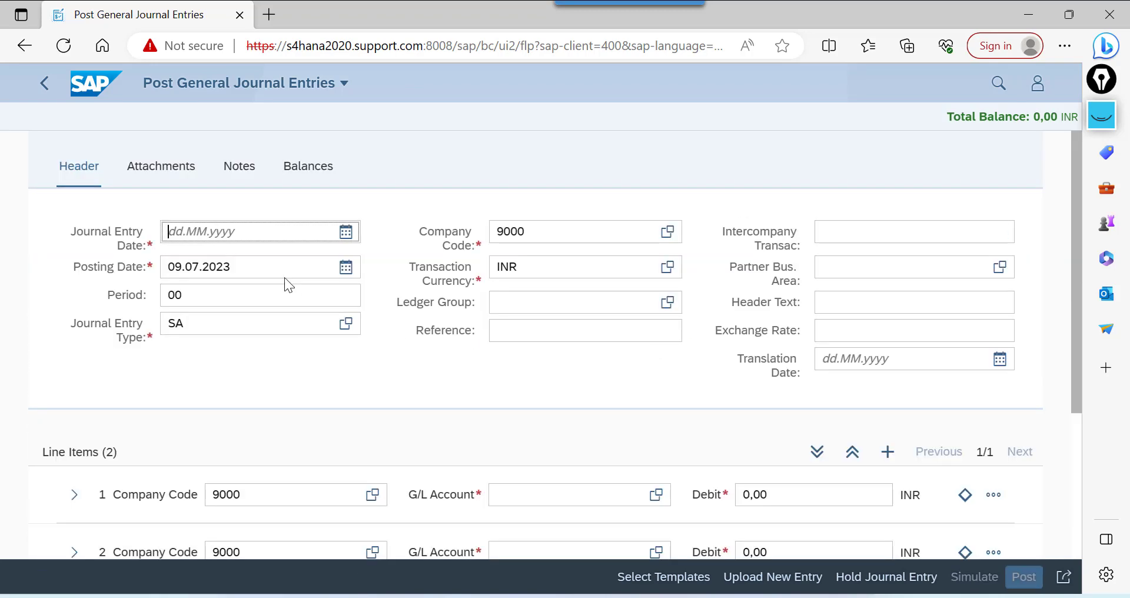
Go back to the home page and open journal entry 100002 from the Manage Journal Entries list
left_click(93, 96)
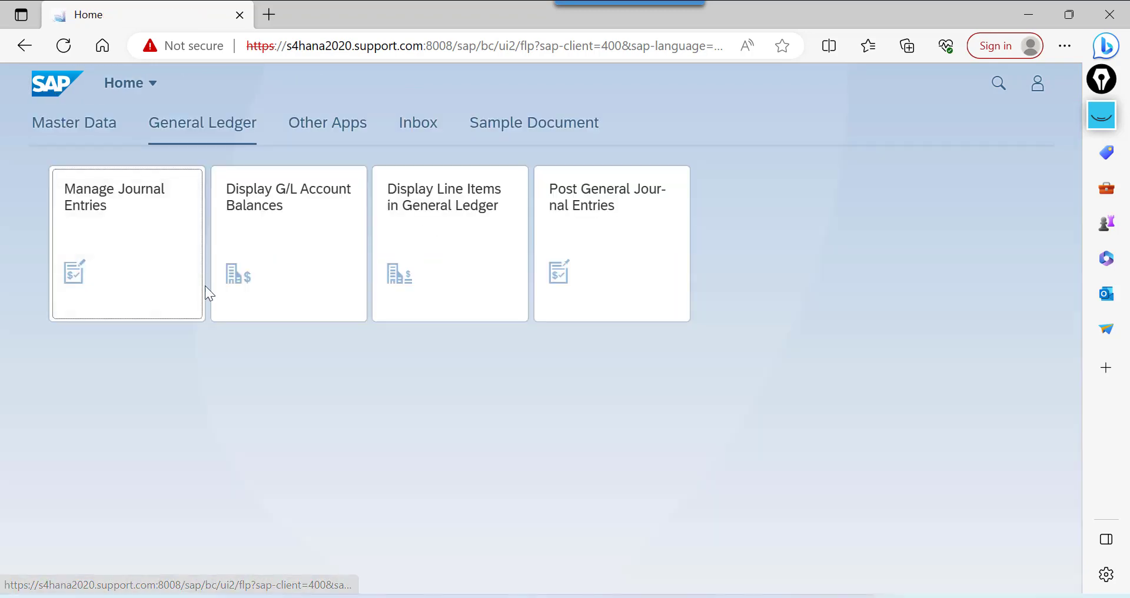
left_click(135, 281)
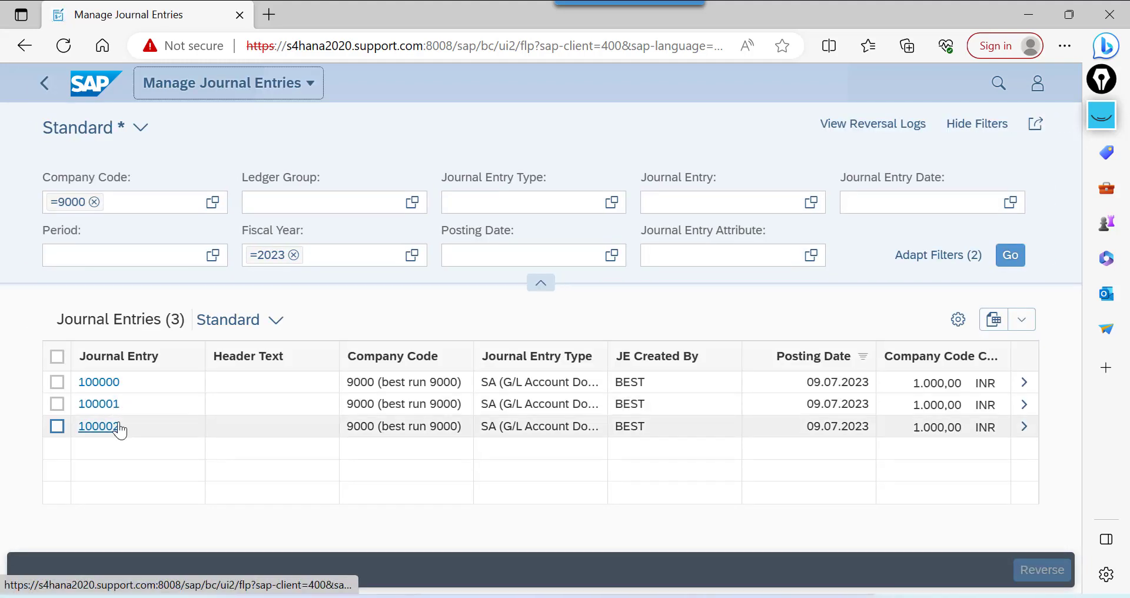
left_click(119, 430)
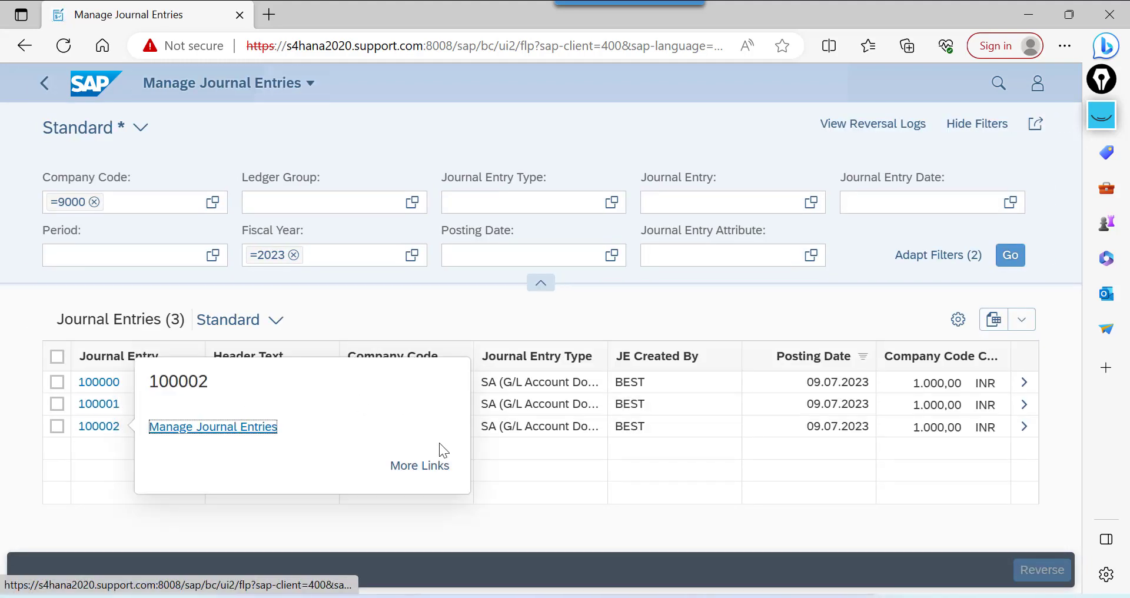
left_click(254, 427)
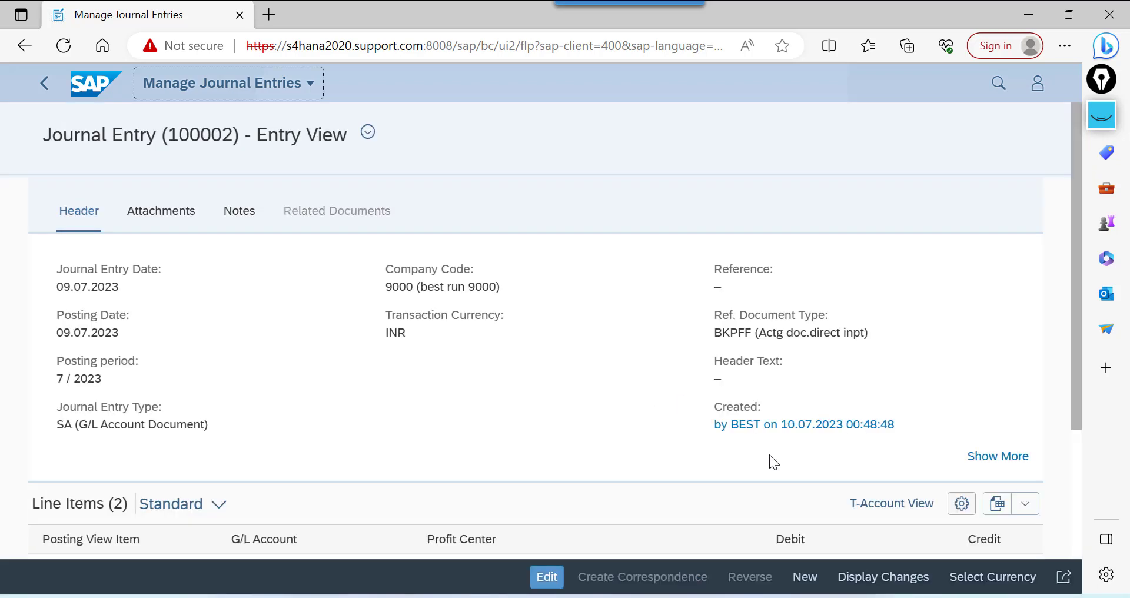
Create a similar journal entry from 100002 without any copy options and post it unchanged
left_click(802, 578)
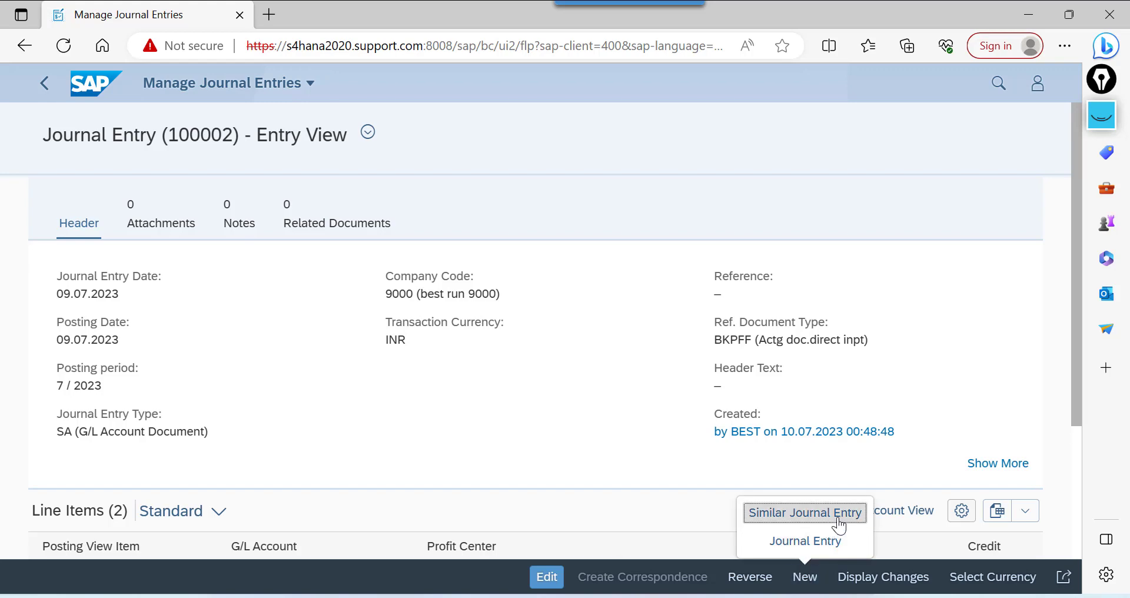
left_click(839, 526)
left_click(609, 400)
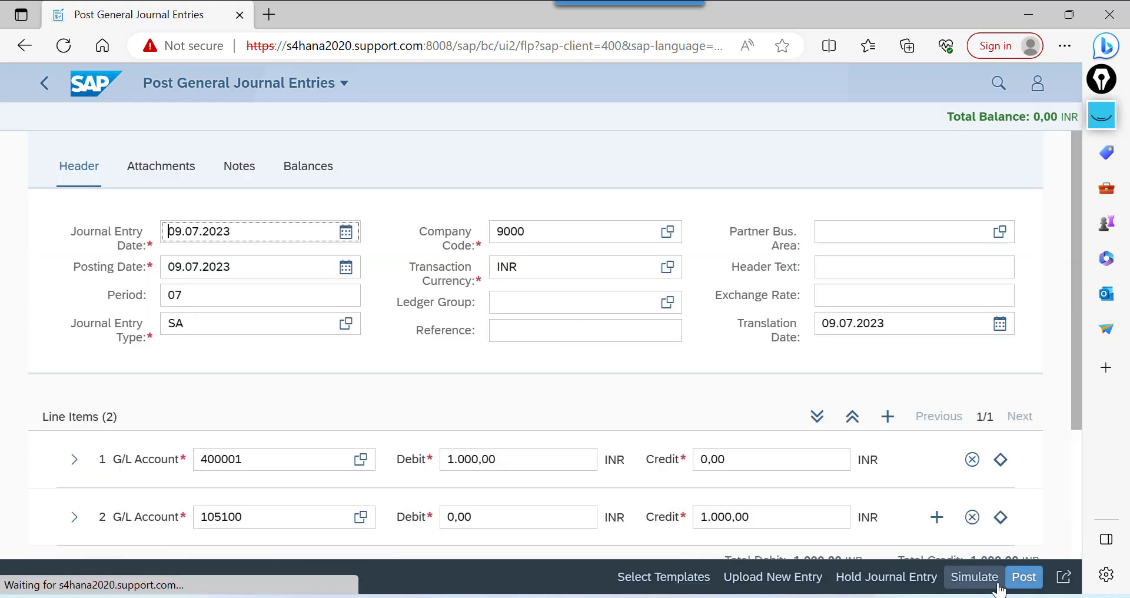
left_click(1024, 580)
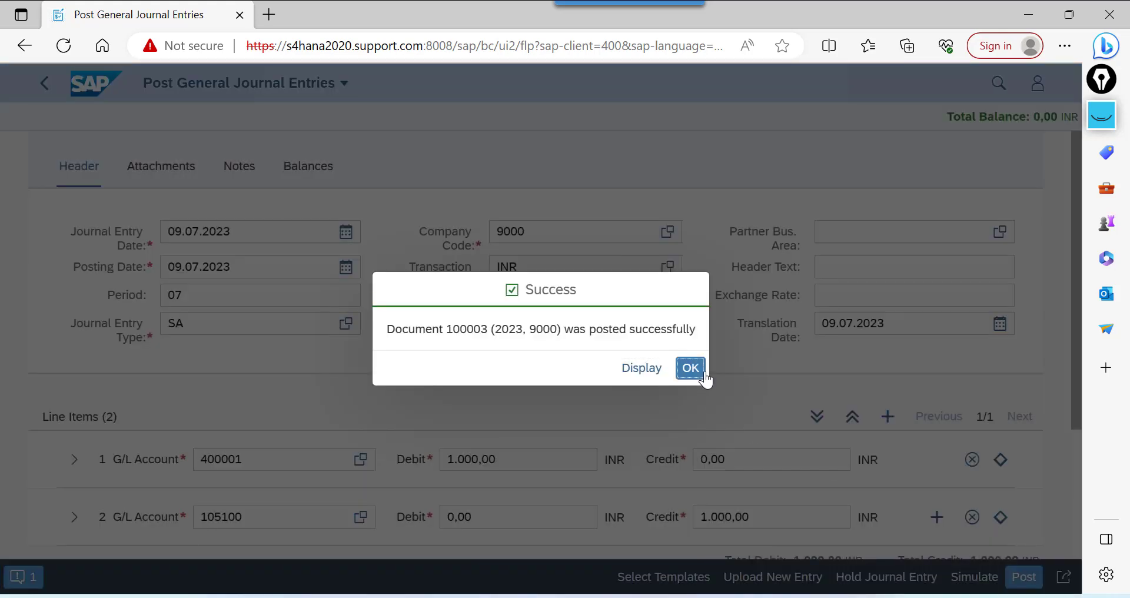
left_click(704, 373)
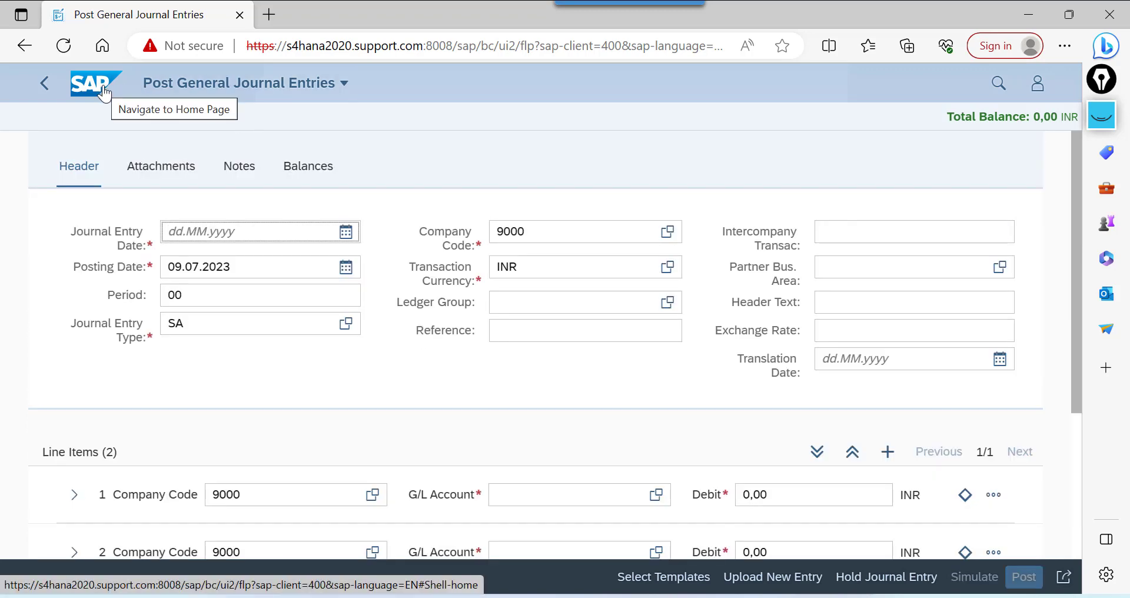
Open Display G/L Account Balances from the home page and examine the period balances of account 105100 in company code 9000 for fiscal year 2023
left_click(104, 89)
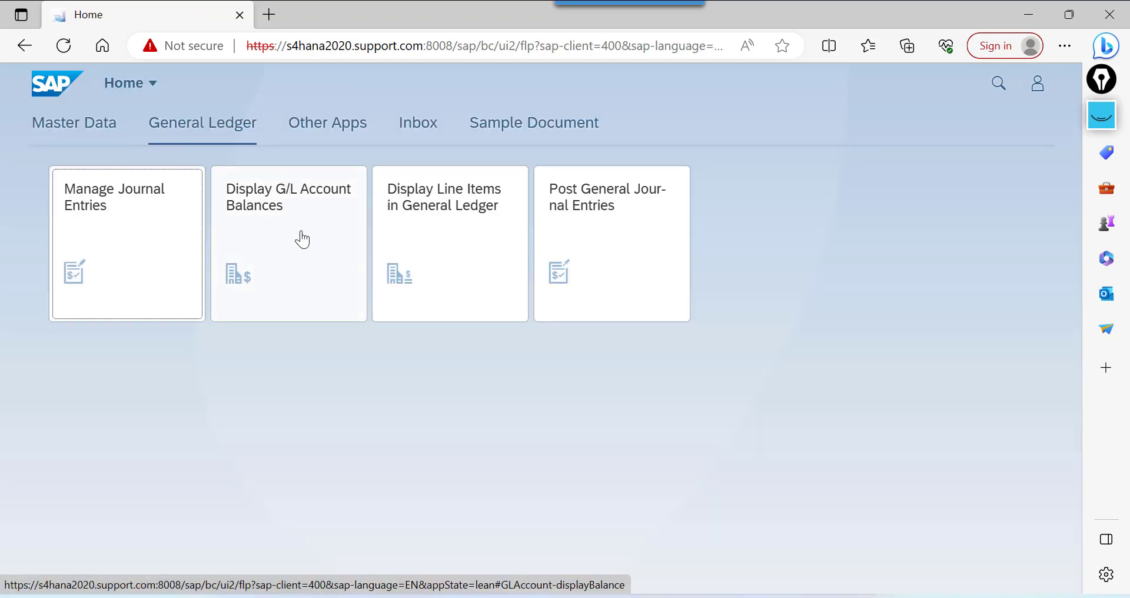
left_click(300, 238)
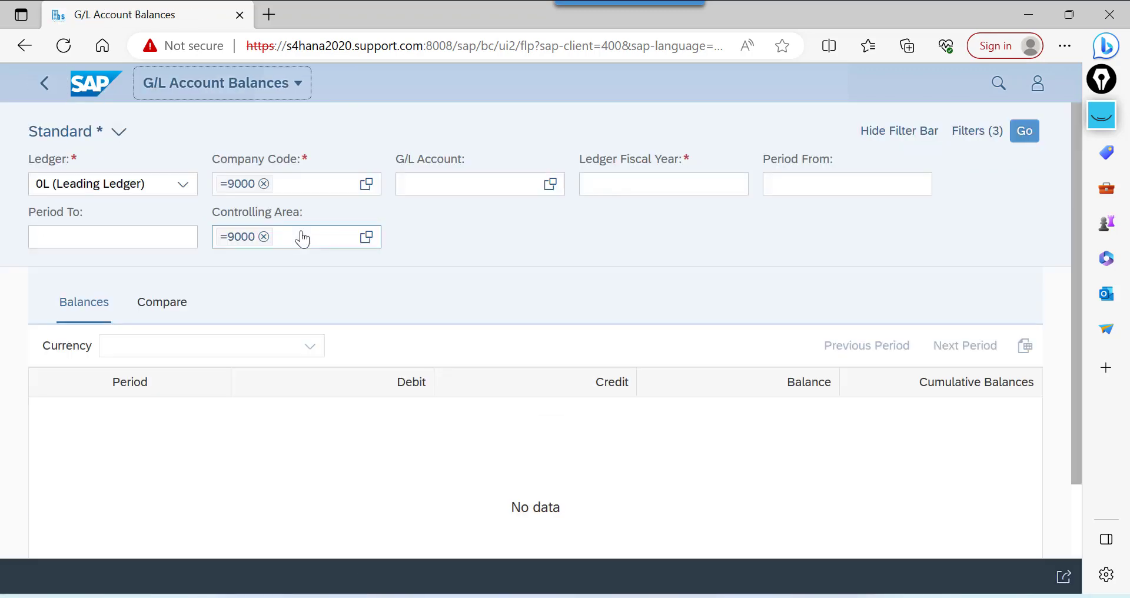
left_click(462, 189)
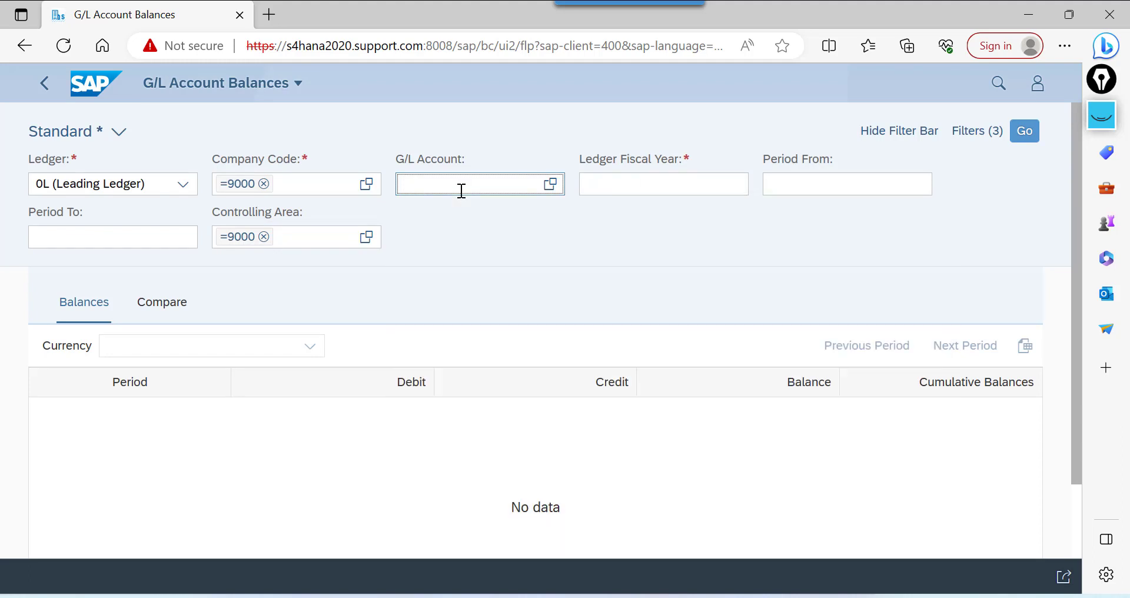
type("105000")
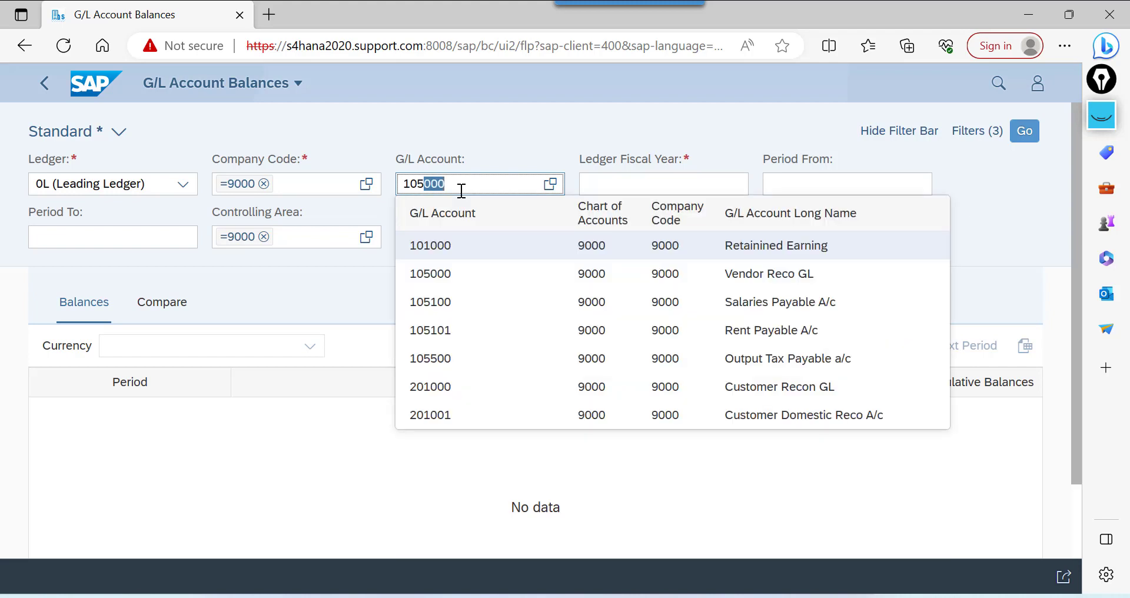
left_click(497, 277)
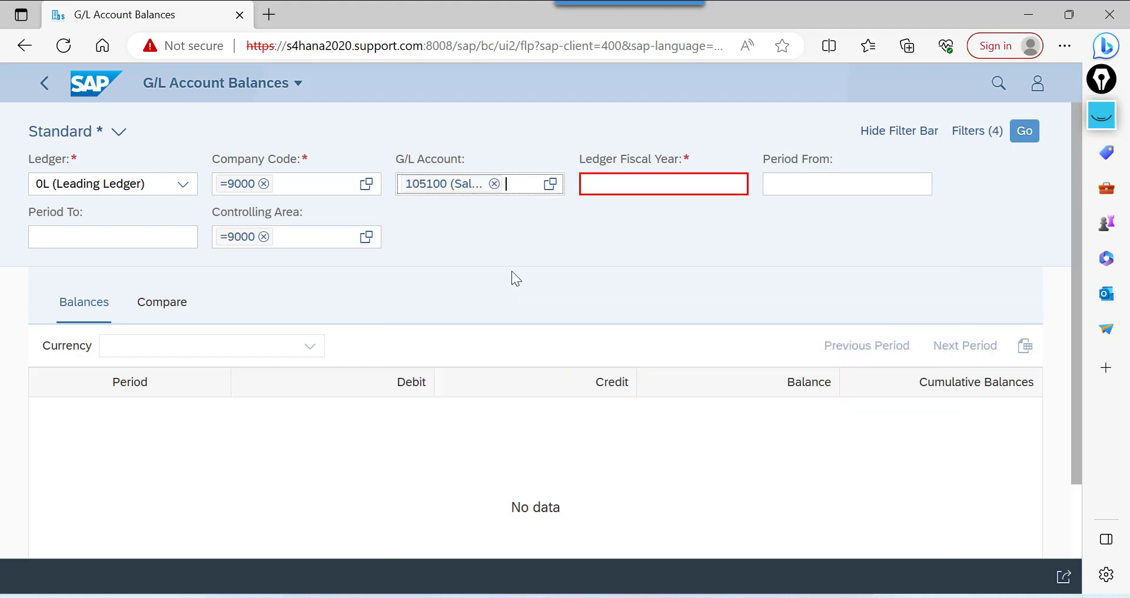
left_click(627, 186)
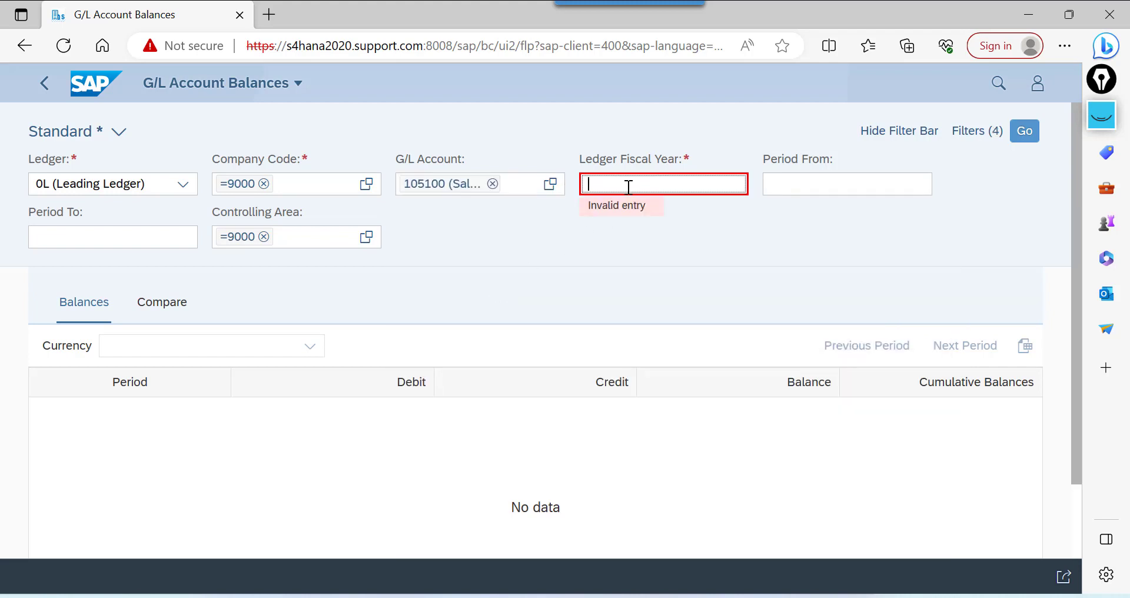
type("2023")
key("Return")
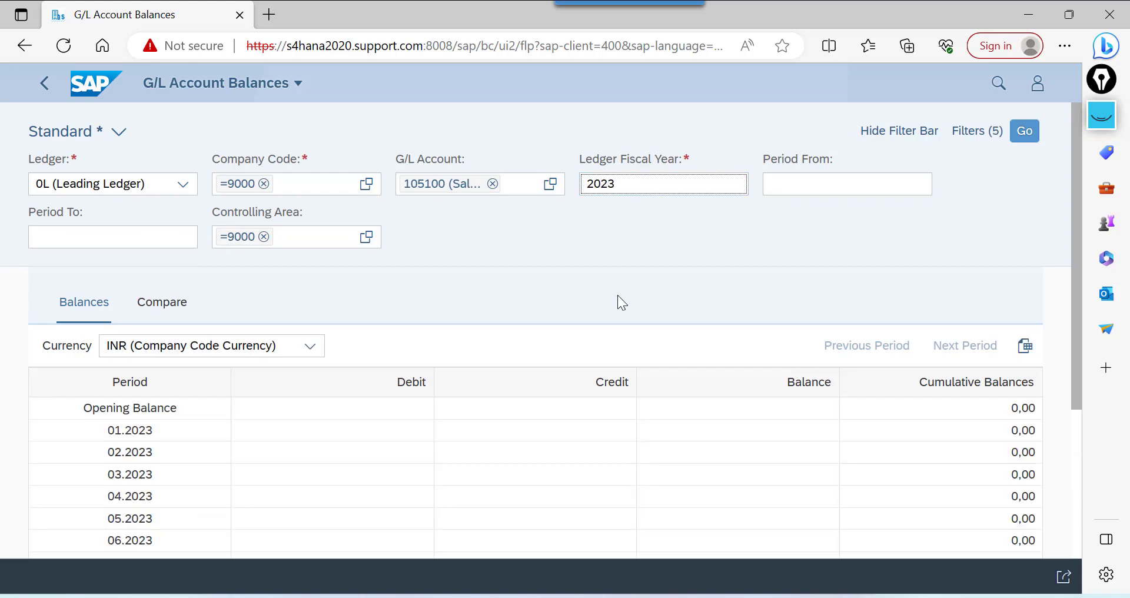
scroll(616, 294, "down", 5)
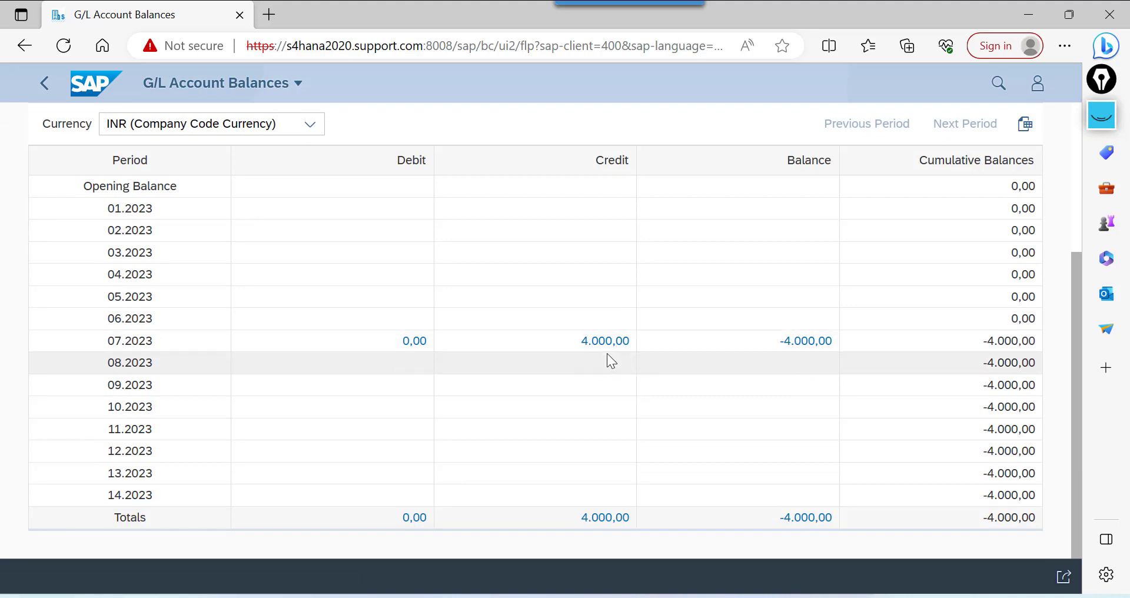
scroll(401, 250, "up", 5)
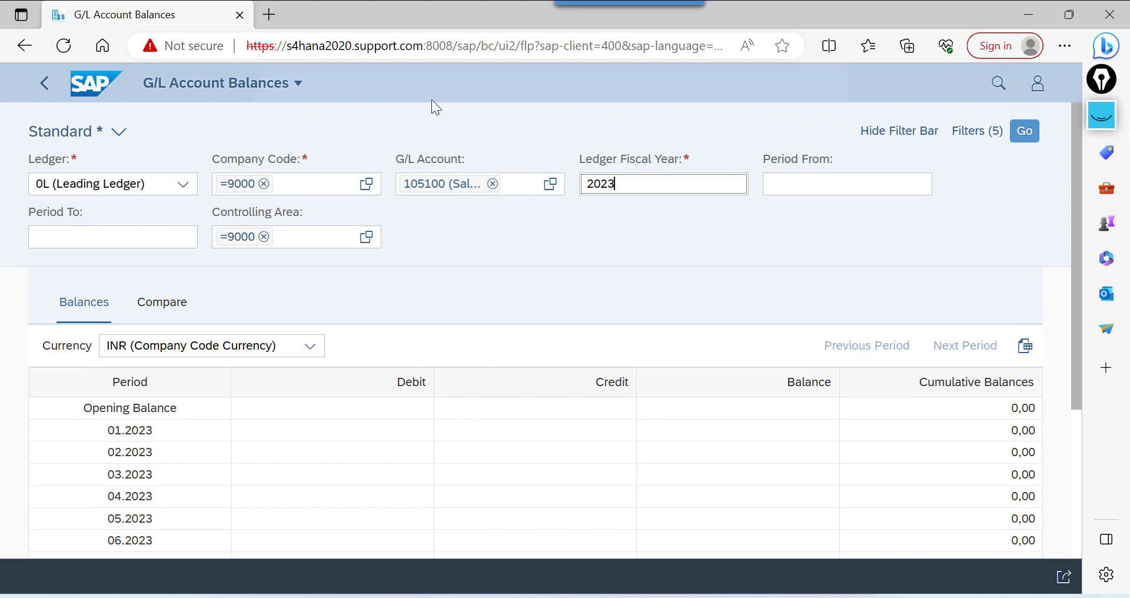
Open the G/L Account Balances app in a second browser tab using the current page's address
left_click(516, 44)
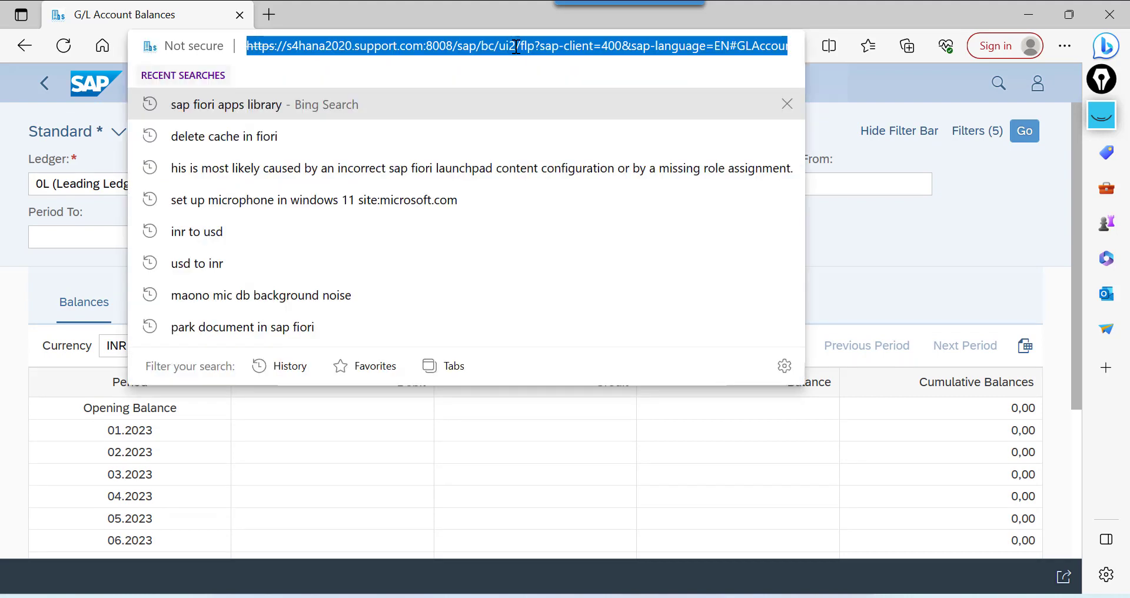
left_click(268, 16)
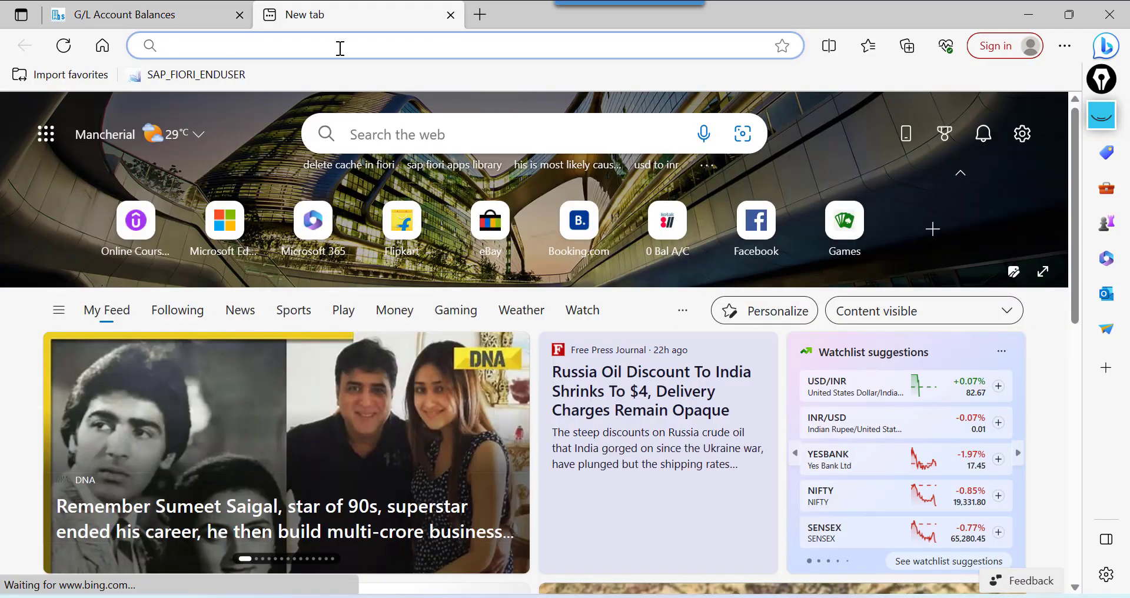
type("https://s4hana2020.support.com:8008/sap/bc/ui2/flp?sap-client=400&sap-language=EN#GLAccount-displayBalance")
key("Return")
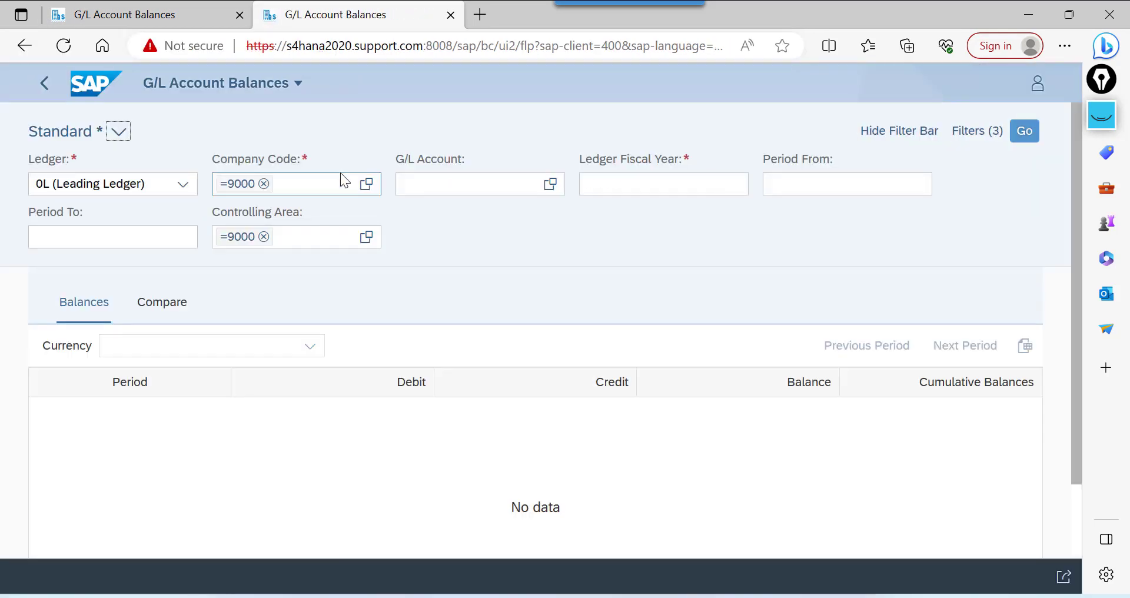
Return to the home page and open Manage Journal Entries from the General Ledger group
left_click(94, 83)
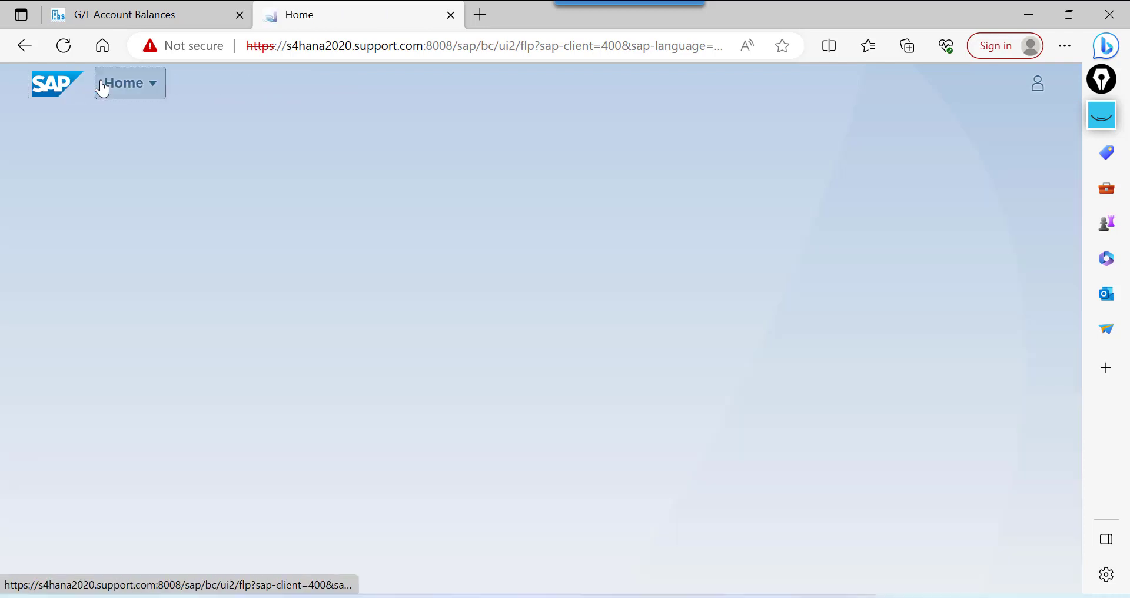
mouse_move(140, 20)
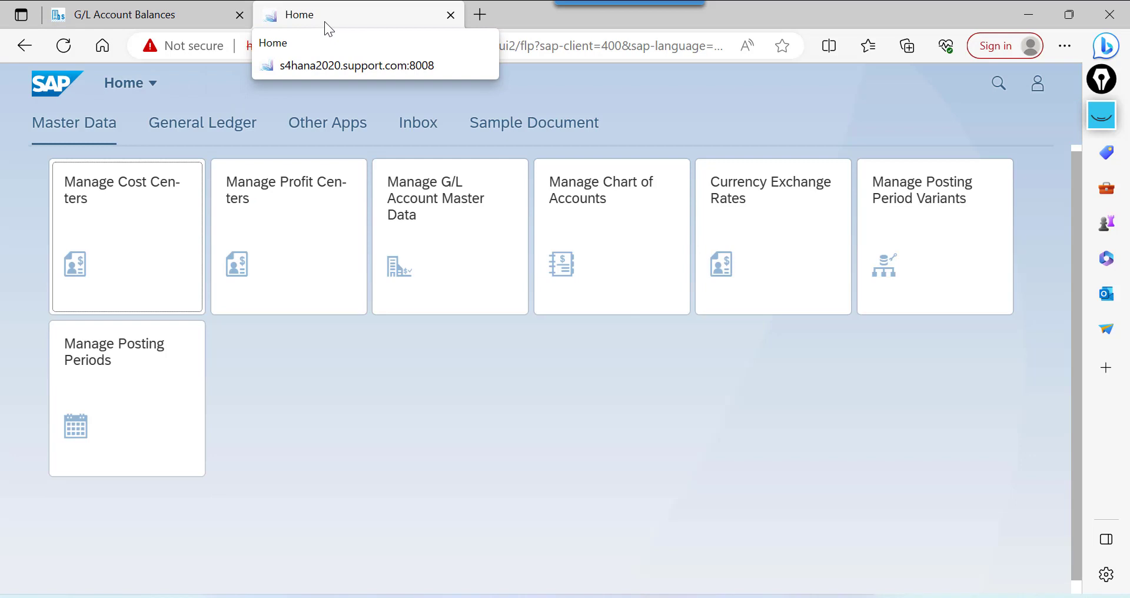
left_click(238, 124)
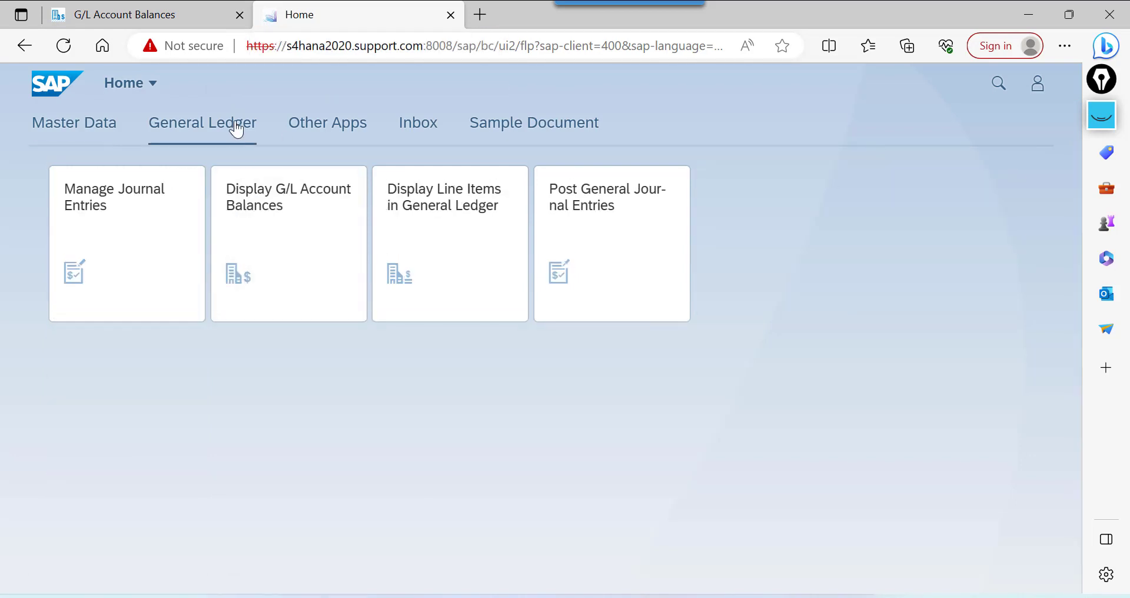
left_click(147, 235)
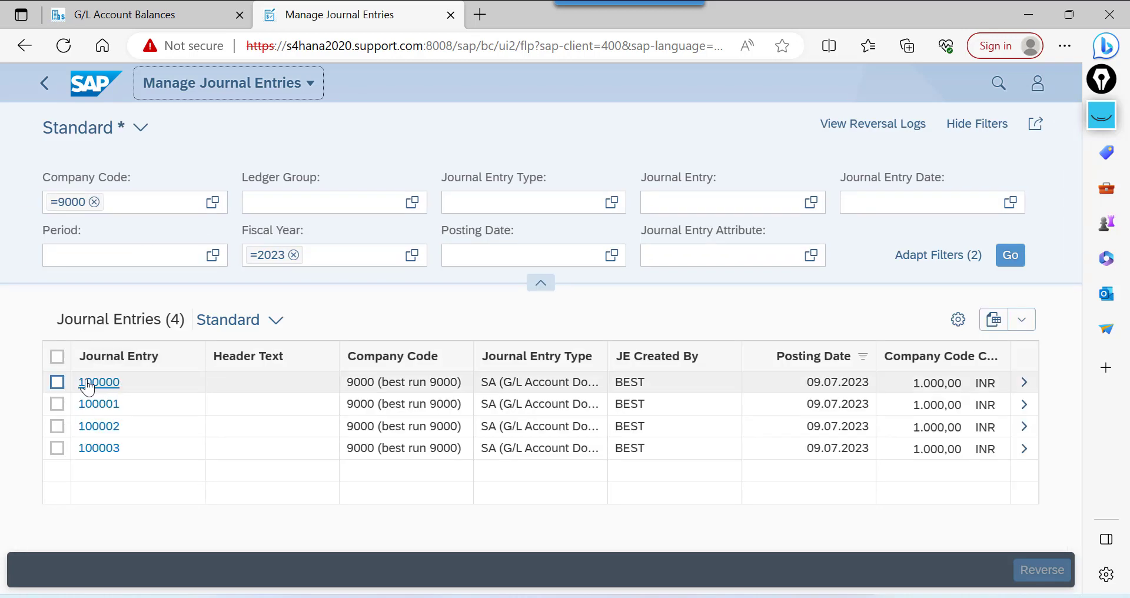
Select journal entry 100000 in the journal entries list for reversal
left_click(56, 382)
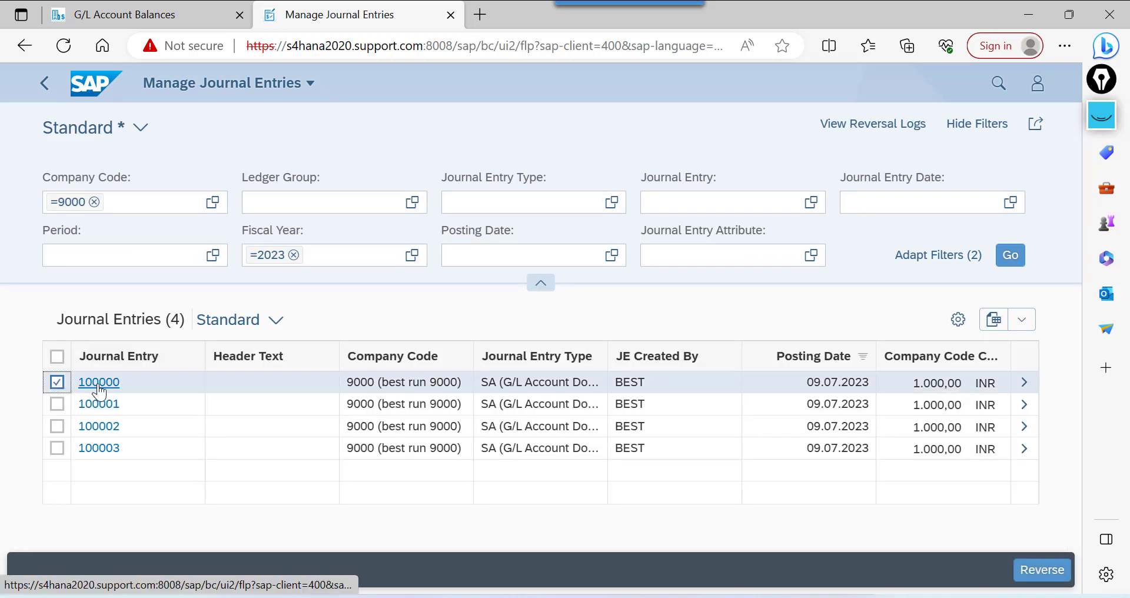
left_click(57, 382)
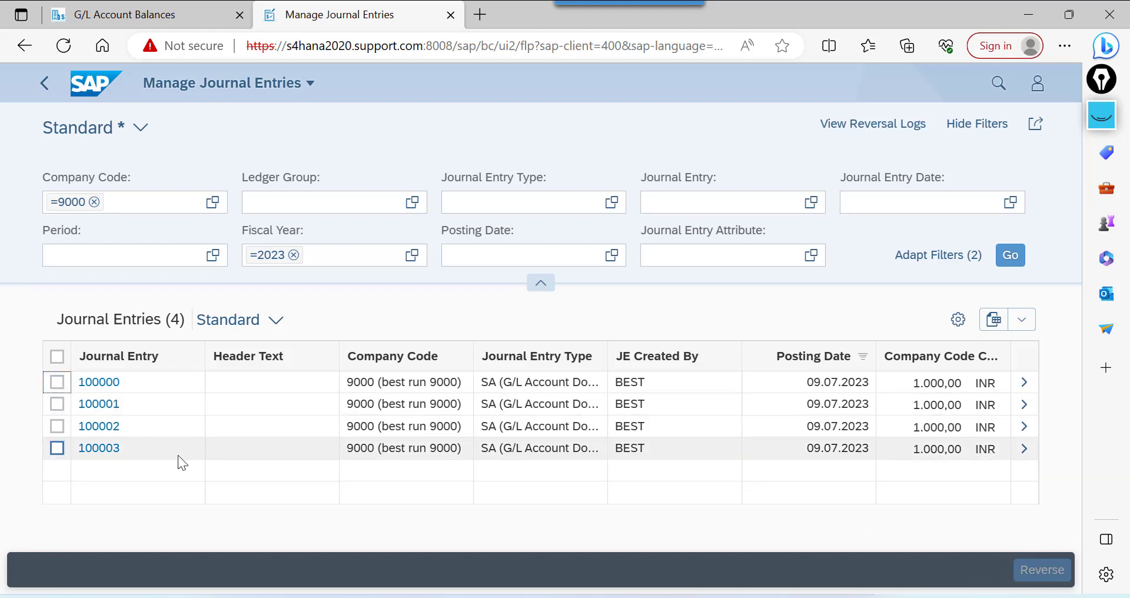
left_click(61, 381)
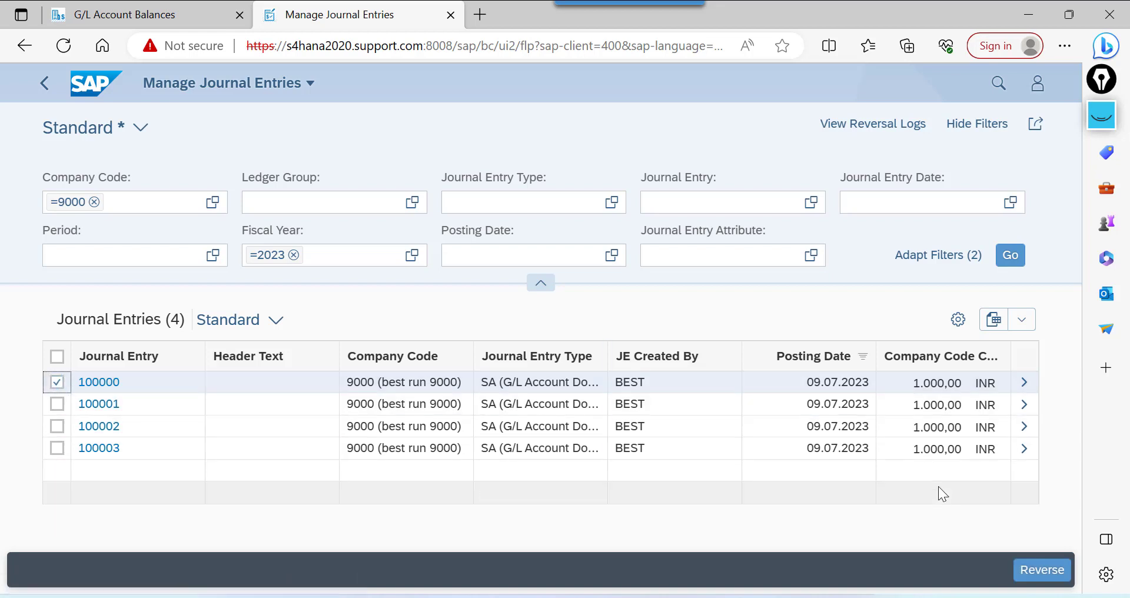
left_click(1044, 571)
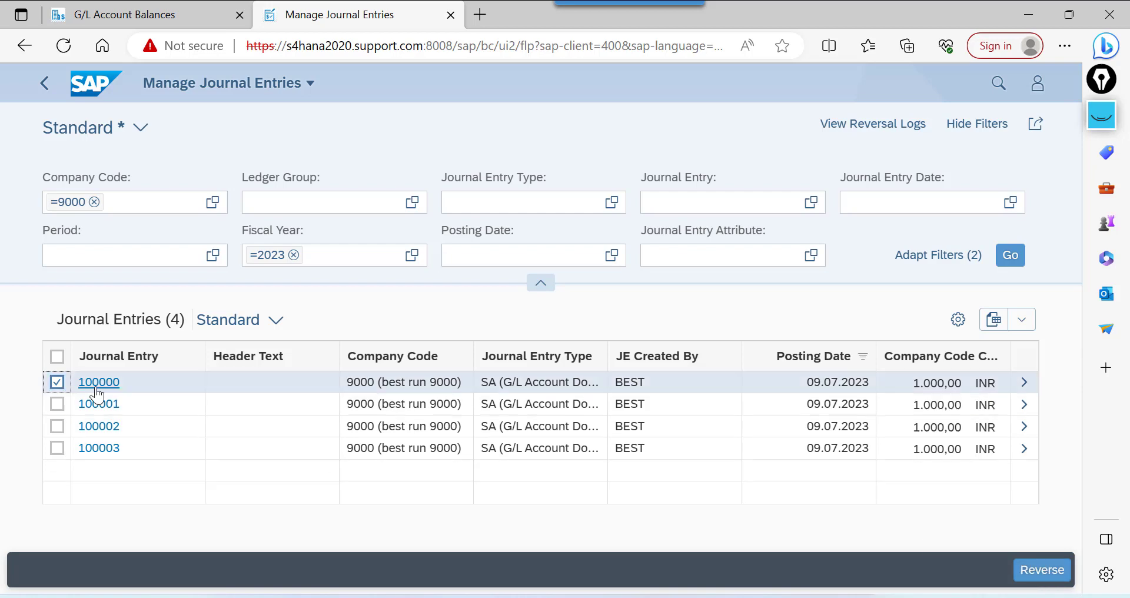
Switch to the Word notes, highlight the Single Reversal line under Reverse Document From FIORI, and return to the browser
left_click(782, 594)
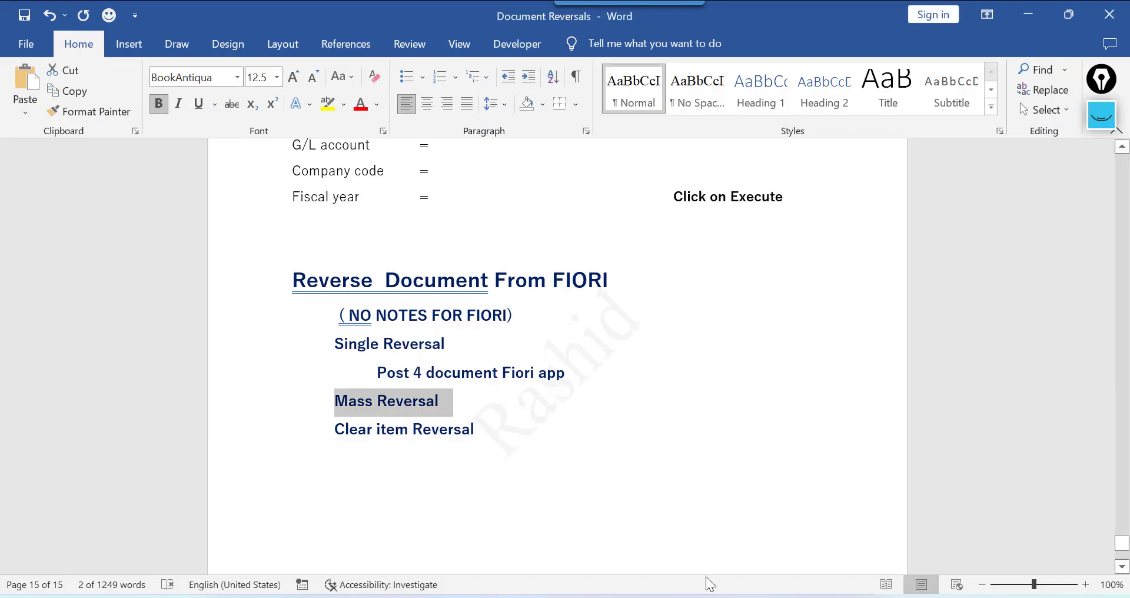
left_click_drag(336, 346, 459, 349)
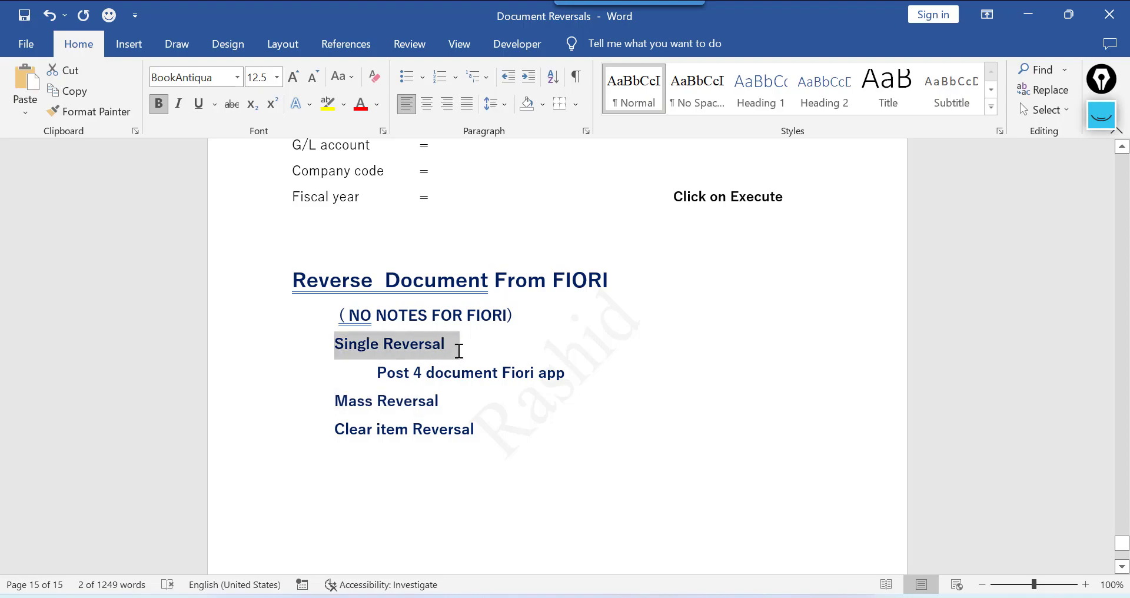
key("alt+Tab")
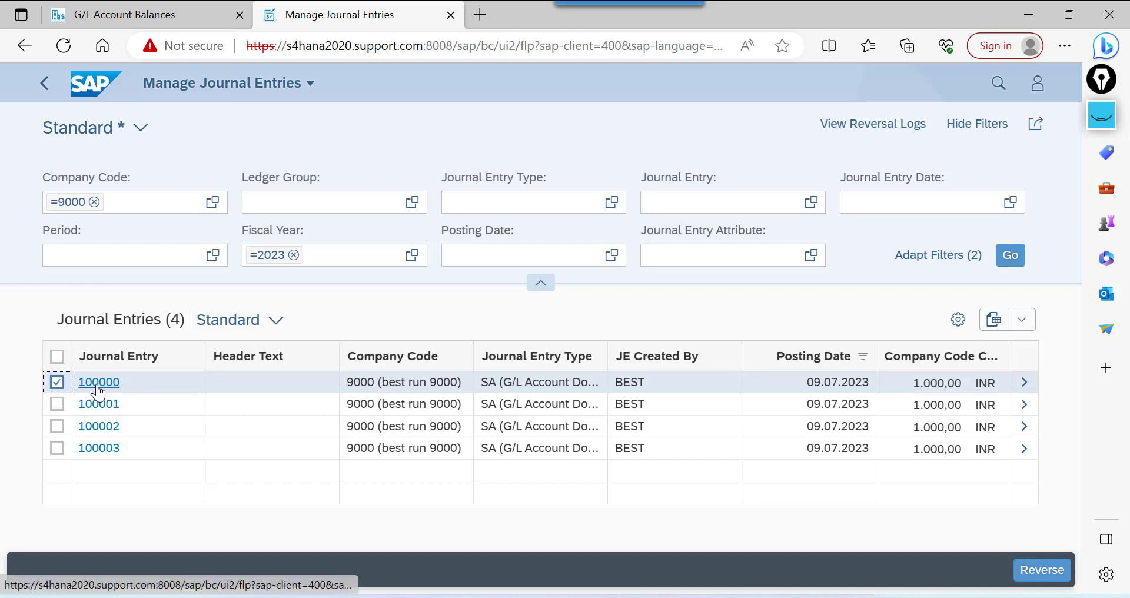
Reverse the selected journal entry 100000 with the reversal reason NO NEGATIVE, NO ALTERNATE DATE
left_click(1039, 571)
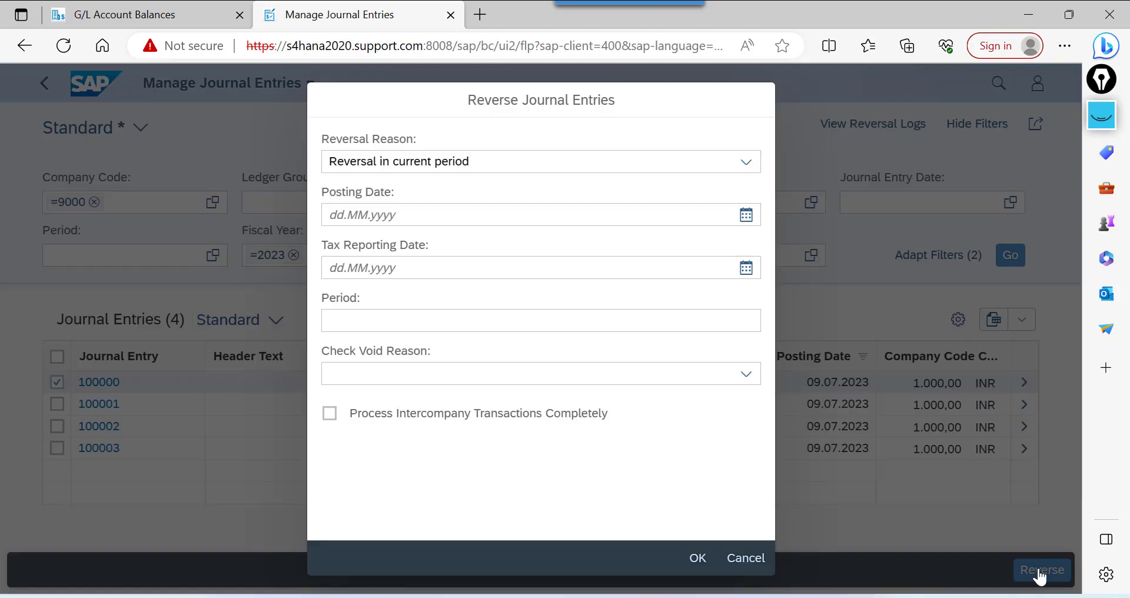
left_click(746, 168)
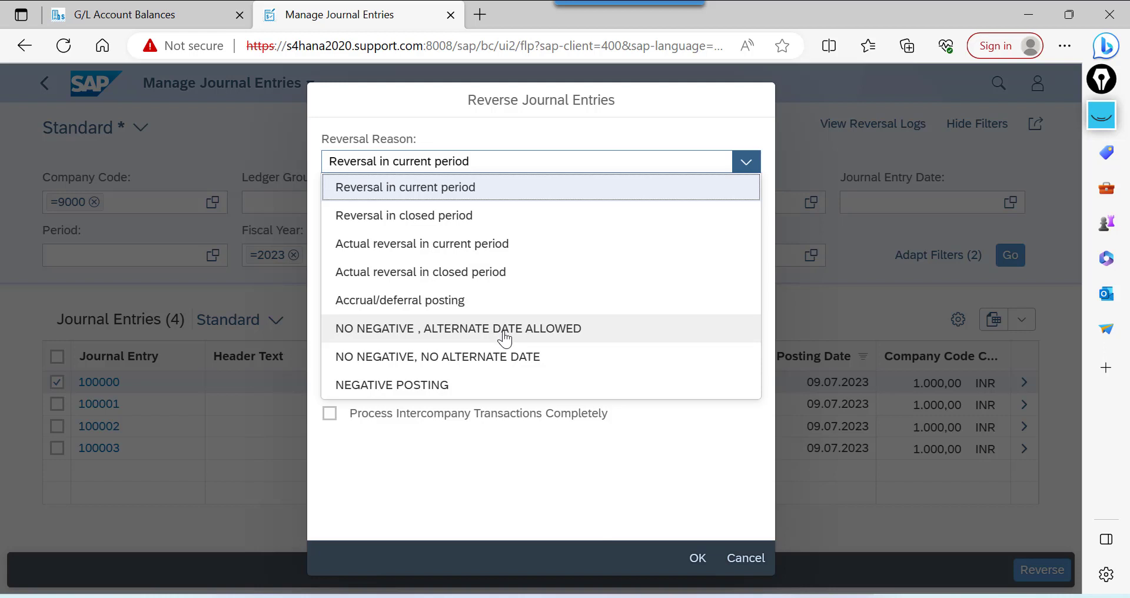
left_click(435, 370)
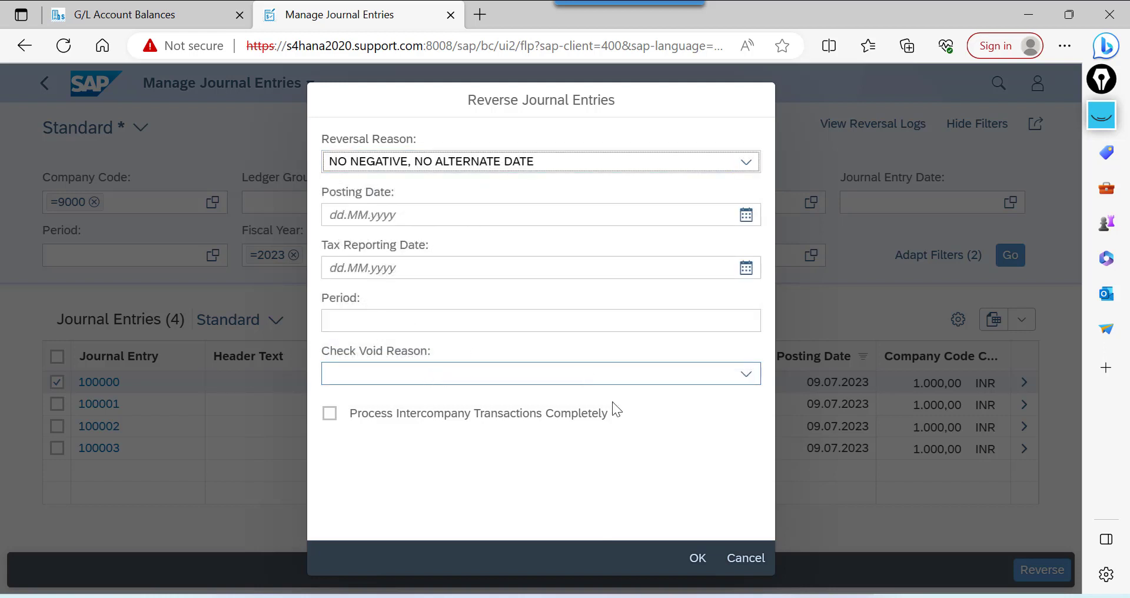
left_click(696, 557)
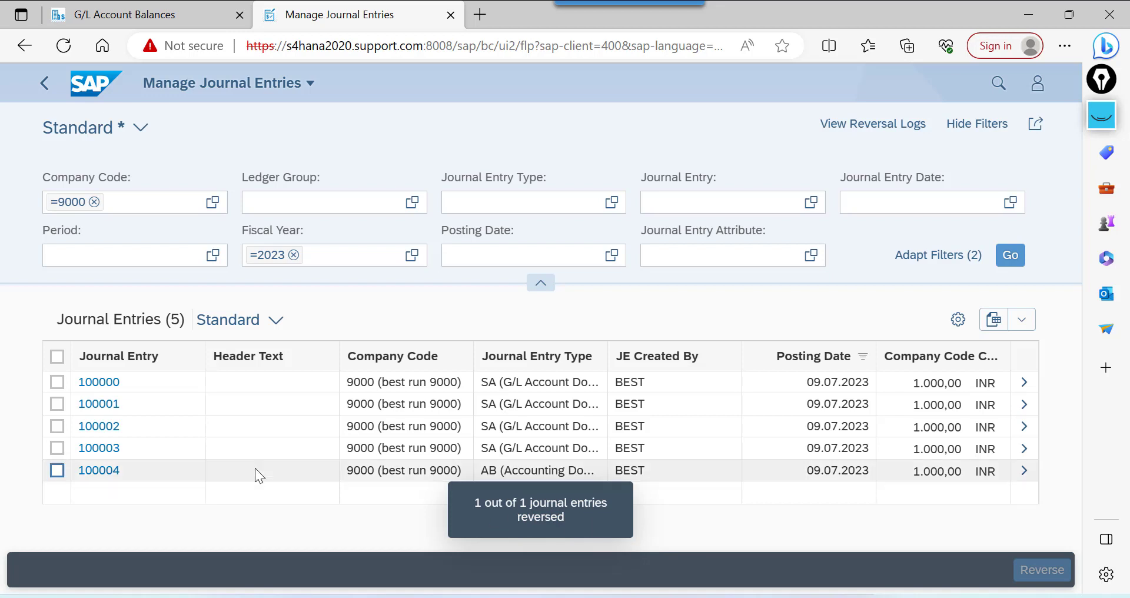
Open journal entry 100004 from the list and examine its reversal details and related documents
left_click(98, 474)
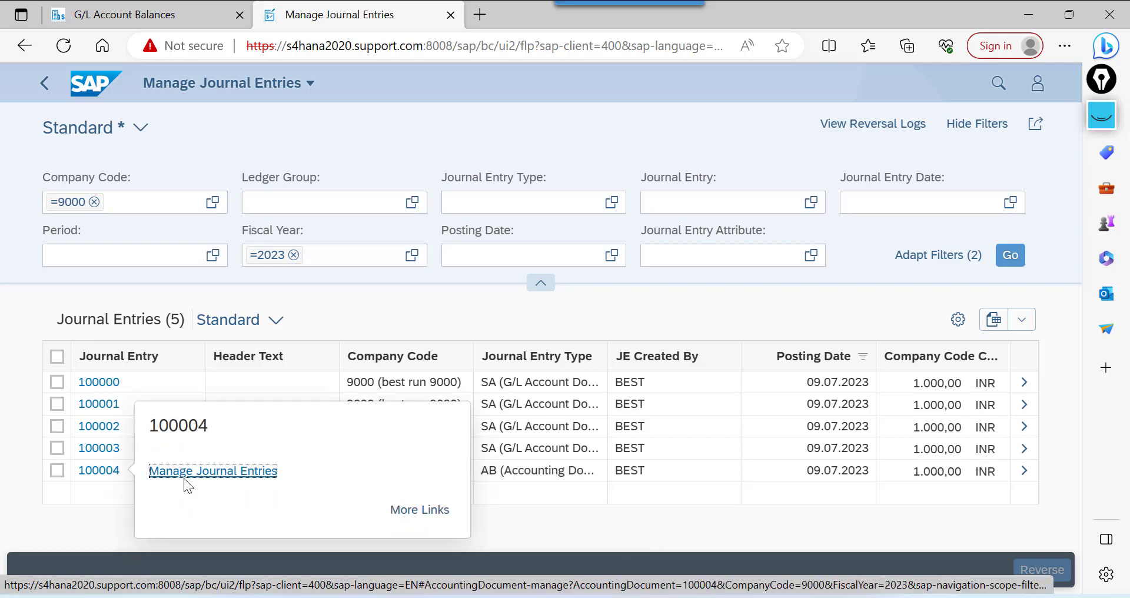
left_click(187, 478)
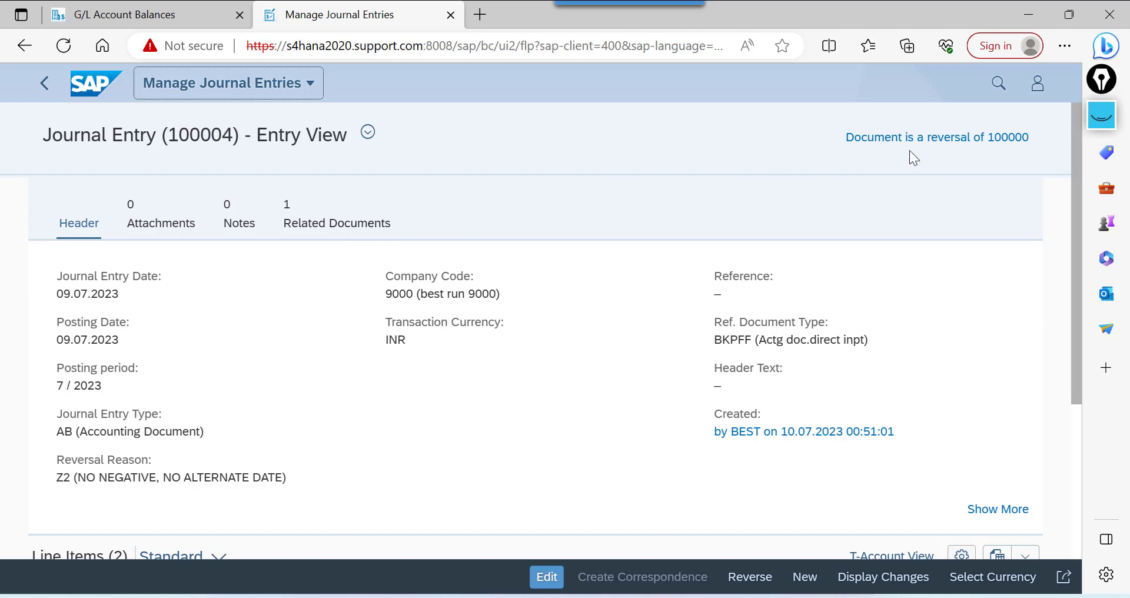
left_click(358, 231)
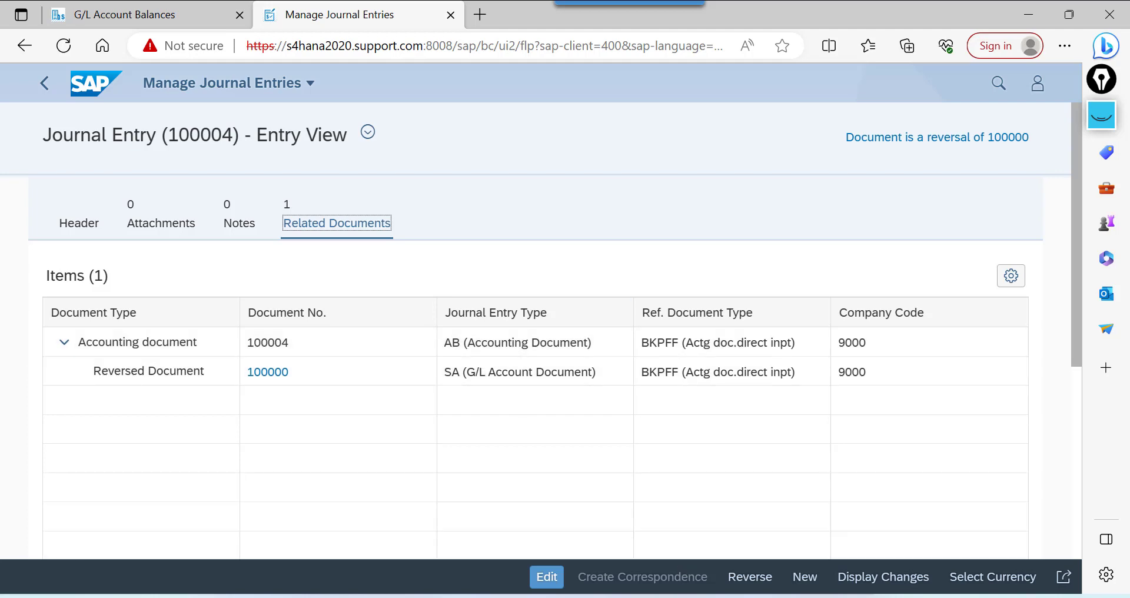
Switch to the SAP GUI window and open the document types overview with transaction /n oba7
mouse_move(682, 594)
left_click(770, 528)
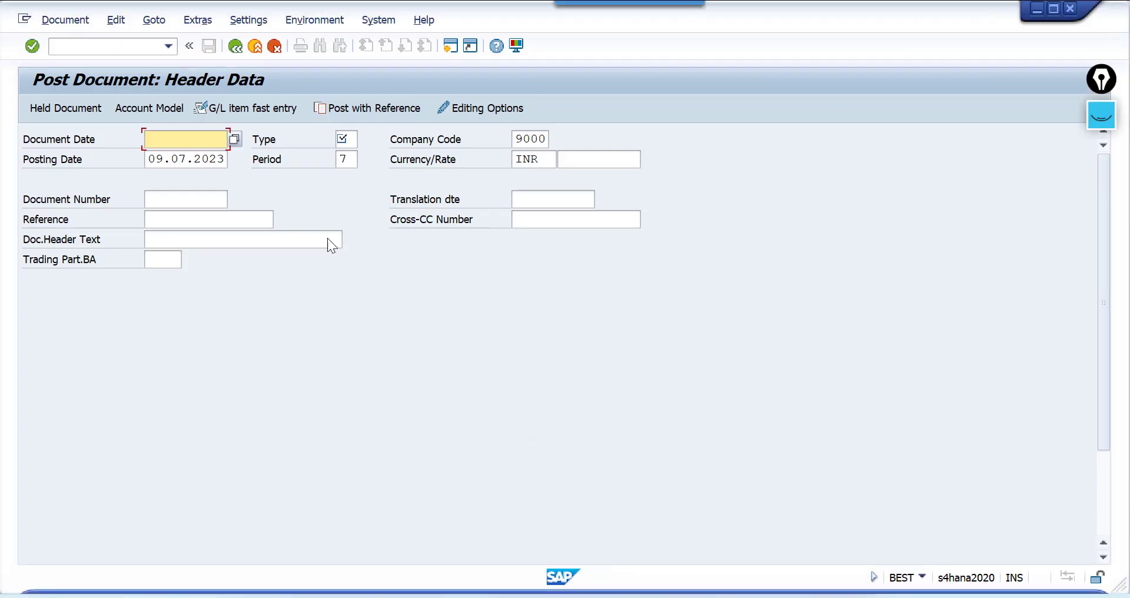
left_click(95, 51)
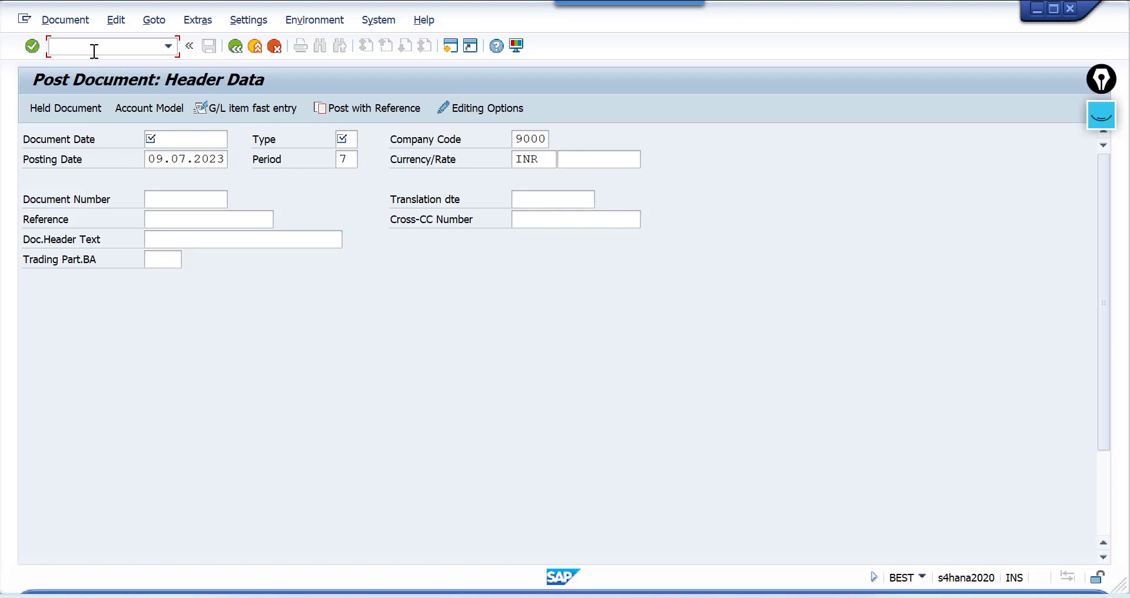
type("/n oba7")
key("Return")
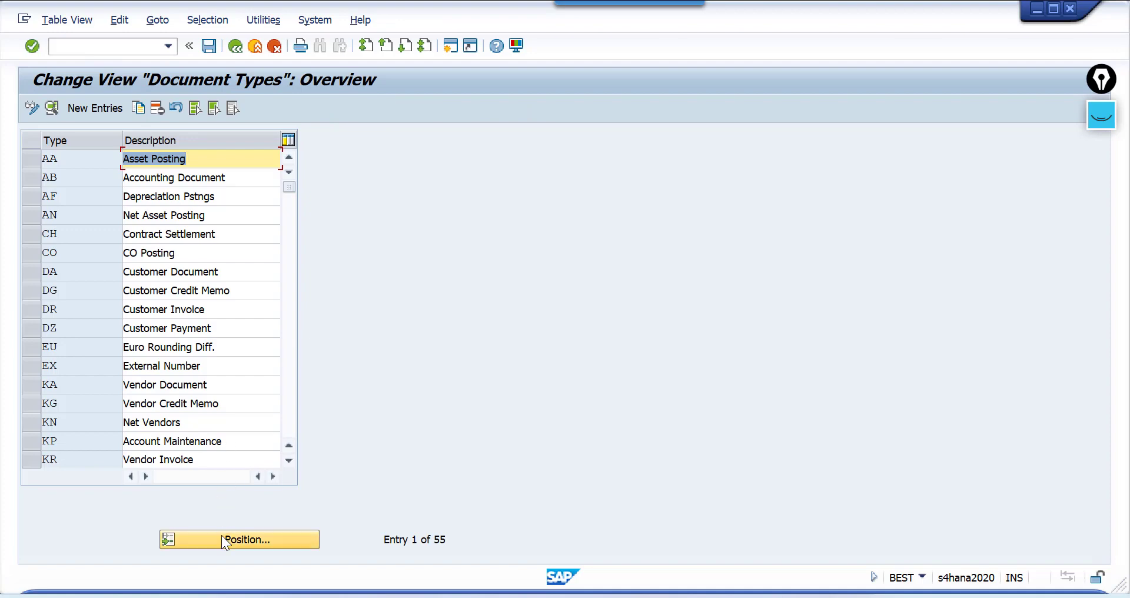
Position the document types list at SA and examine the reverse document type in its details
left_click(221, 535)
type("SA")
key("Return")
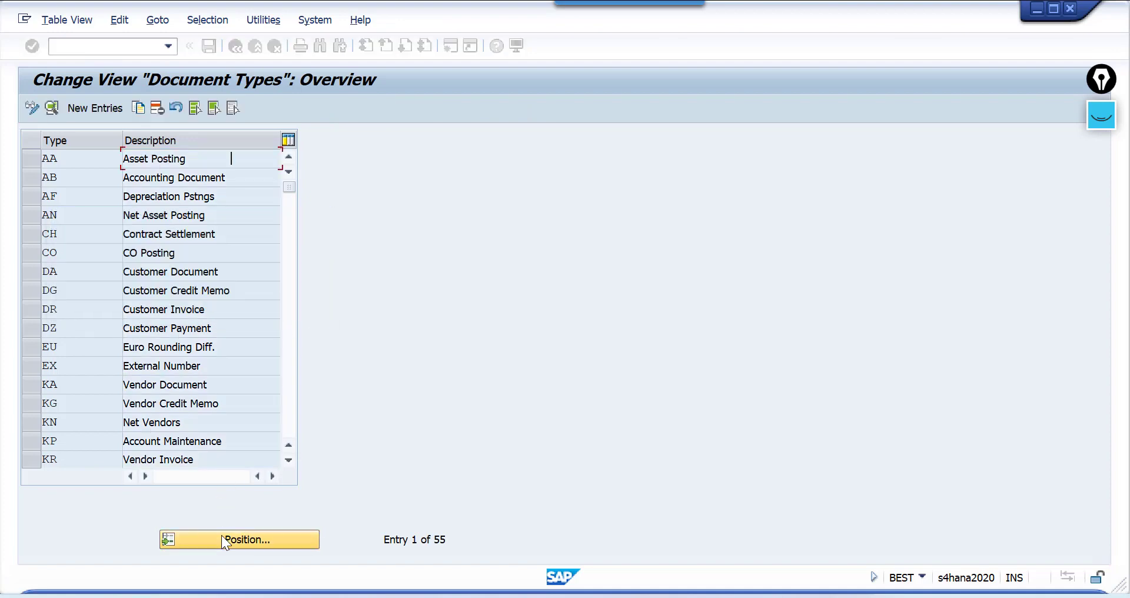
double_click(79, 161)
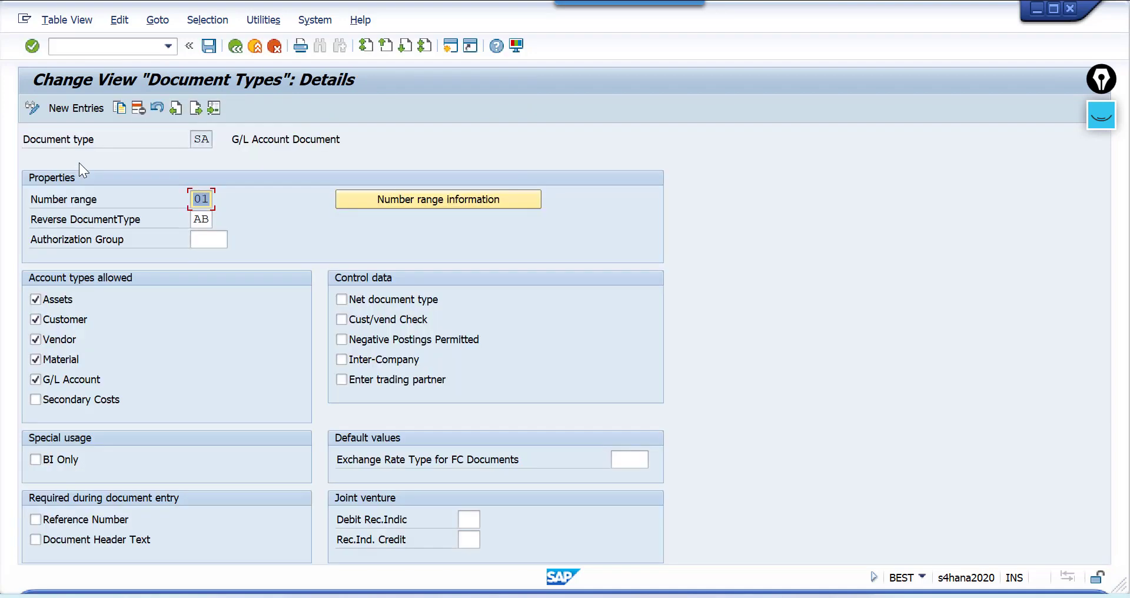
left_click(201, 218)
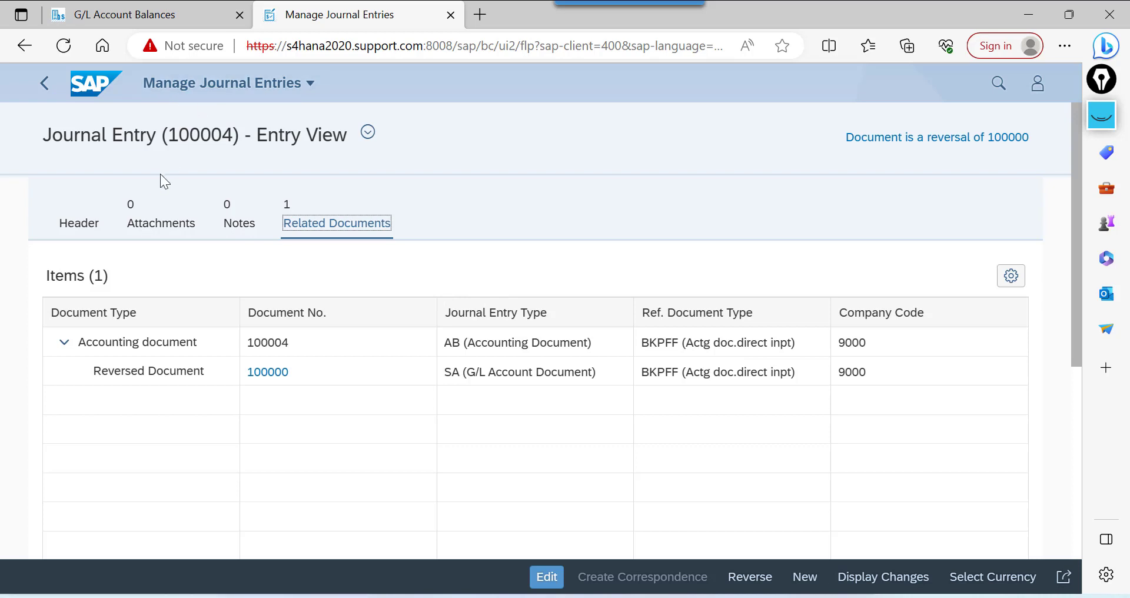
Back in the browser, reopen Manage Journal Entries from the home page and select entries 100001, 100002 and 100003
left_click(189, 88)
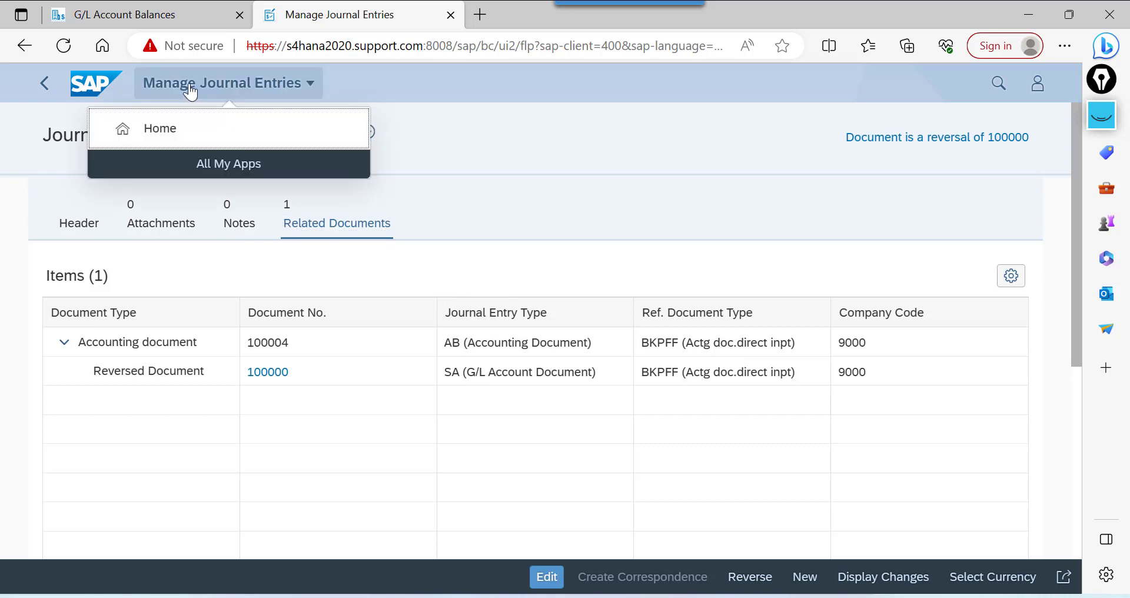
left_click(103, 79)
left_click(136, 229)
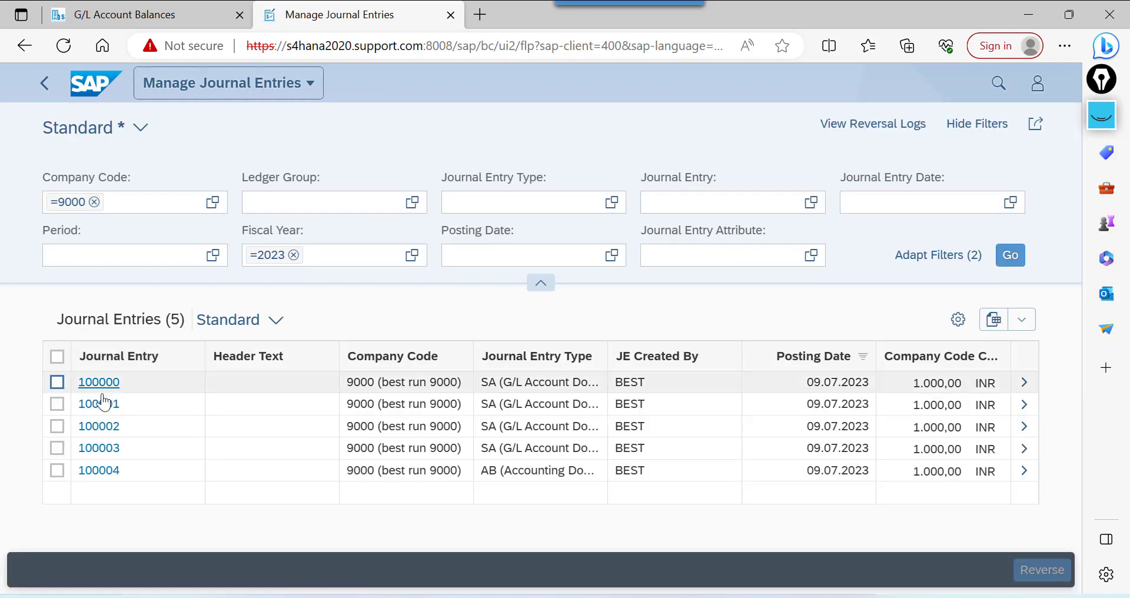
left_click(57, 404)
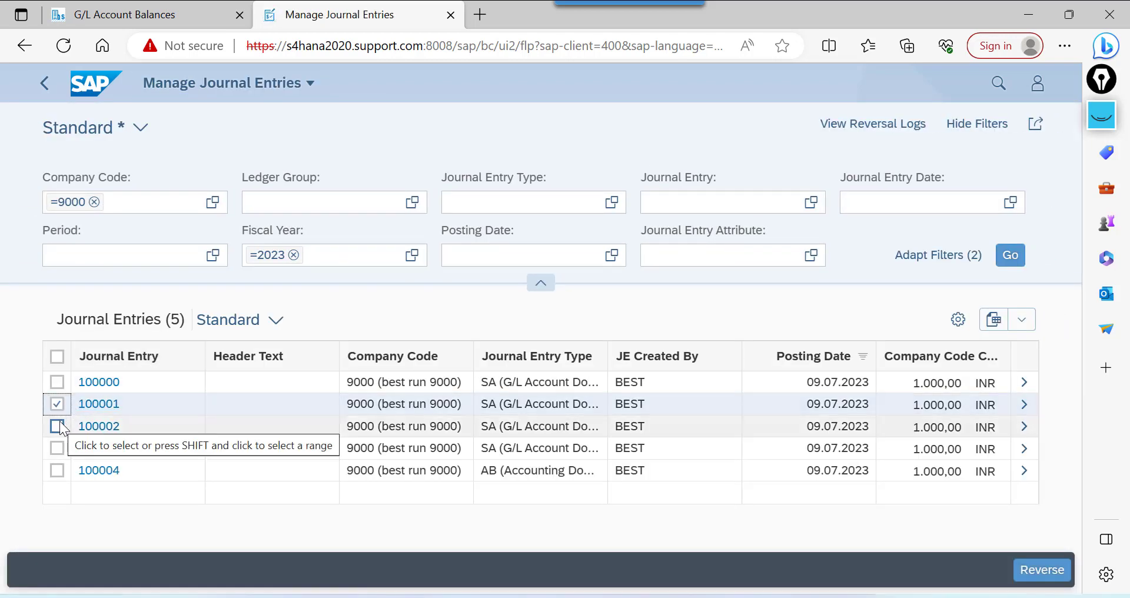
left_click(57, 426)
left_click(57, 447)
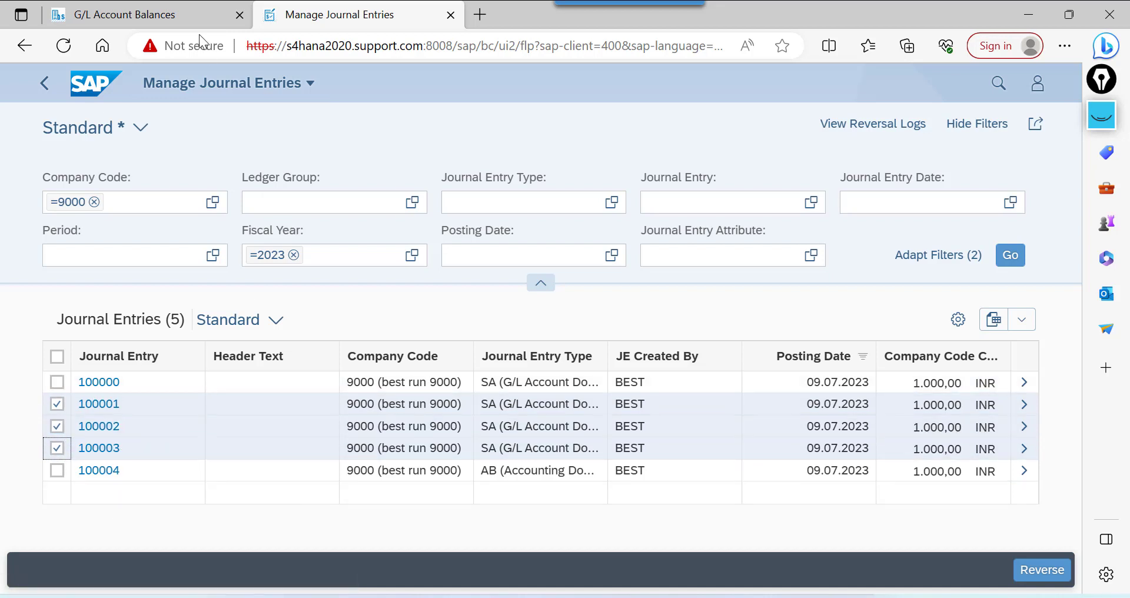
Refresh the G/L Account Balances results for account 105100 and examine the period 07.2023 debit, credit and balance
left_click(152, 18)
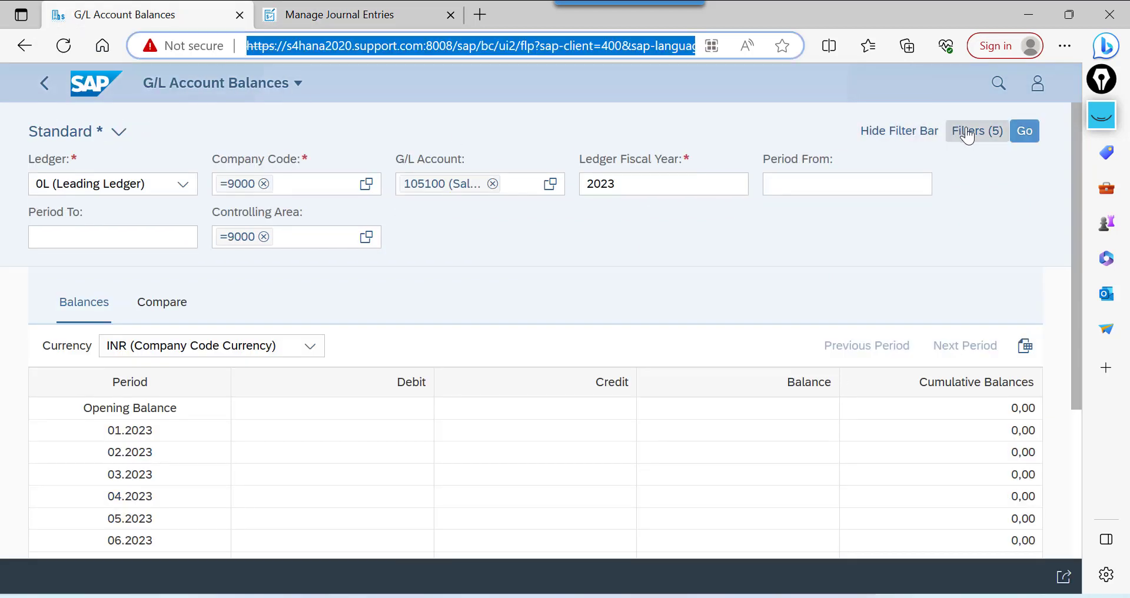
left_click(1024, 132)
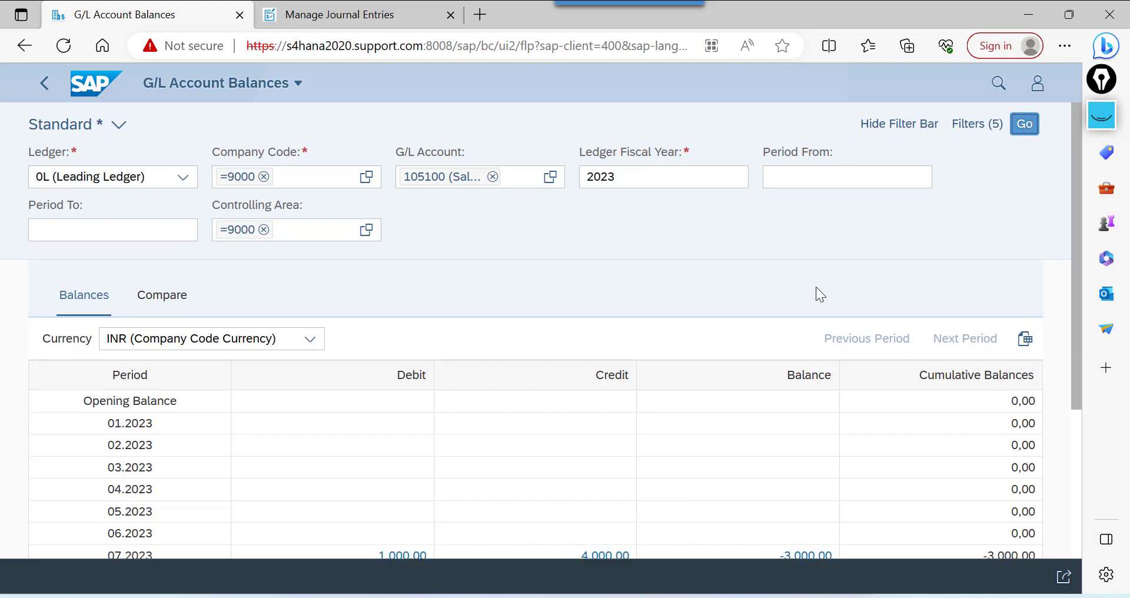
scroll(816, 287, "down", 3)
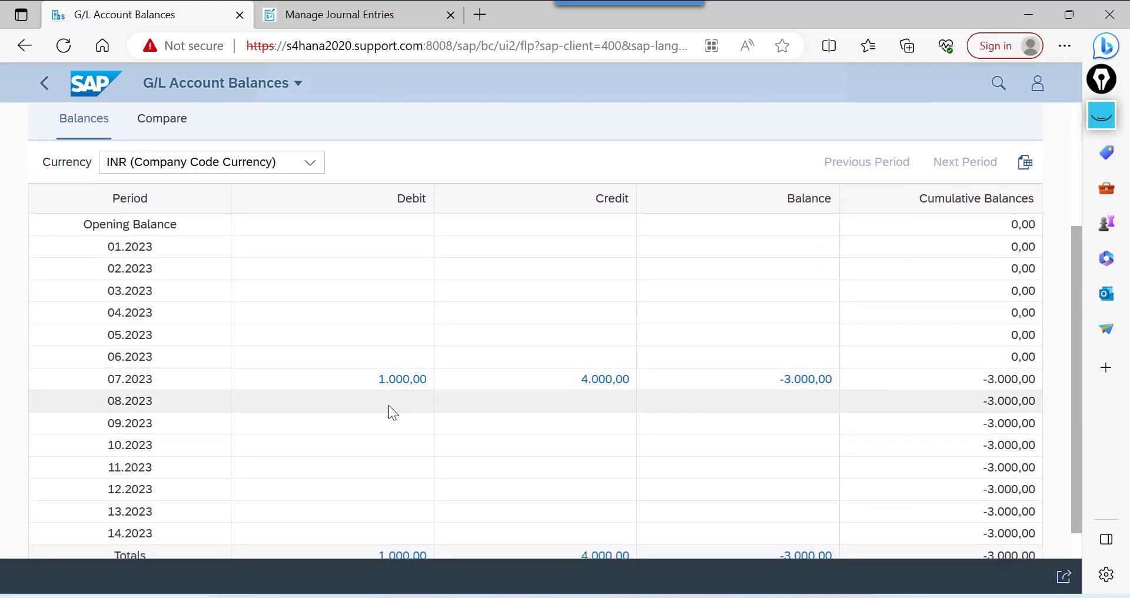
scroll(476, 316, "up", 3)
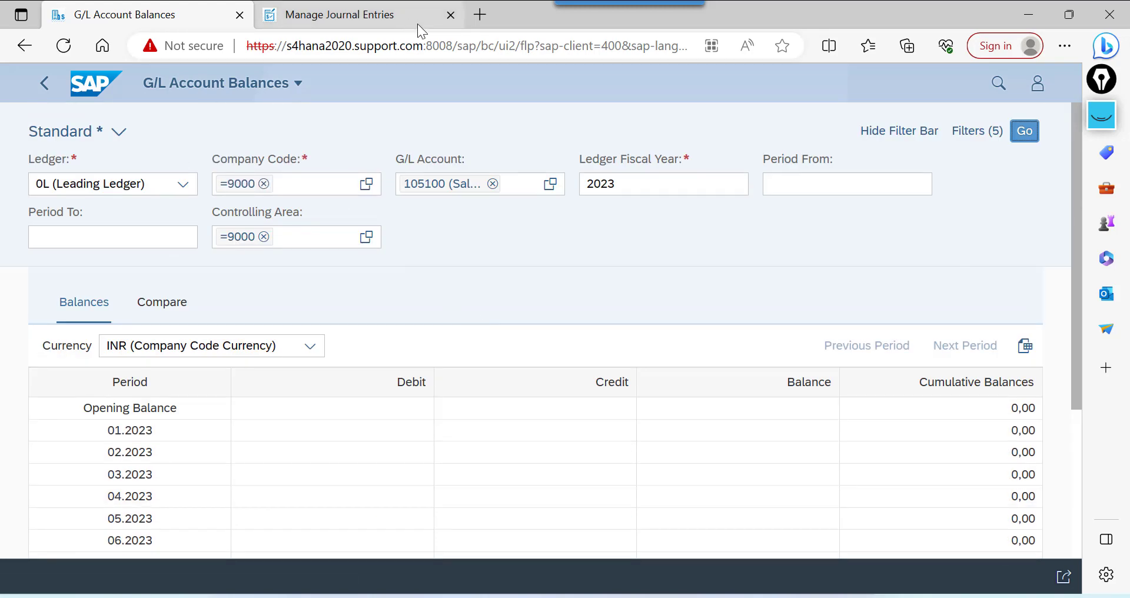
Open the G/L Account Balances address in a new browser tab and go to the home page there
left_click(471, 49)
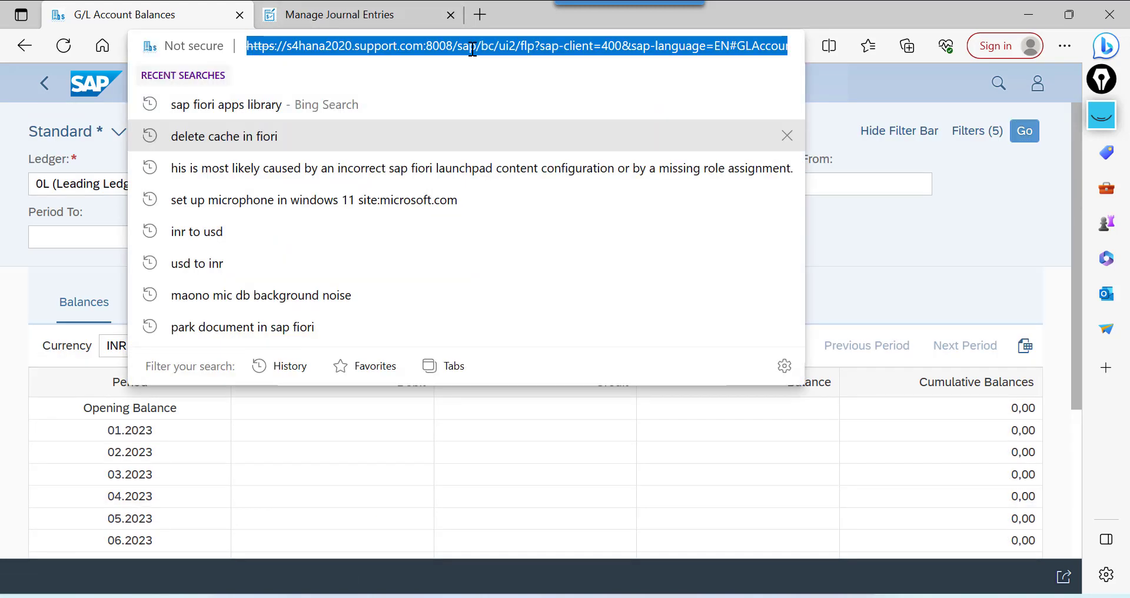
left_click(481, 16)
type("https://s4hana2020.support.com:8008/sap/bc/ui2/flp?sap-client=400&sap-language=EN#GLAccount-displayBalances")
key("Return")
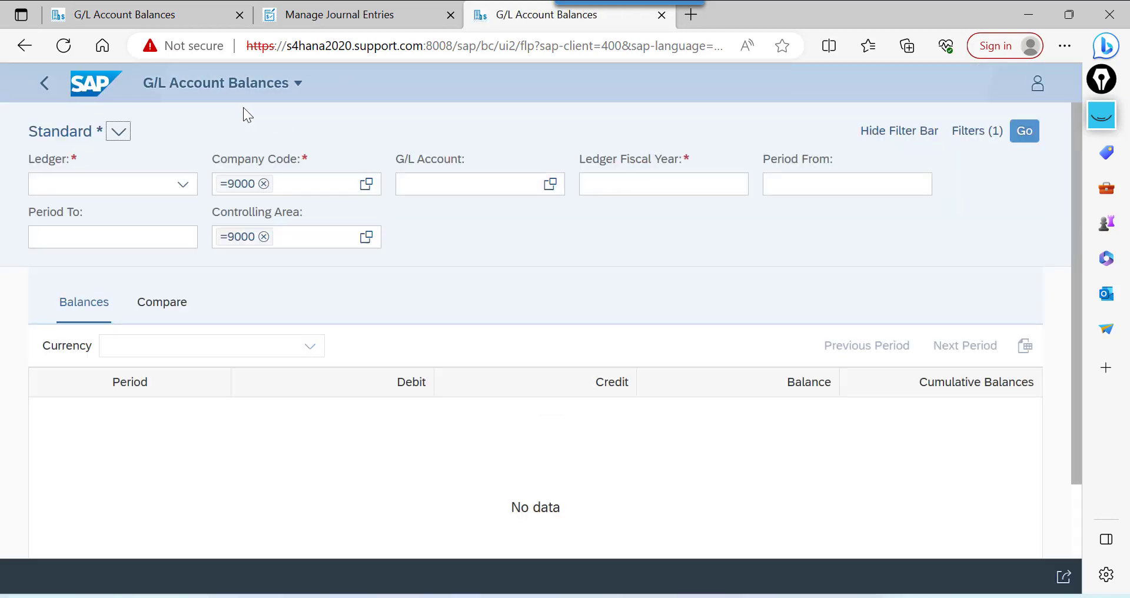
left_click(106, 83)
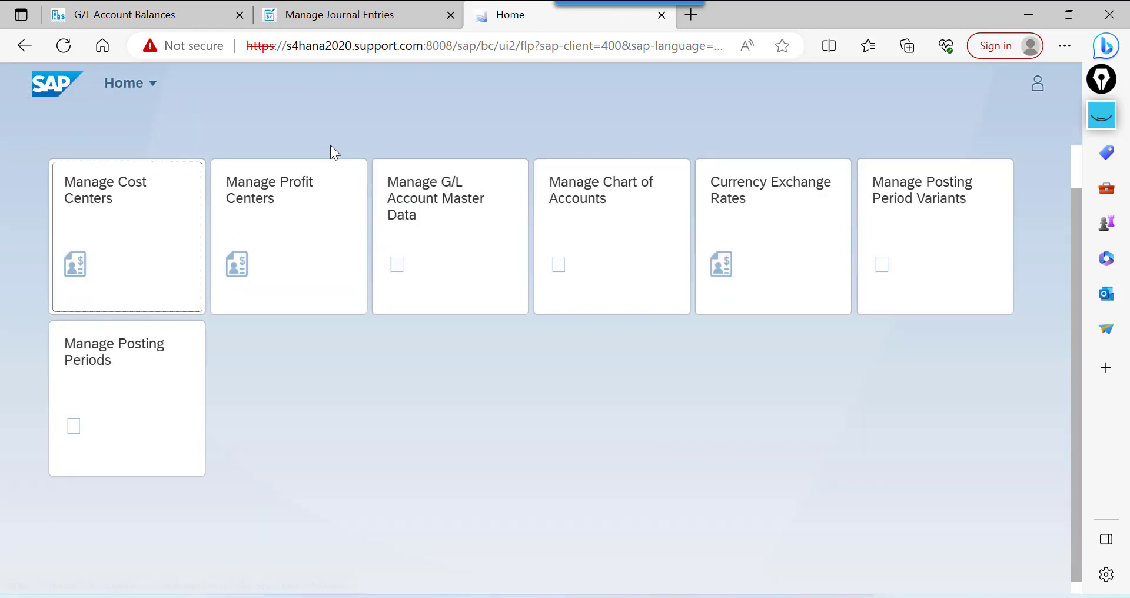
Open Display Line Items in General Ledger from the General Ledger group and examine the app ID in its About information
left_click(237, 125)
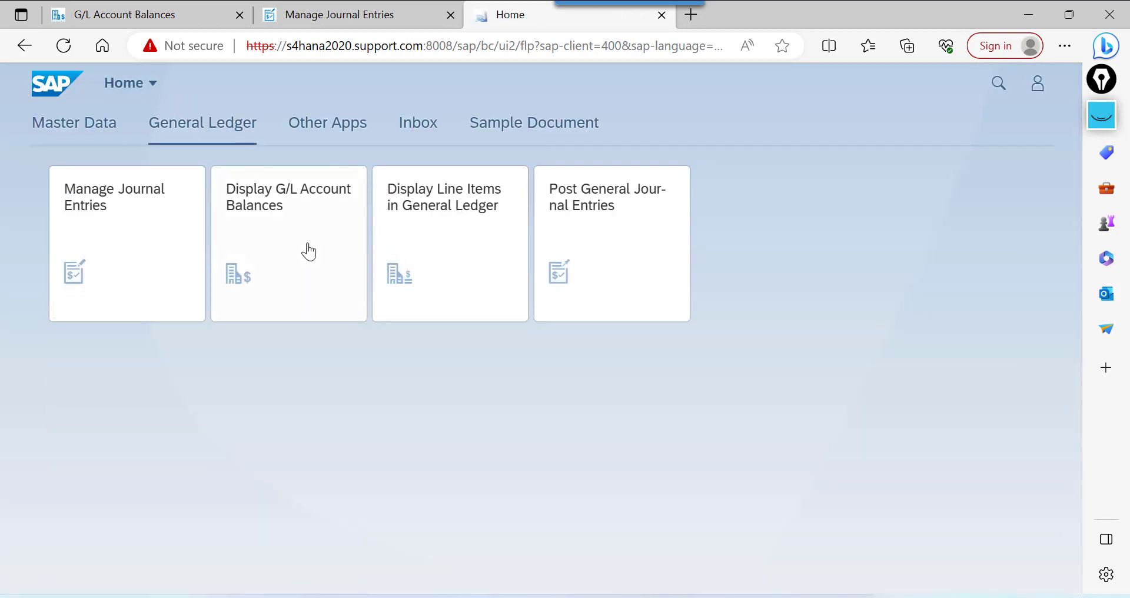
left_click(451, 243)
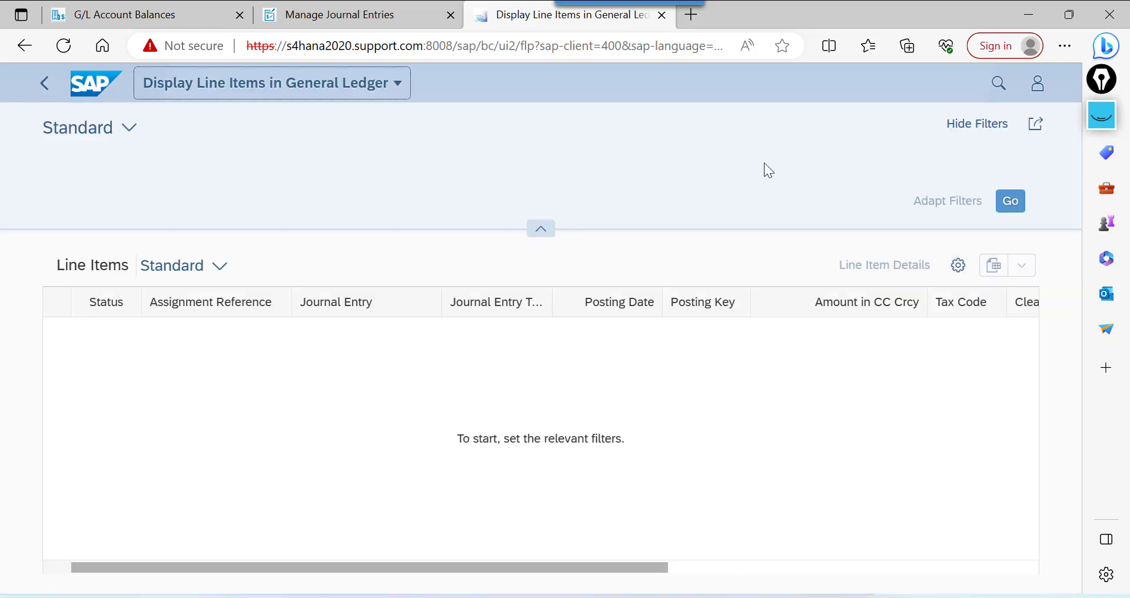
left_click(1037, 84)
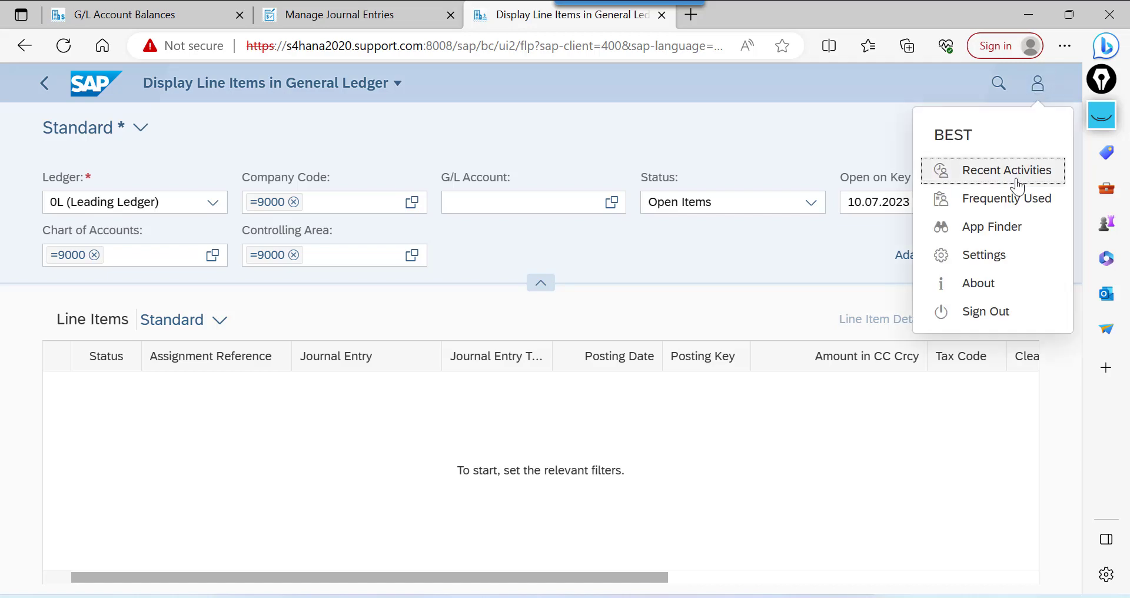
left_click(990, 283)
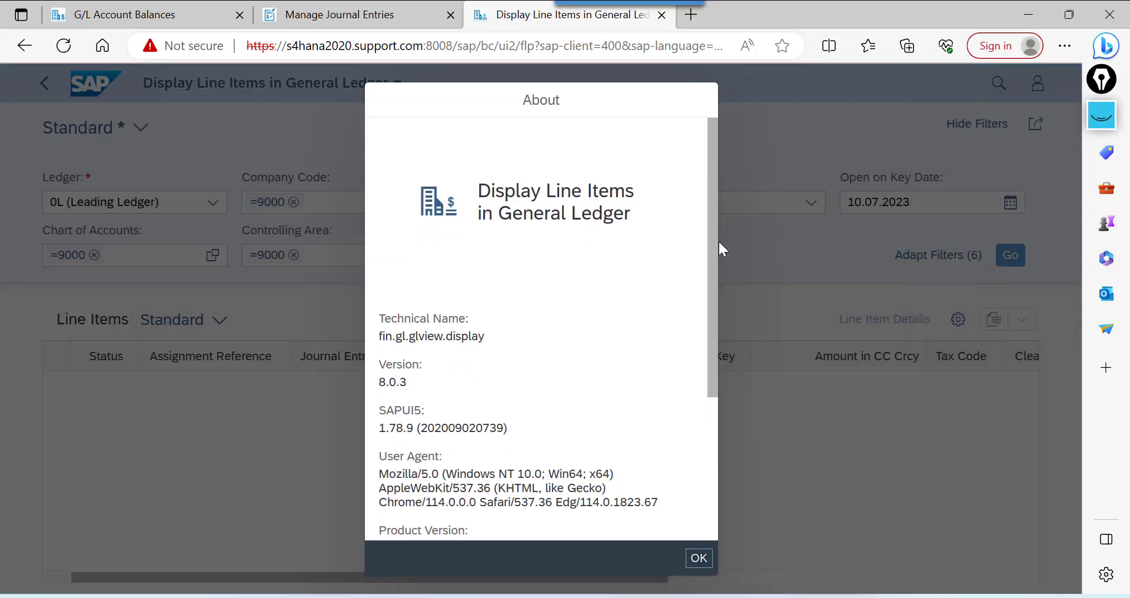
left_click_drag(711, 216, 700, 401)
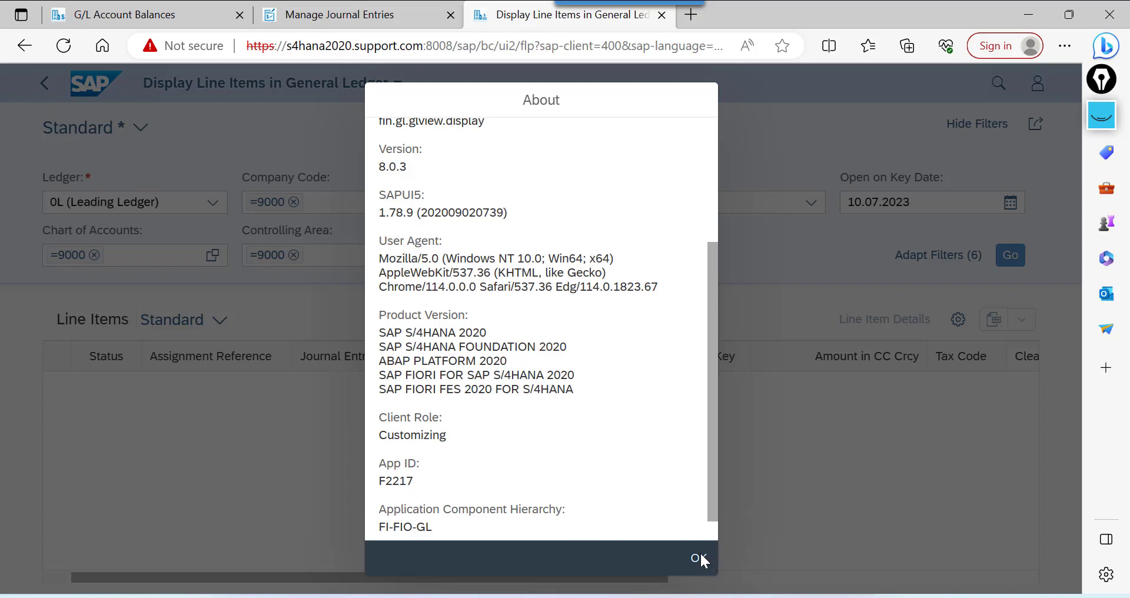
key("Escape")
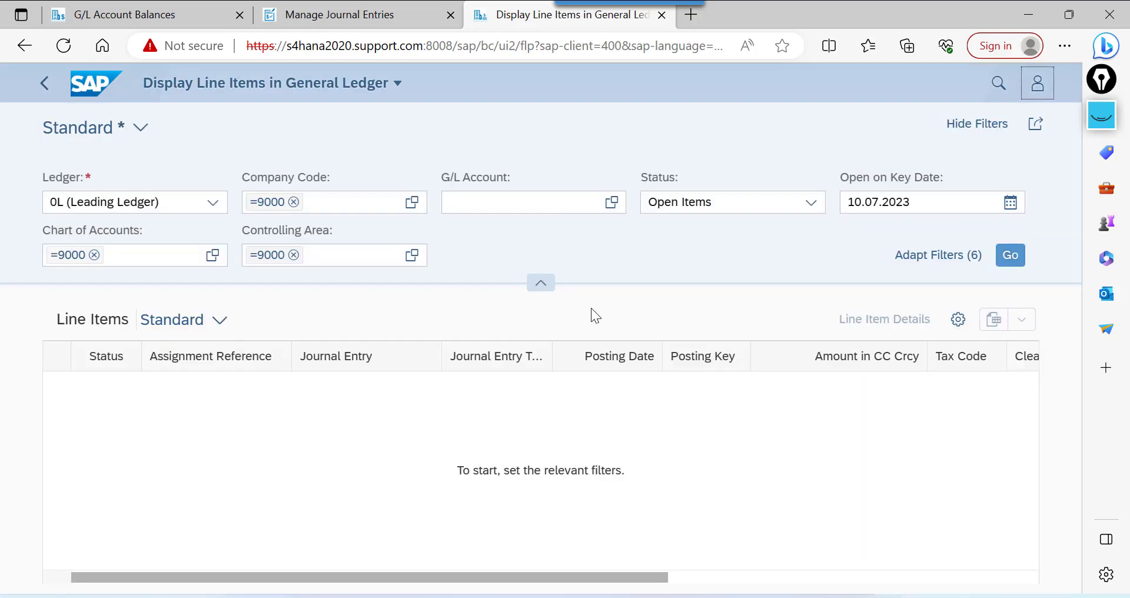
Handwrite FAGLL03 in red over the line items page with the annotation pen, then clear the drawing
key("ctrl+alt+g")
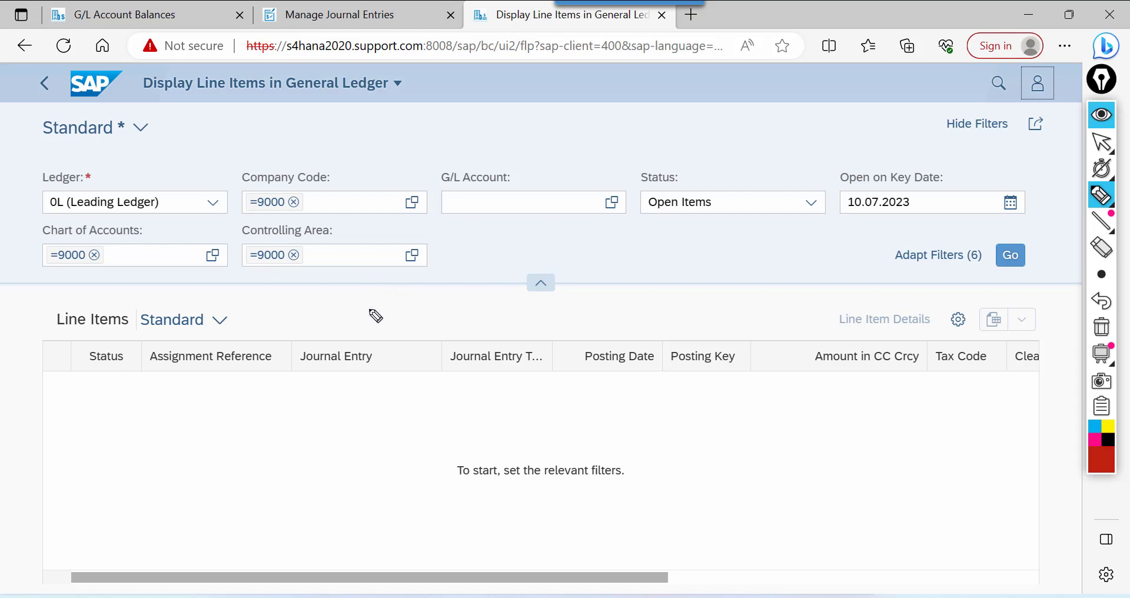
mouse_move(372, 300)
left_mouse_down()
mouse_move(345, 305)
mouse_move(359, 356)
left_mouse_up()
mouse_move(334, 347)
left_mouse_down()
mouse_move(400, 305)
mouse_move(419, 337)
left_mouse_up()
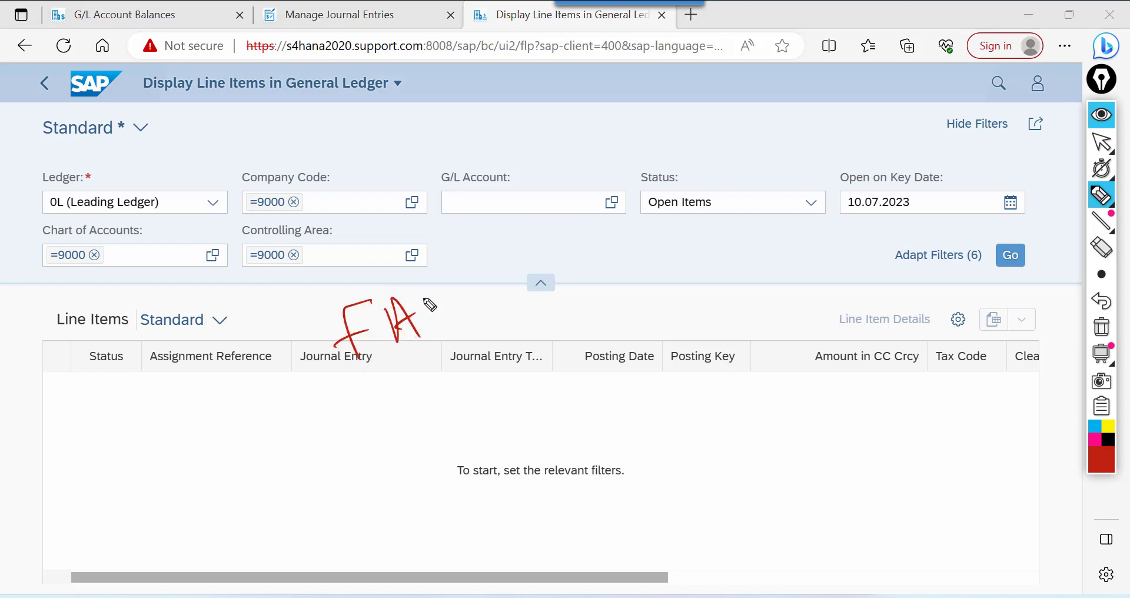
mouse_move(454, 293)
left_mouse_down()
mouse_move(443, 306)
mouse_move(461, 312)
left_mouse_up()
mouse_move(463, 273)
left_mouse_down()
mouse_move(465, 305)
mouse_move(497, 294)
left_mouse_up()
left_click_drag(513, 254, 542, 282)
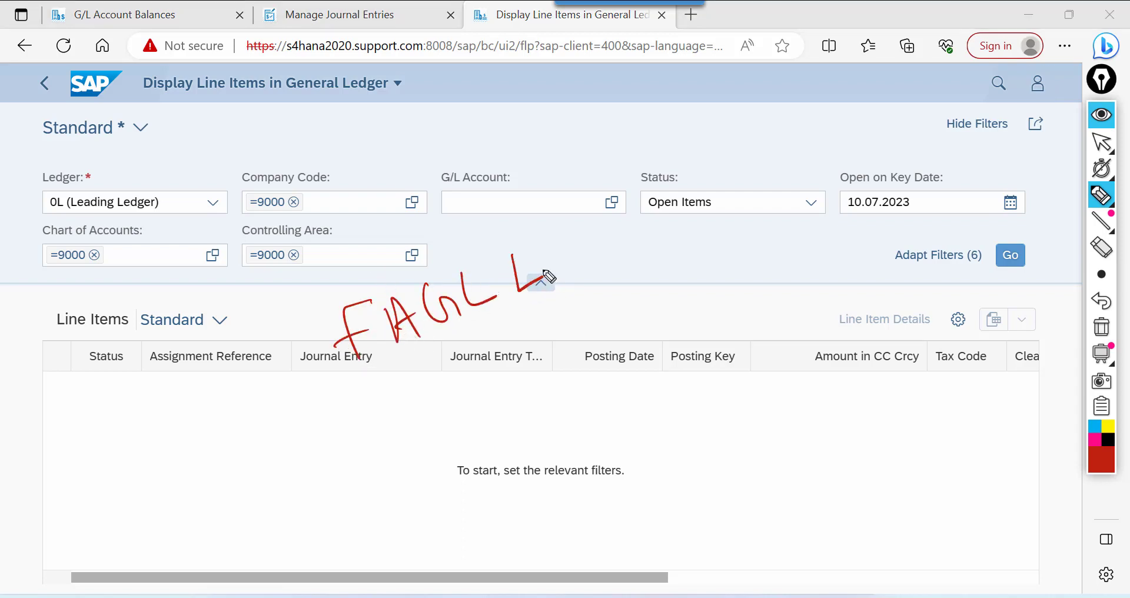
mouse_move(562, 240)
left_mouse_down()
mouse_move(550, 274)
mouse_move(564, 243)
mouse_move(579, 241)
mouse_move(587, 271)
left_mouse_up()
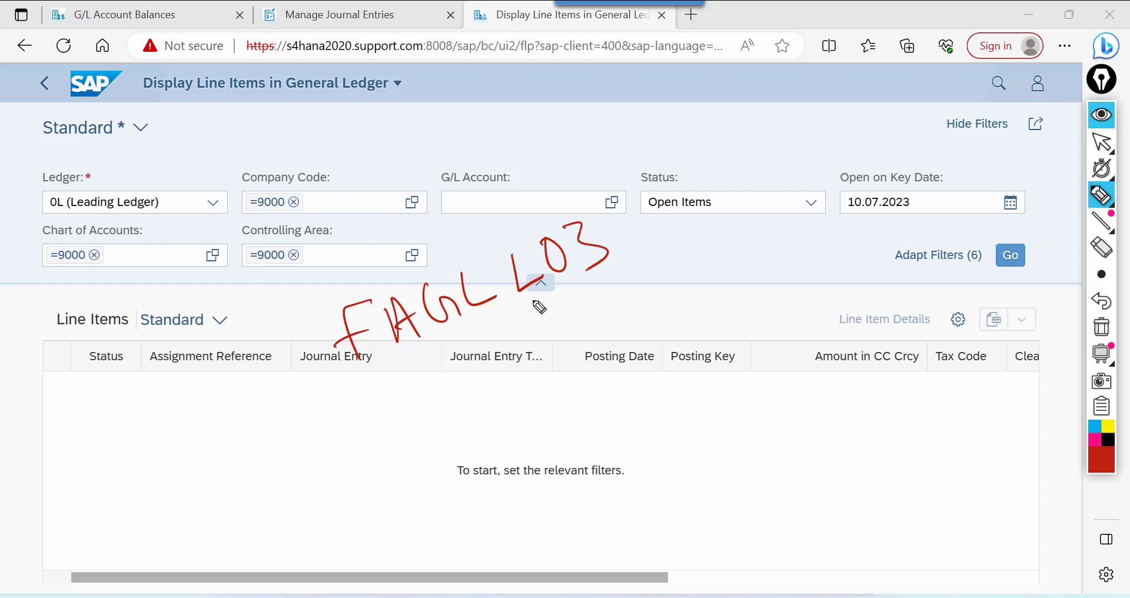
left_click_drag(538, 314, 543, 293)
key("Escape")
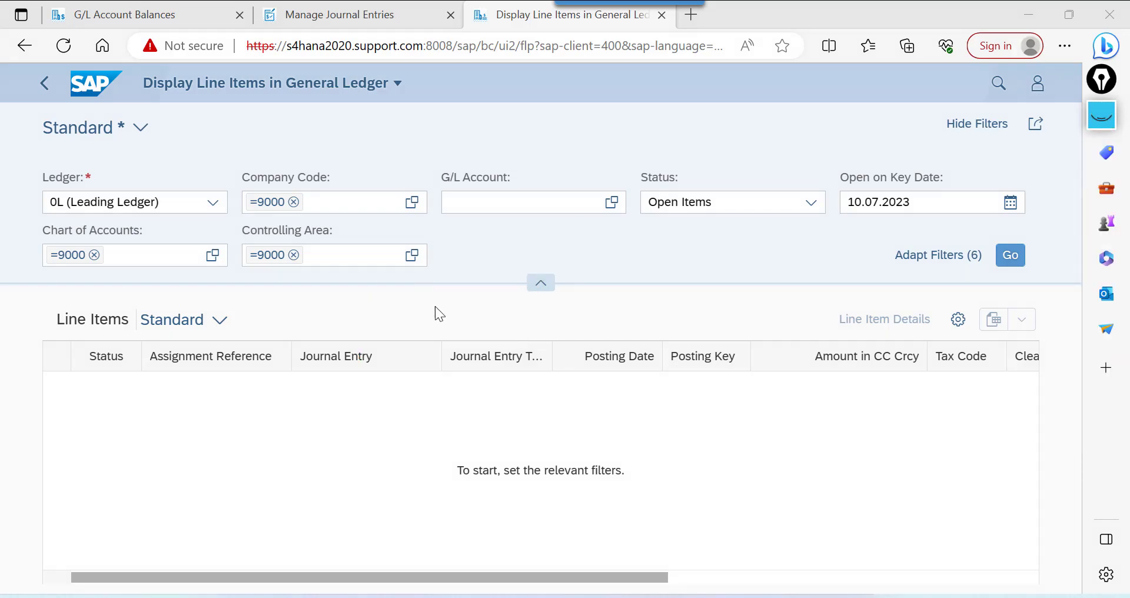
List the open items of G/L account 105100, expand them to the journal entries and examine the available item statuses
left_click(502, 199)
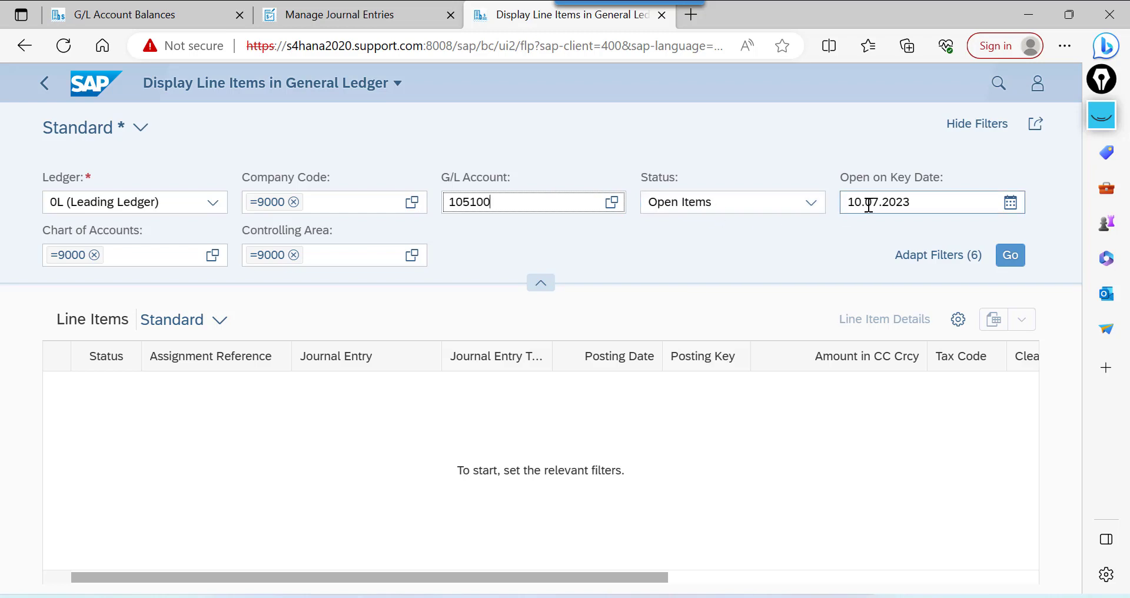
left_click(1010, 255)
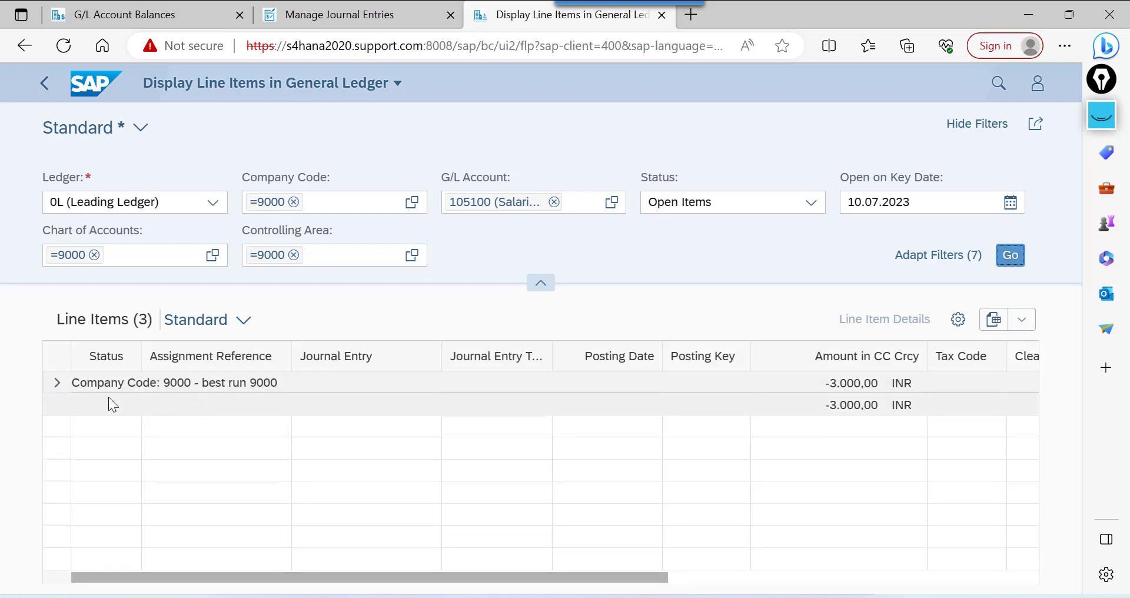
left_click(57, 383)
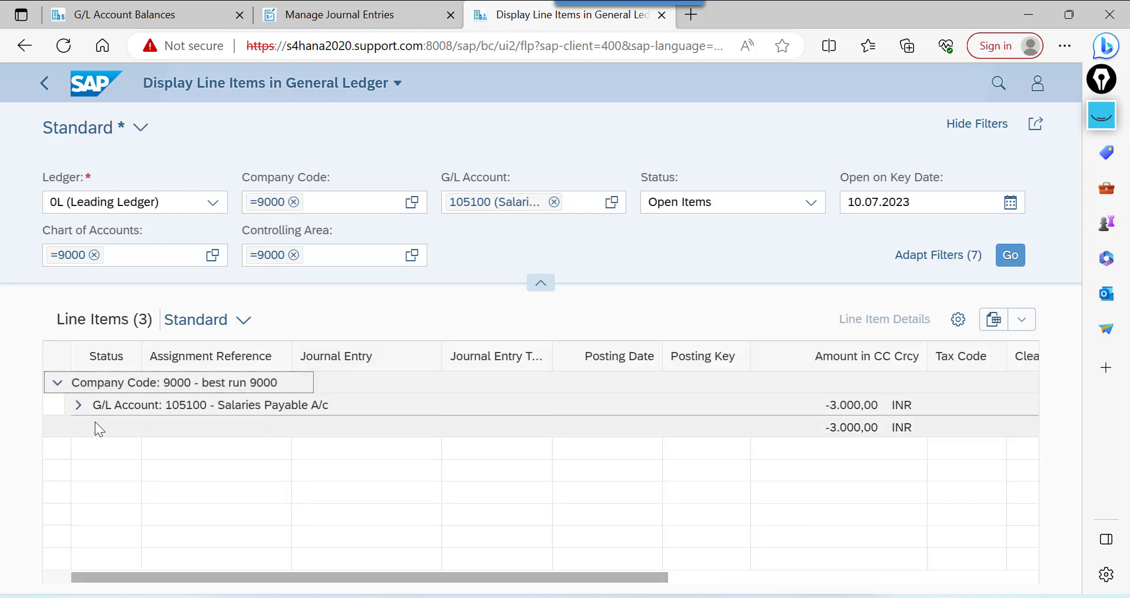
left_click(77, 409)
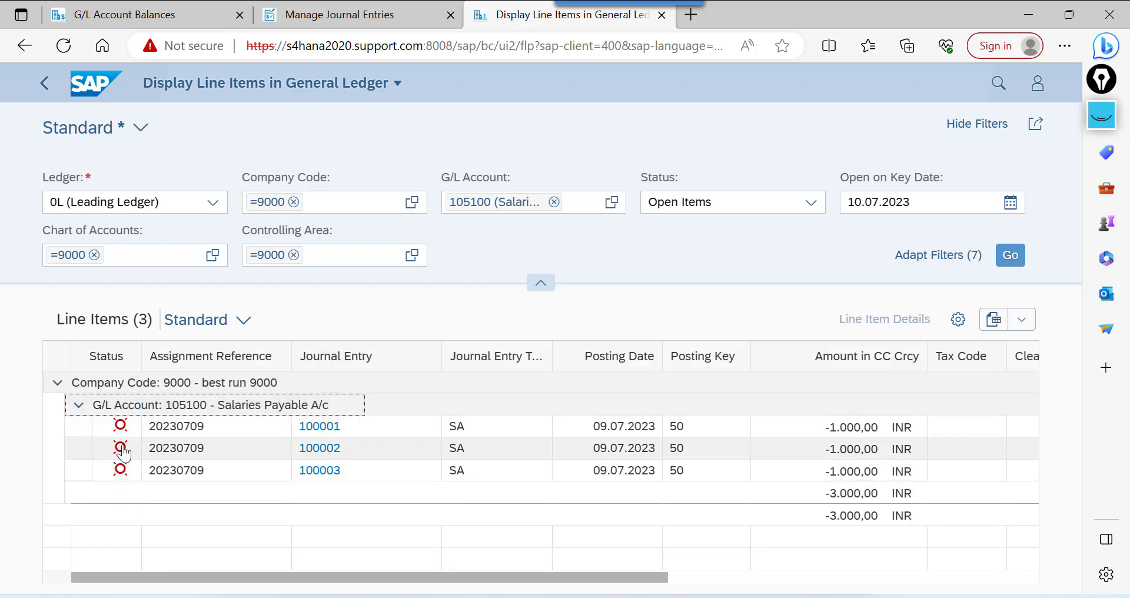
left_click(807, 210)
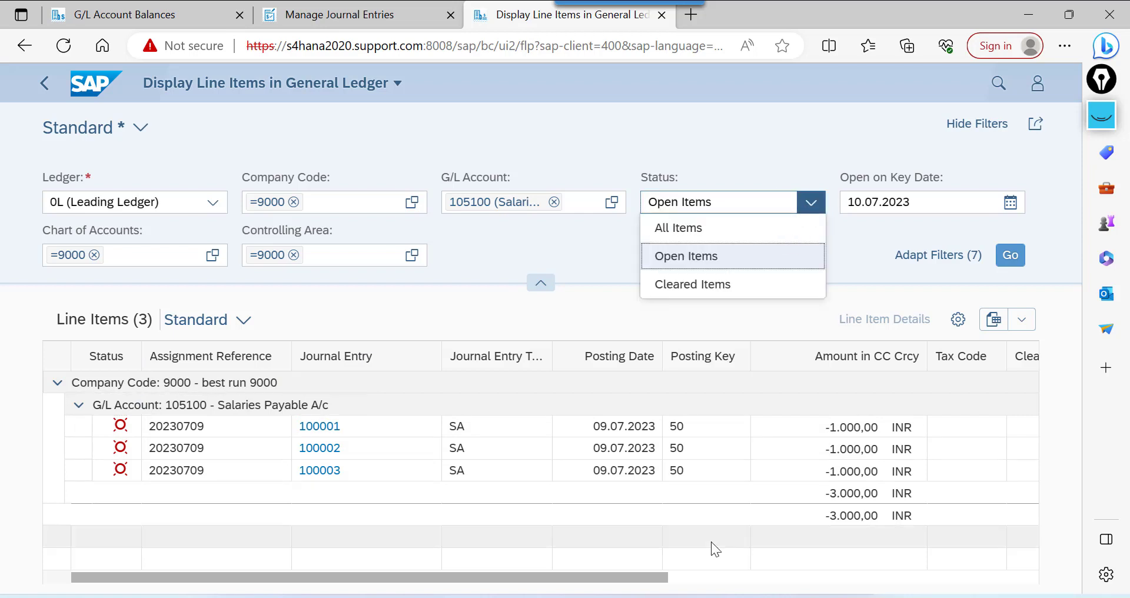
Switch to the SAP GUI session, start transaction FAGLL03 and examine the open, cleared and all items selections
mouse_move(689, 594)
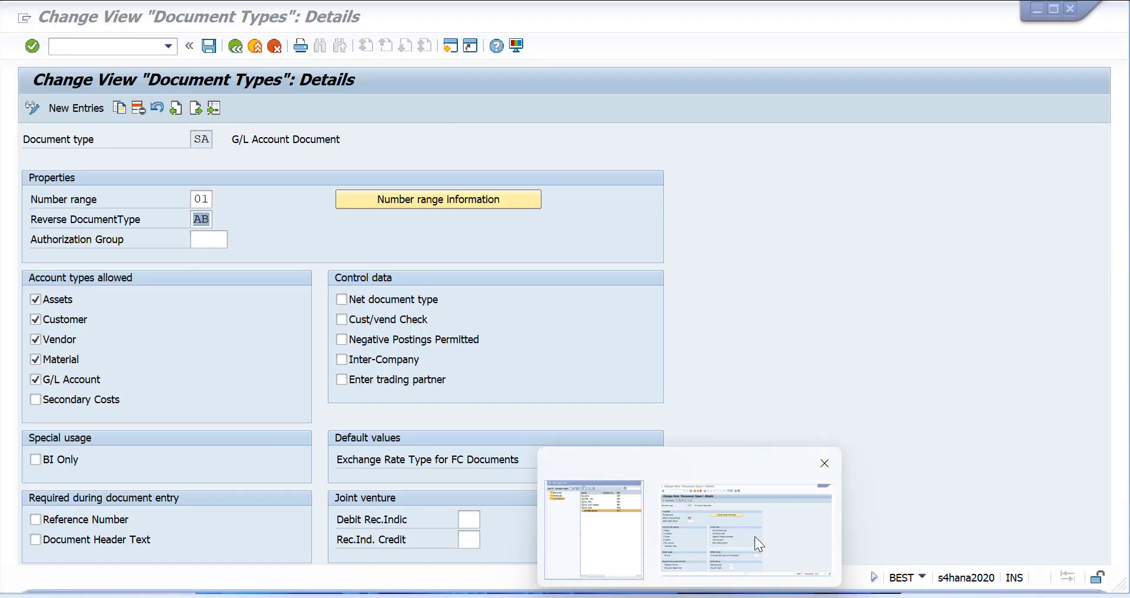
left_click(754, 536)
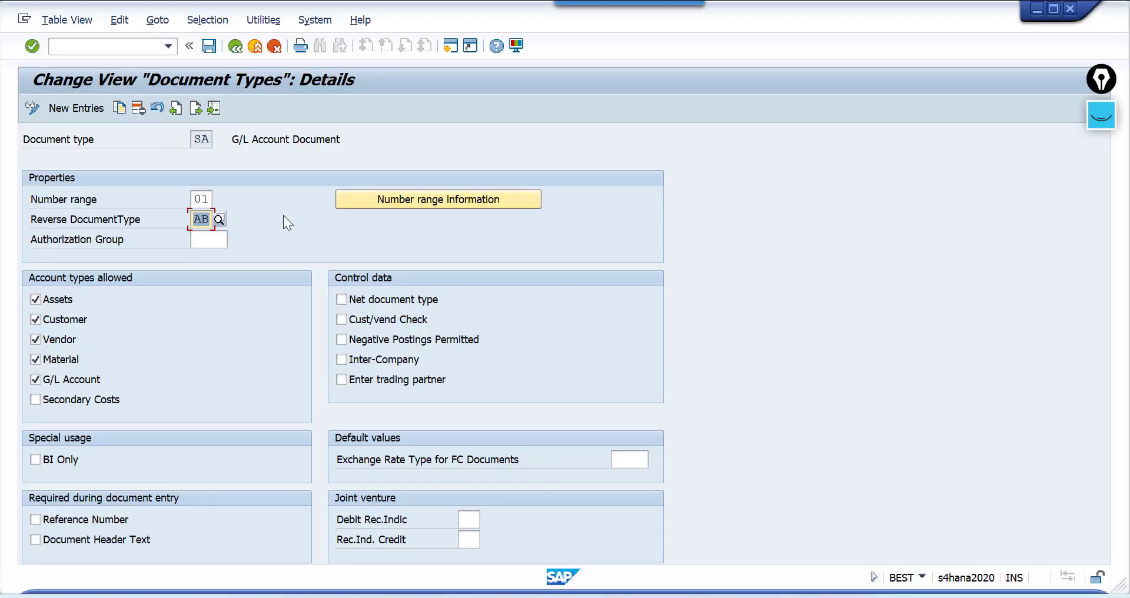
left_click(114, 53)
type("/n ")
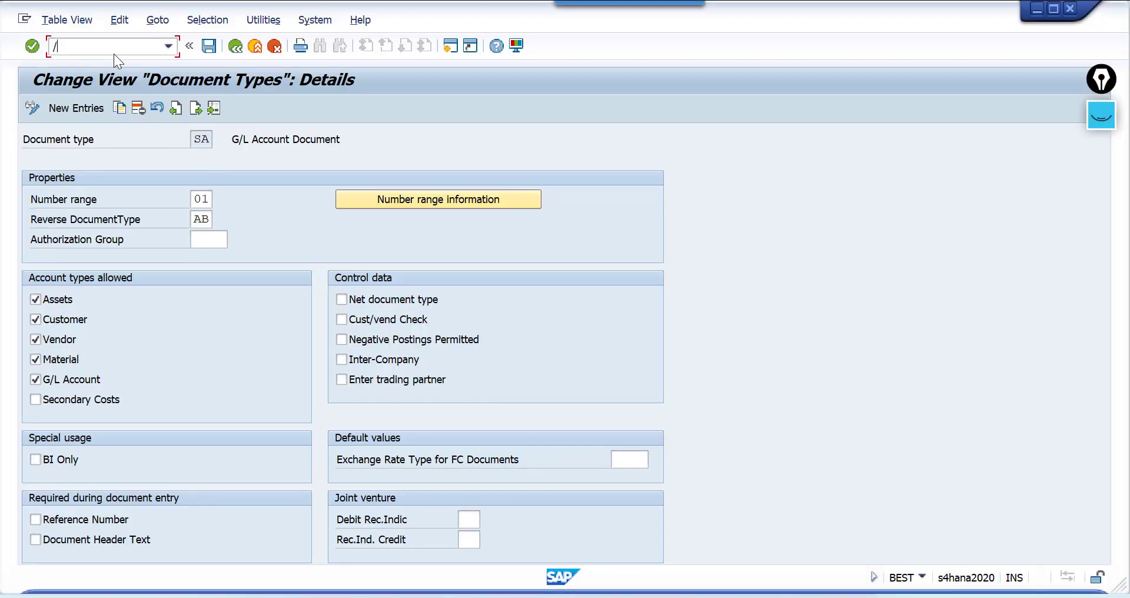
type("fagll0")
key("Return")
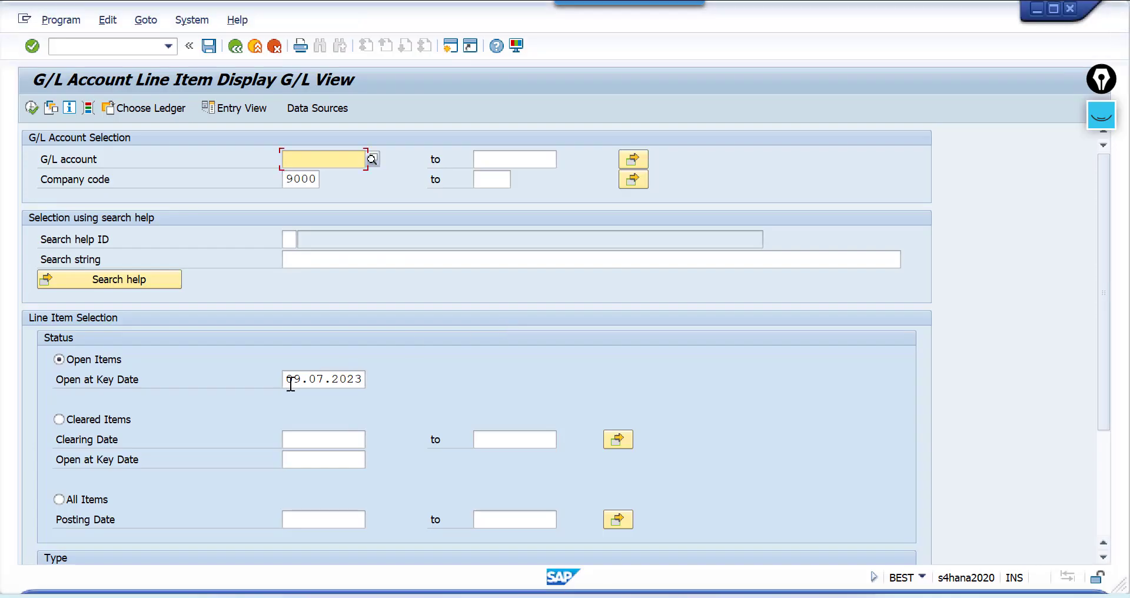
left_click(317, 381)
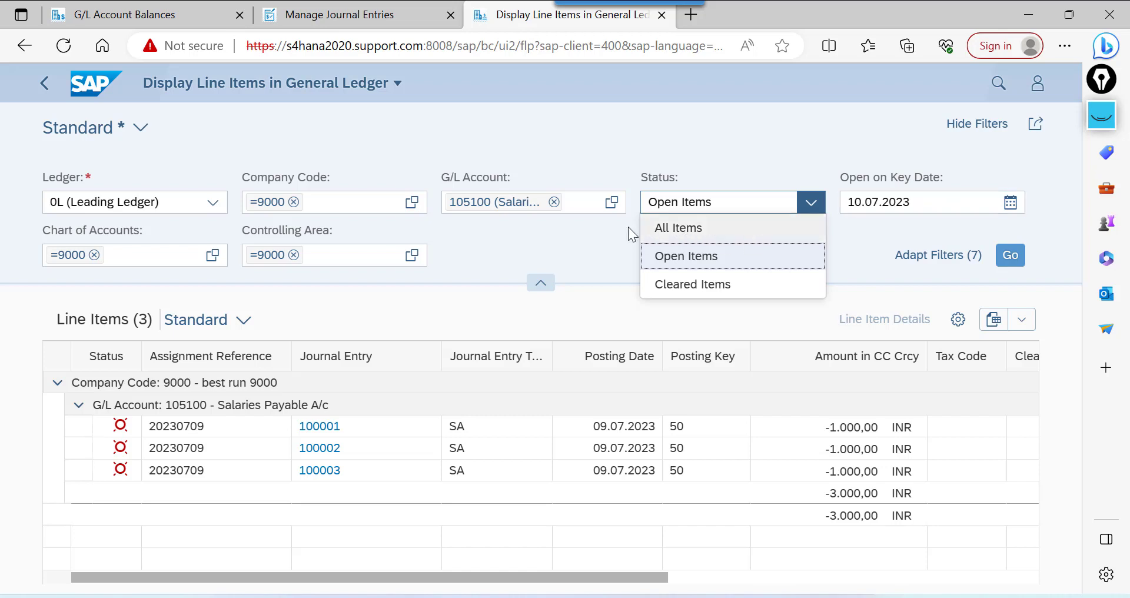
Back in the browser, list account 105100 with status Cleared Items and expand the result down to its journal entries
left_click(718, 141)
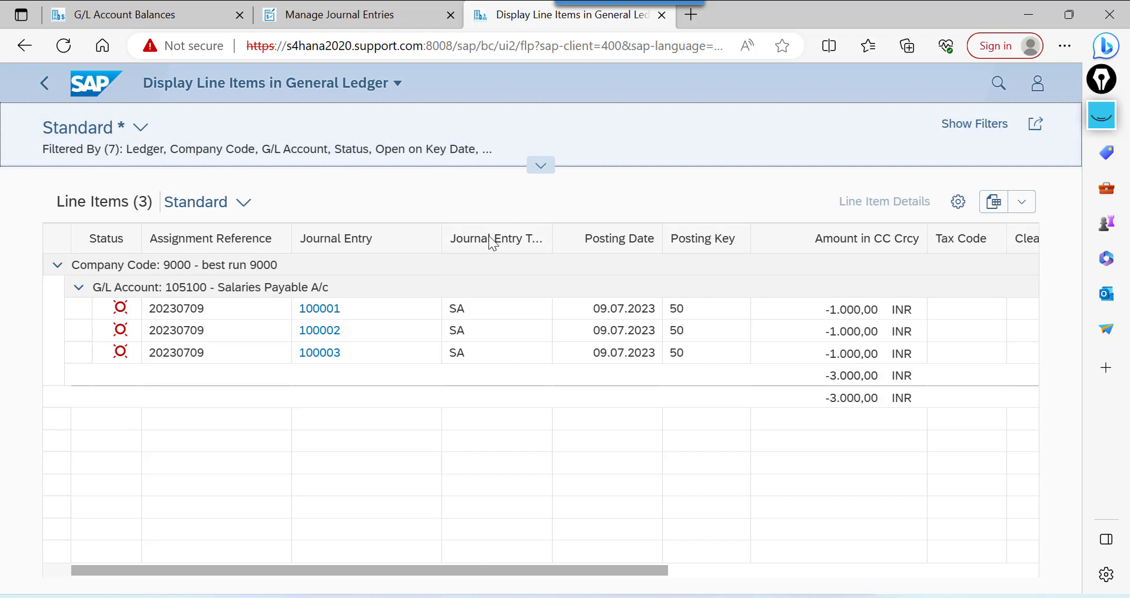
left_click(542, 170)
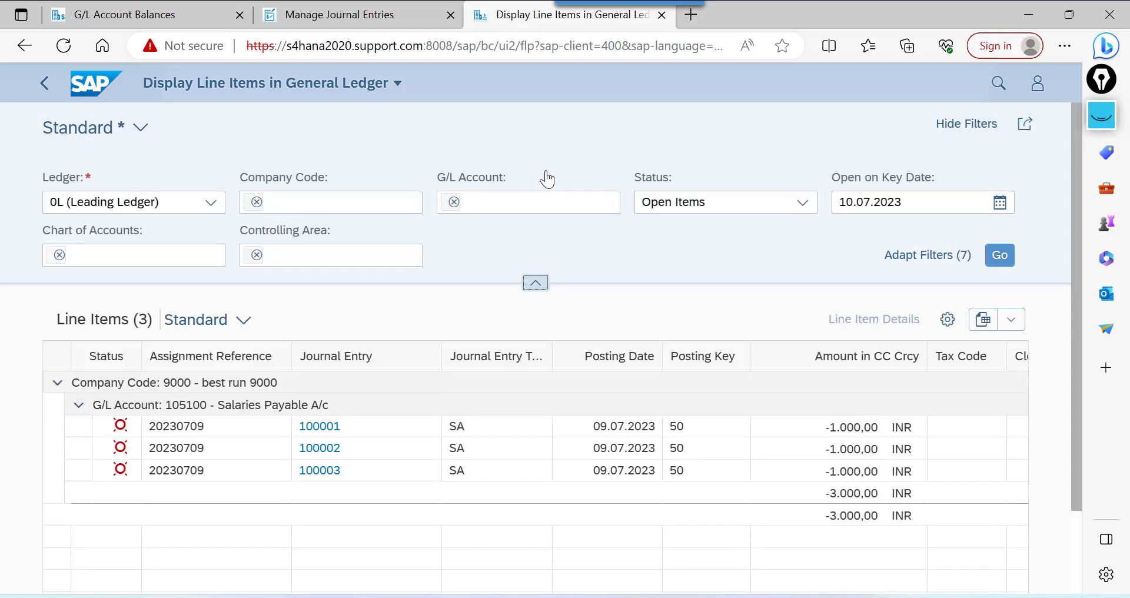
left_click(811, 206)
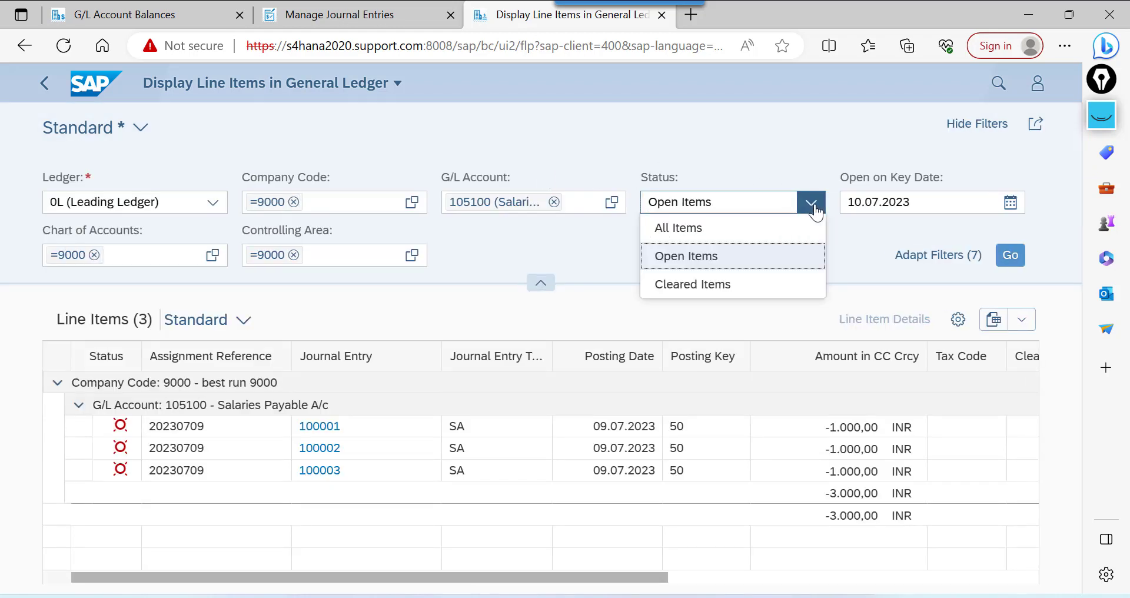
left_click(723, 288)
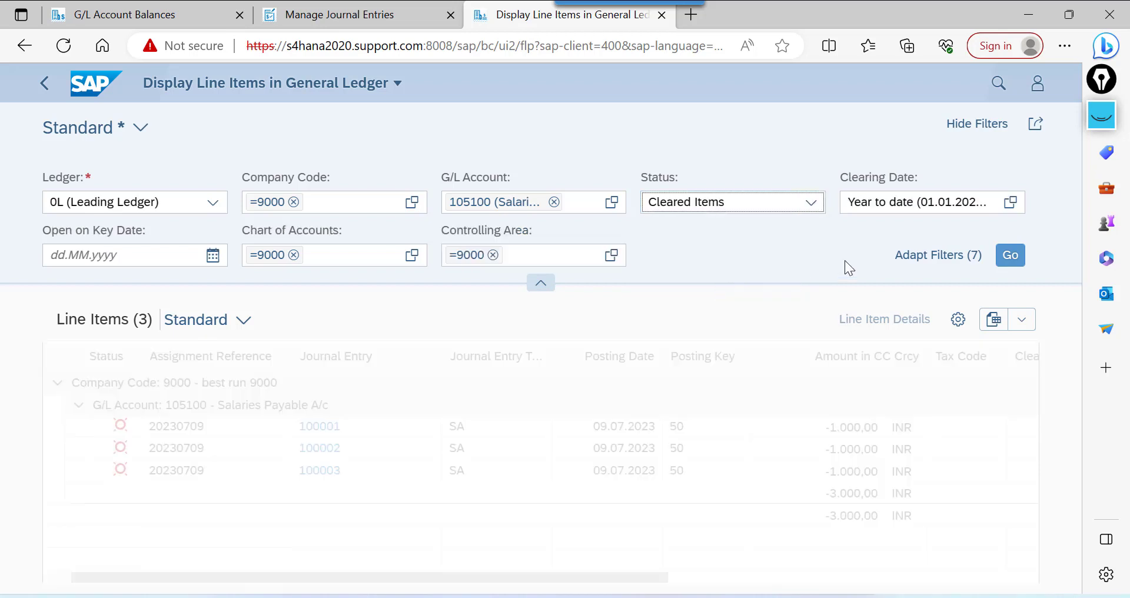
left_click(1011, 257)
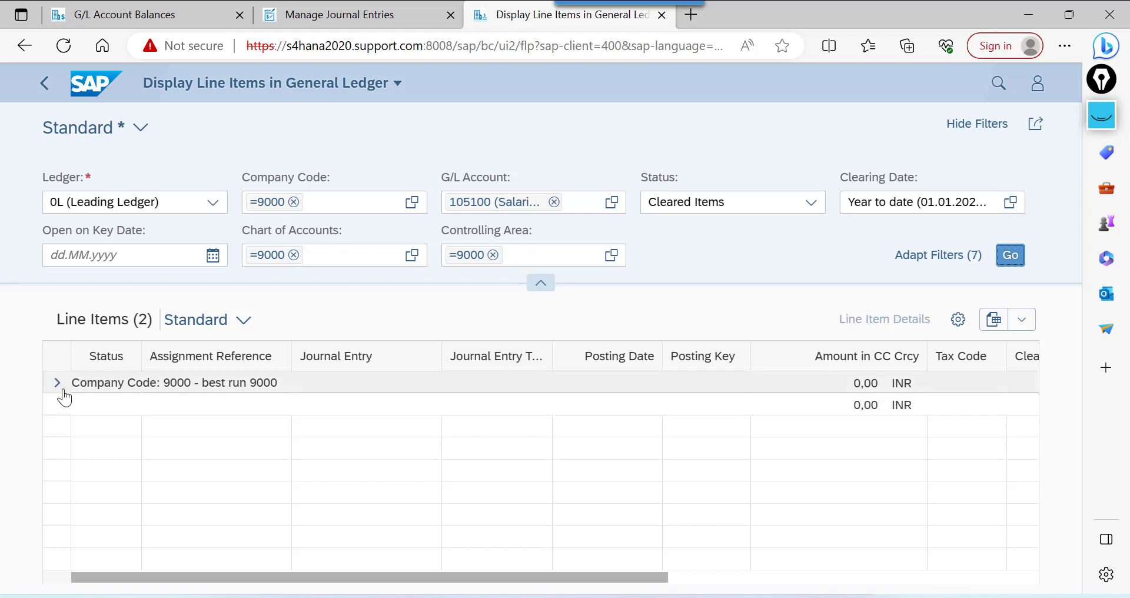
left_click(60, 387)
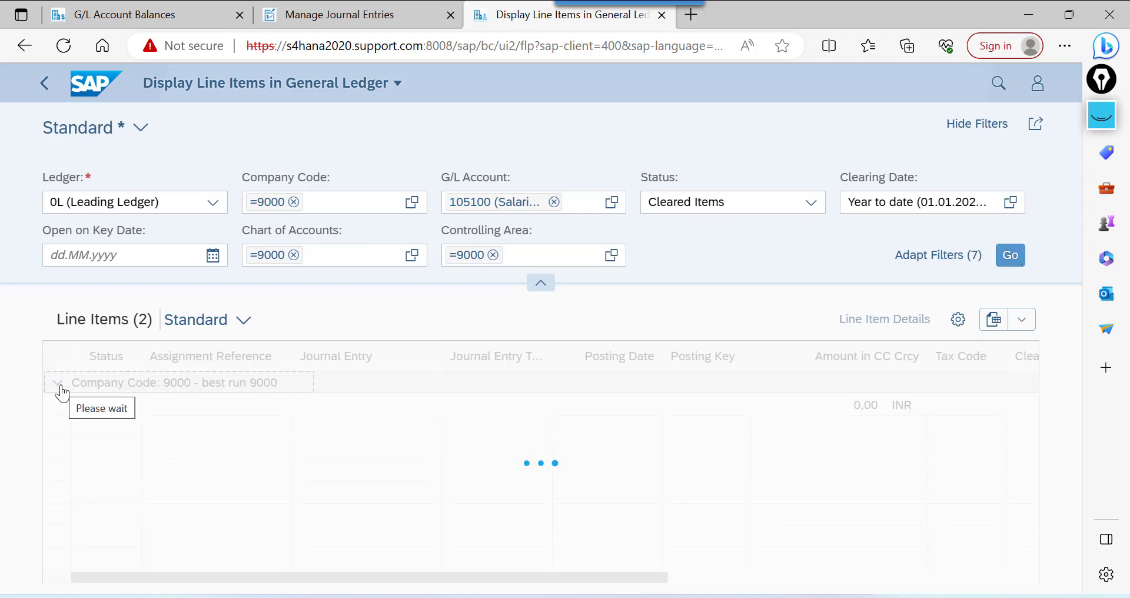
left_click(79, 407)
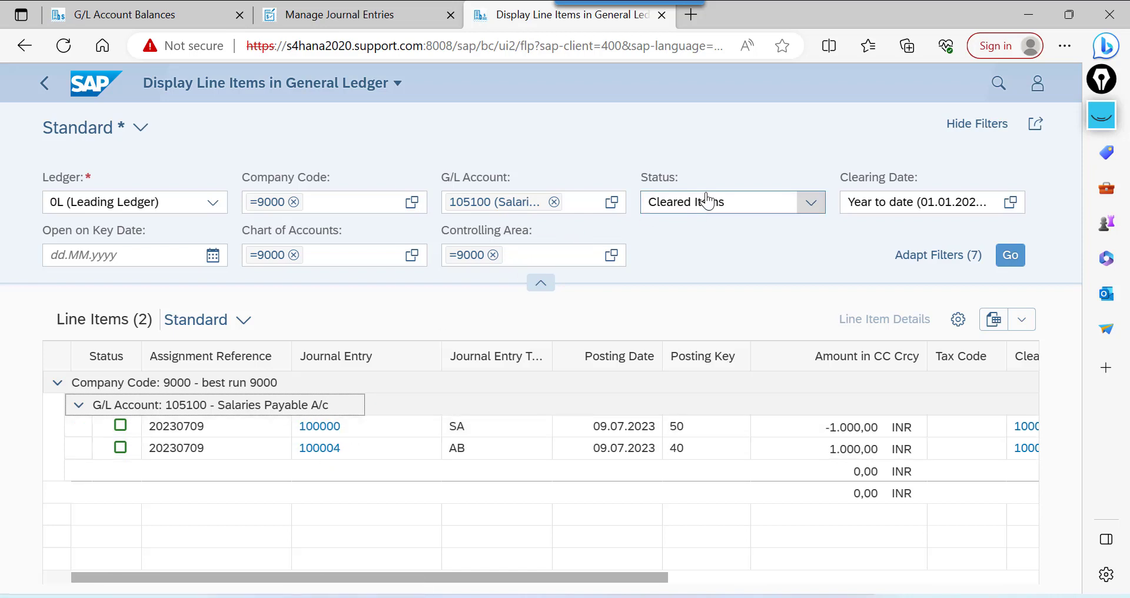
Set the status back to Open Items, rerun the list for account 105100 and expand it to the journal entries
left_click(812, 207)
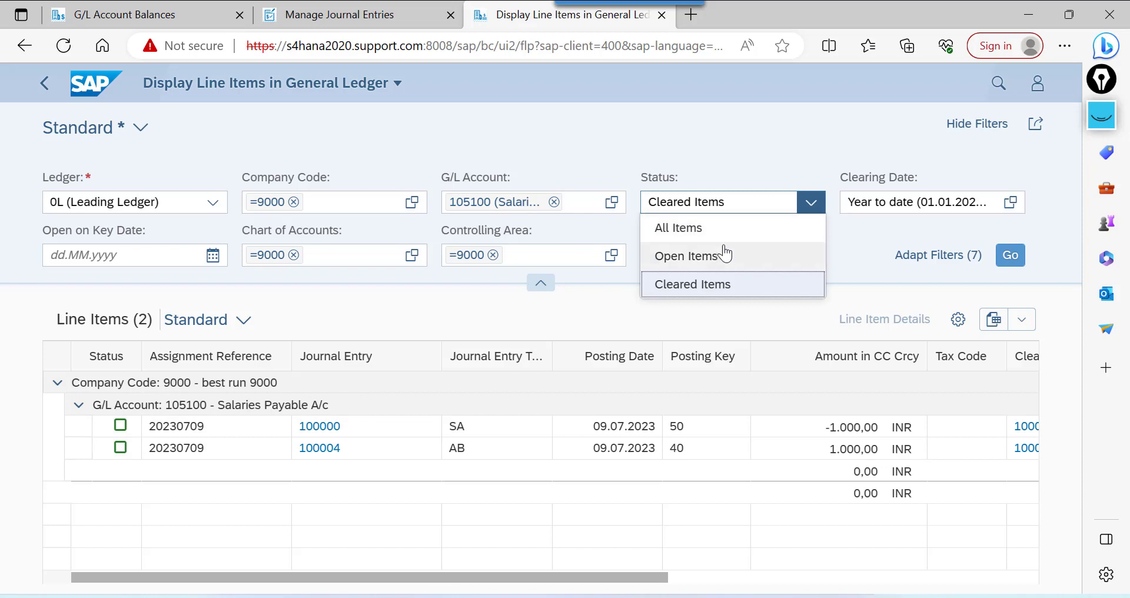
left_click(721, 256)
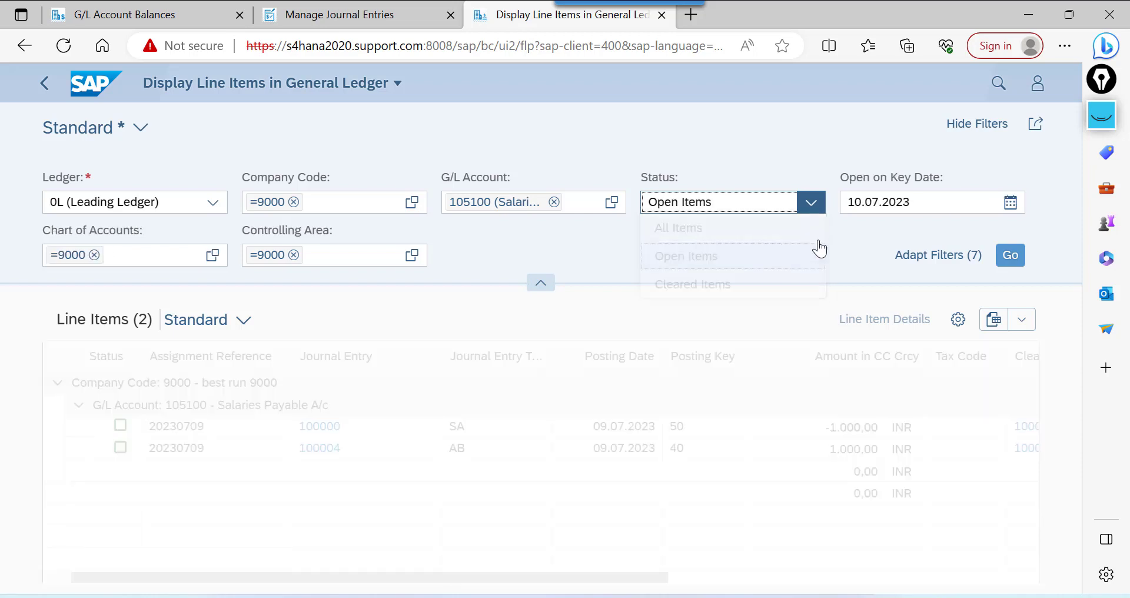
left_click(1014, 260)
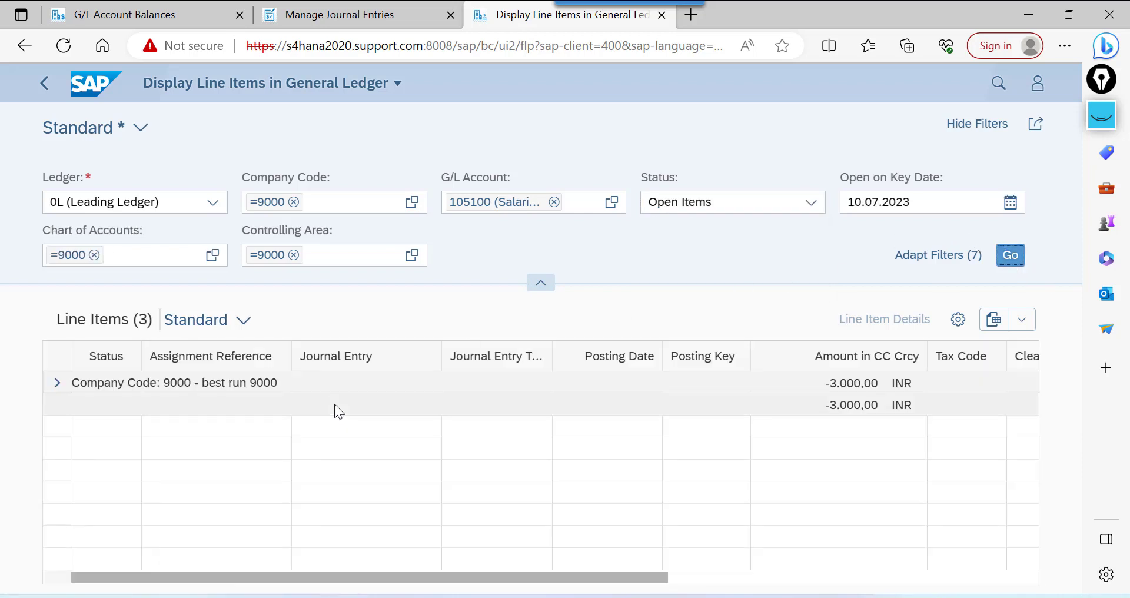
left_click(59, 383)
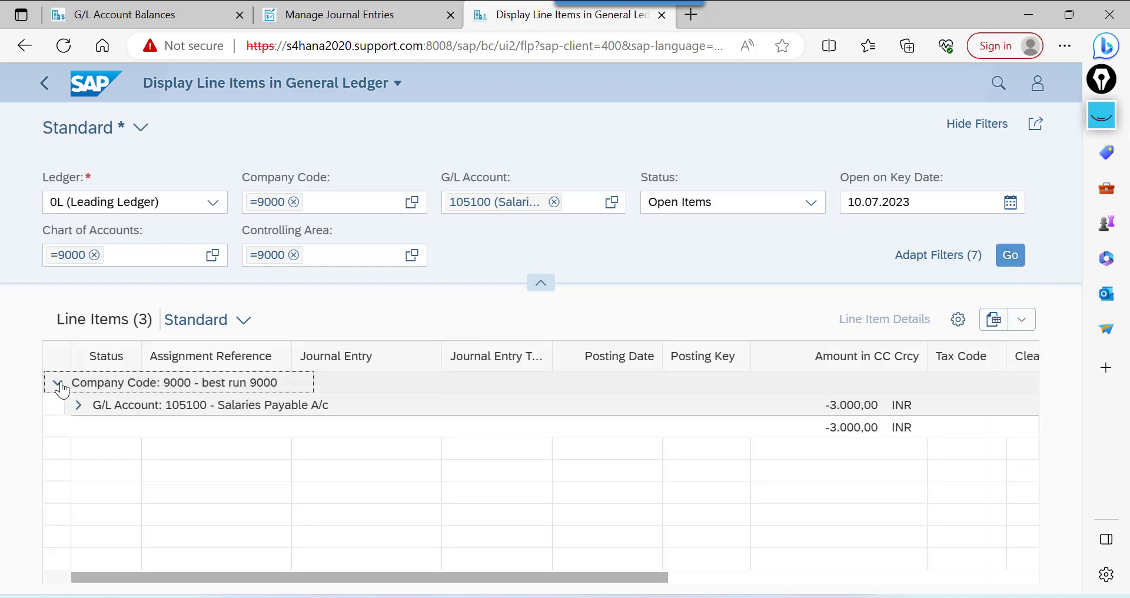
left_click(77, 406)
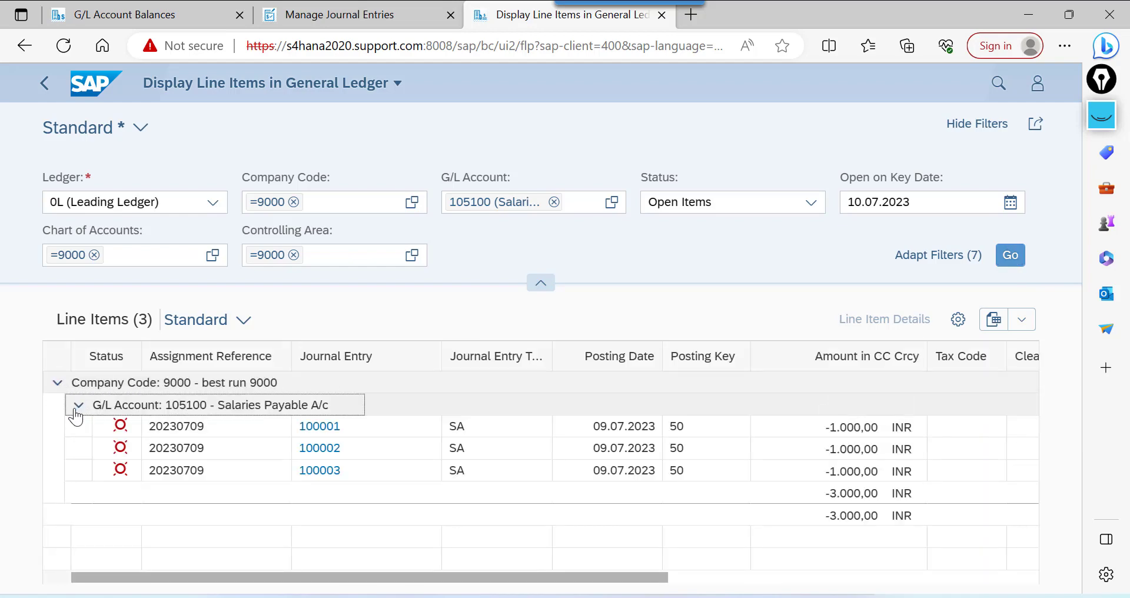
In Manage Journal Entries, reverse the selected entries 100001, 100002 and 100003 with reversal reason NO NEGATIVE, NO ALTERNATE DATE
left_click(338, 15)
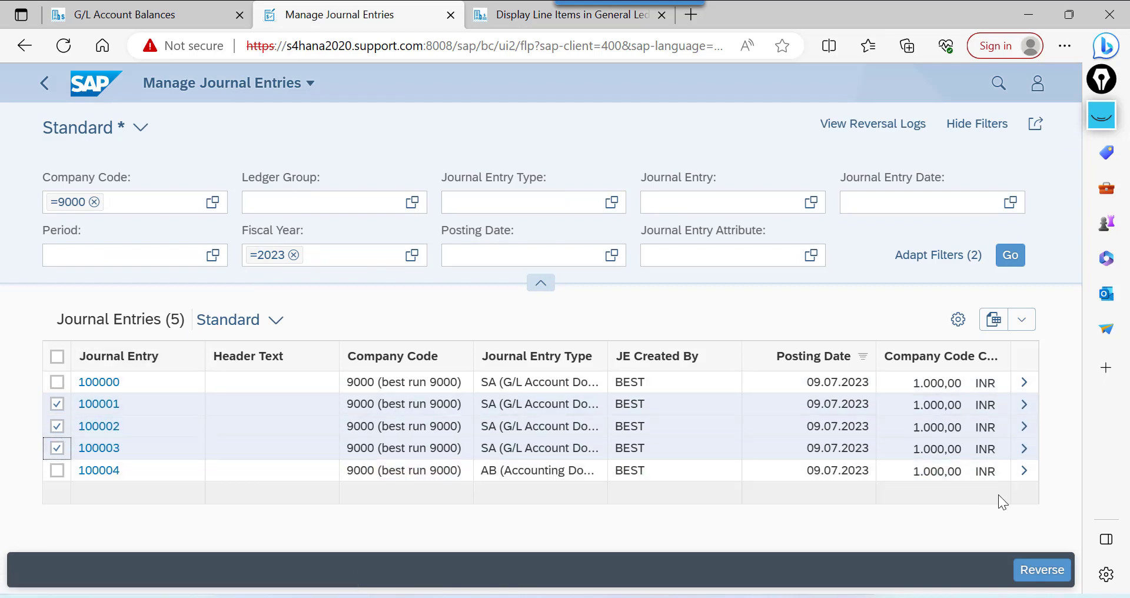
left_click(1042, 573)
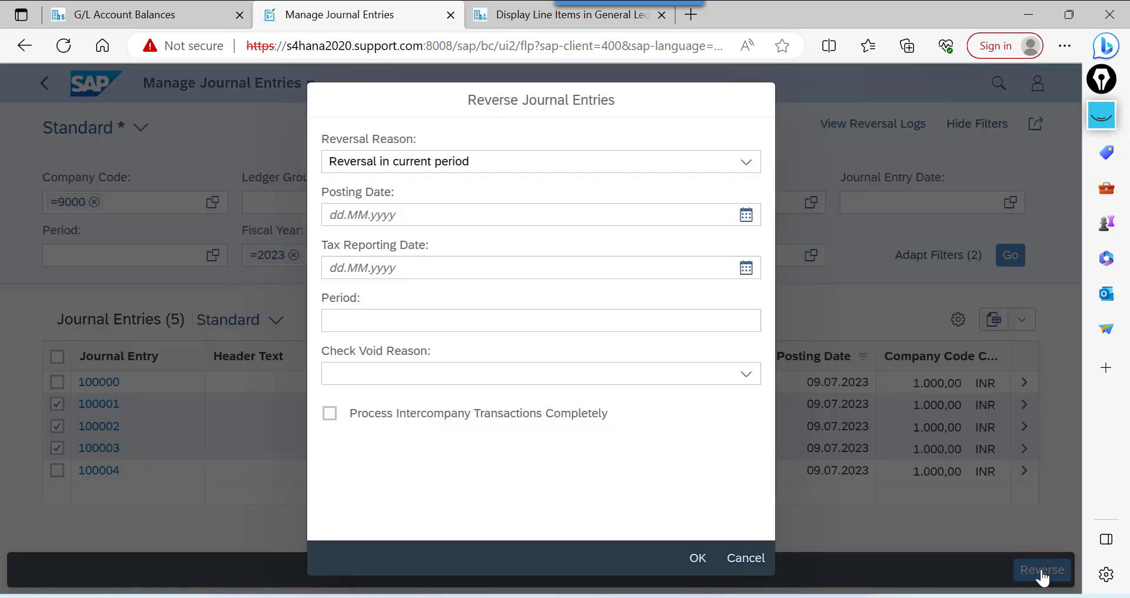
left_click(746, 161)
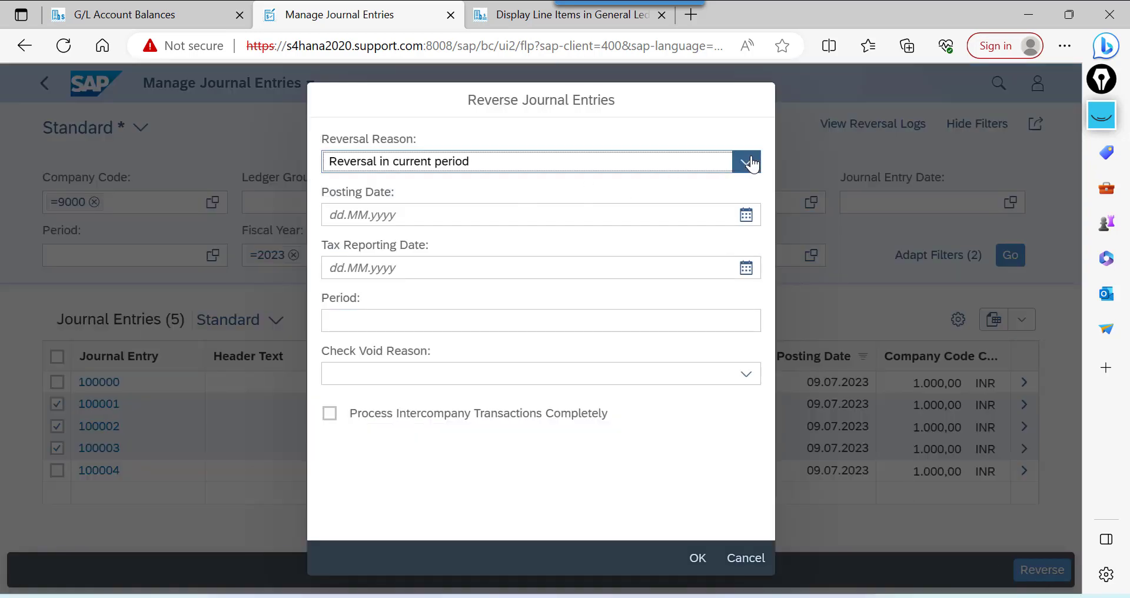
left_click(480, 357)
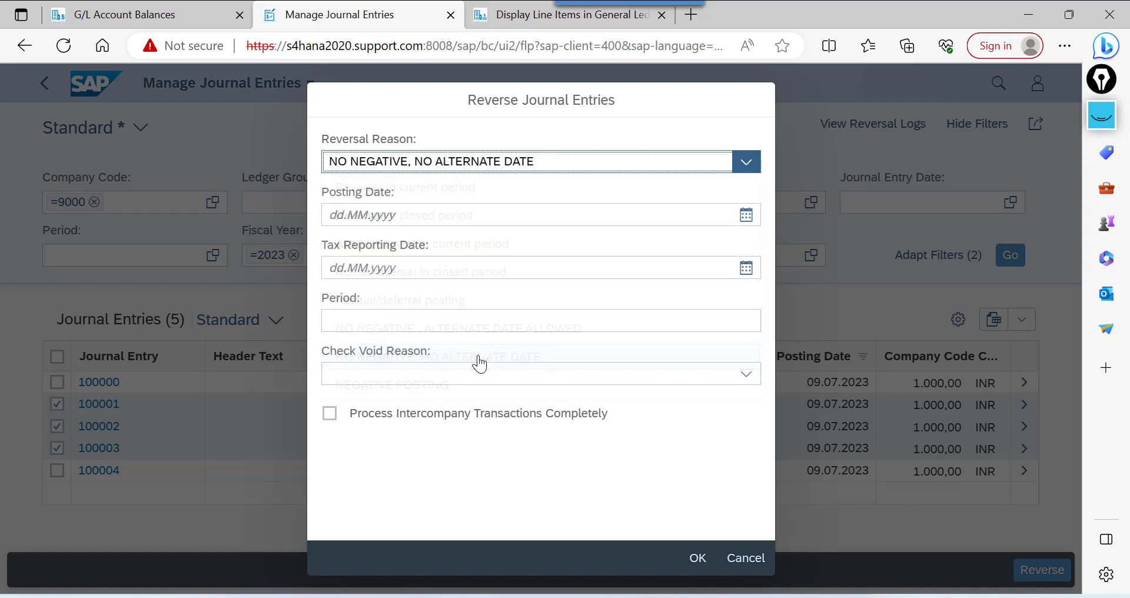
left_click(697, 559)
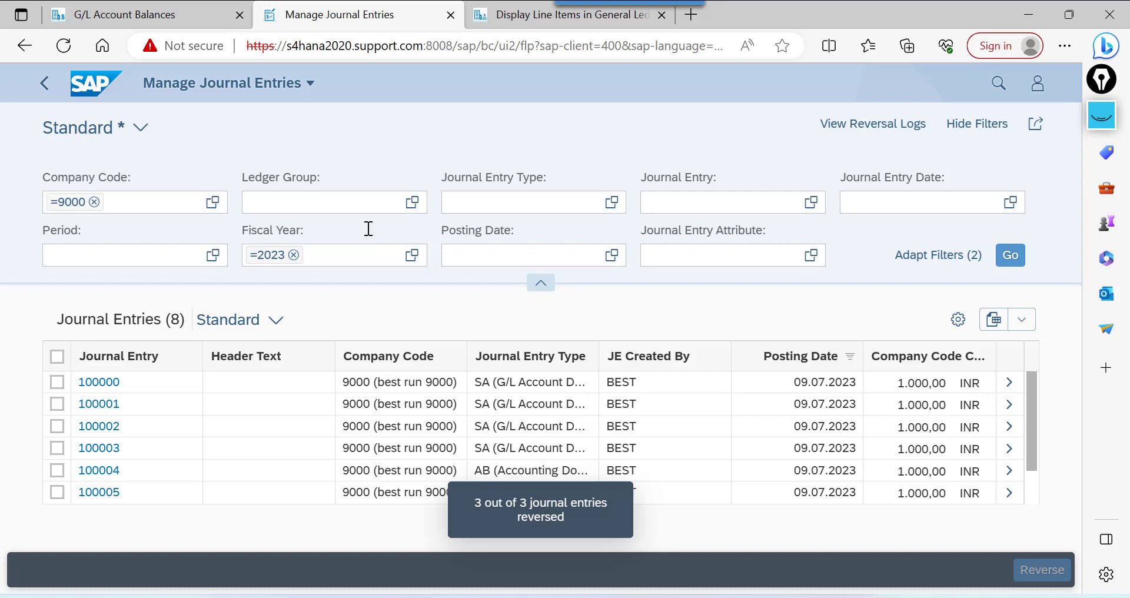
Refresh the G/L Account Balances for account 105100 and examine the debit, credit and balance for period 07.2023
key("ctrl+shift+Tab")
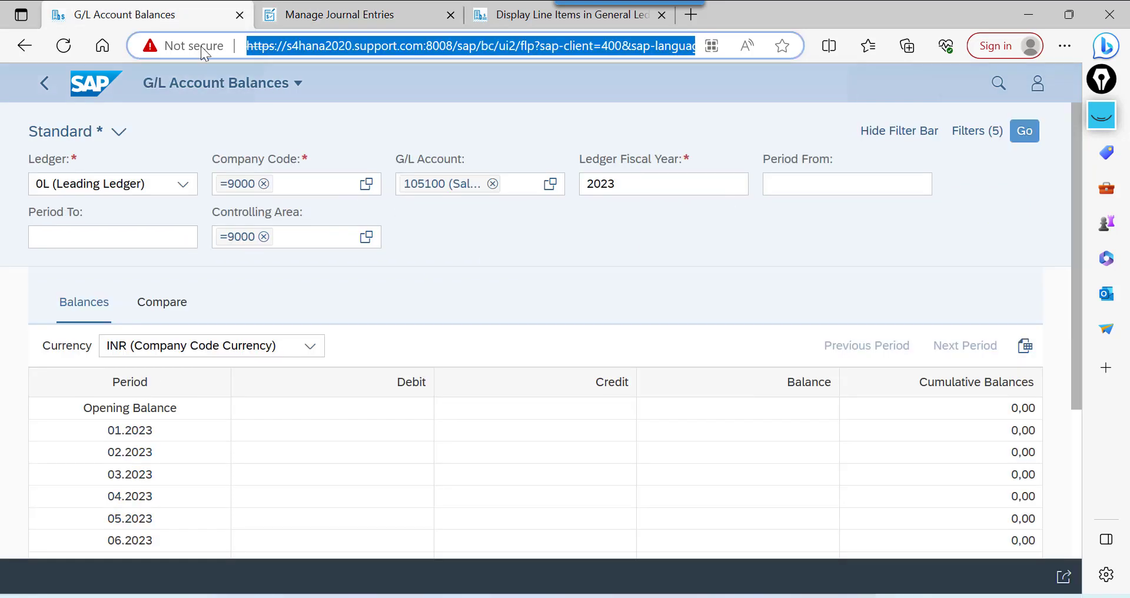
scroll(453, 249, "down", 3)
left_click(452, 246)
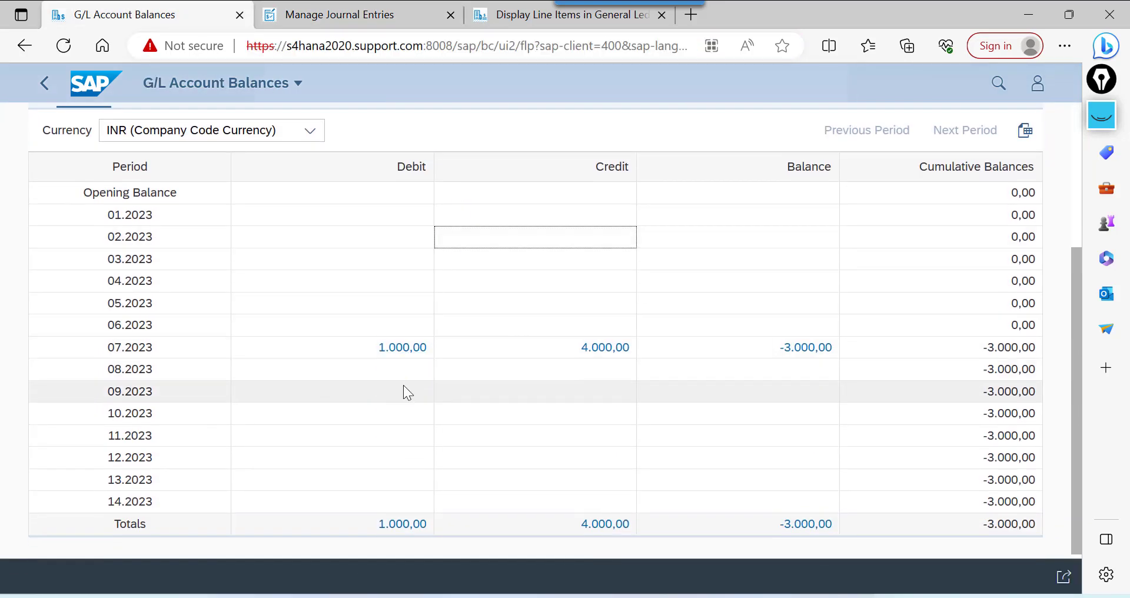
scroll(404, 386, "up", 3)
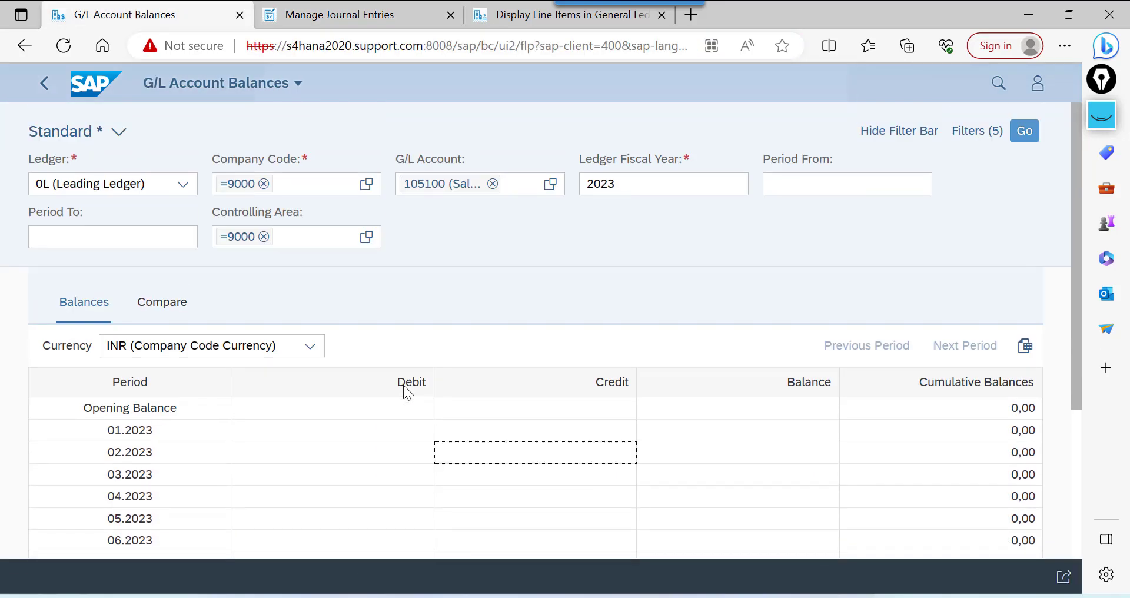
left_click(1021, 141)
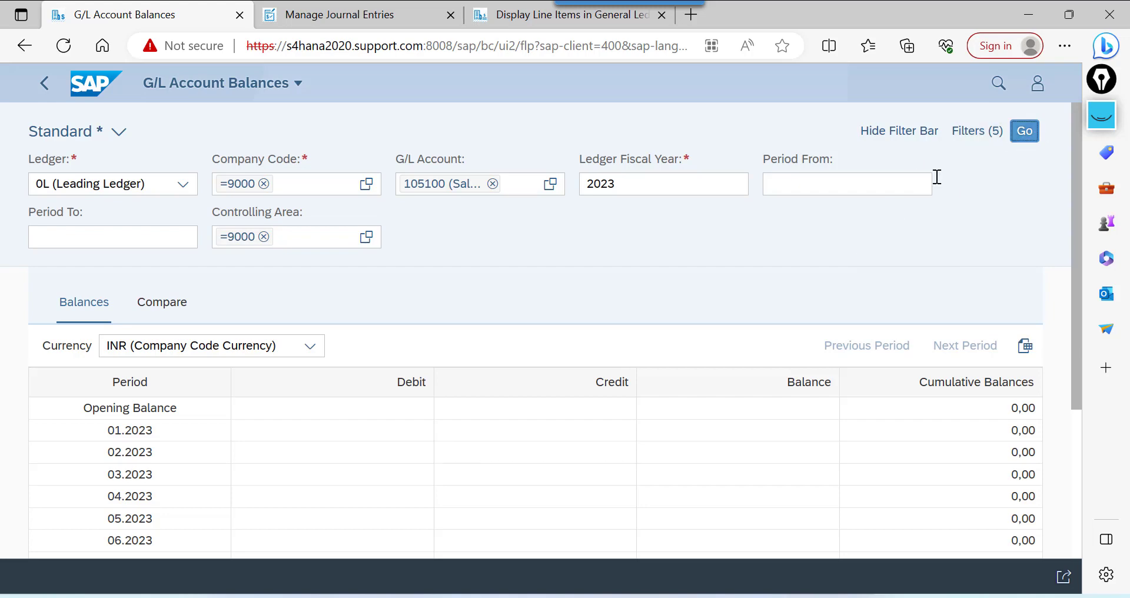
scroll(908, 184, "down", 2)
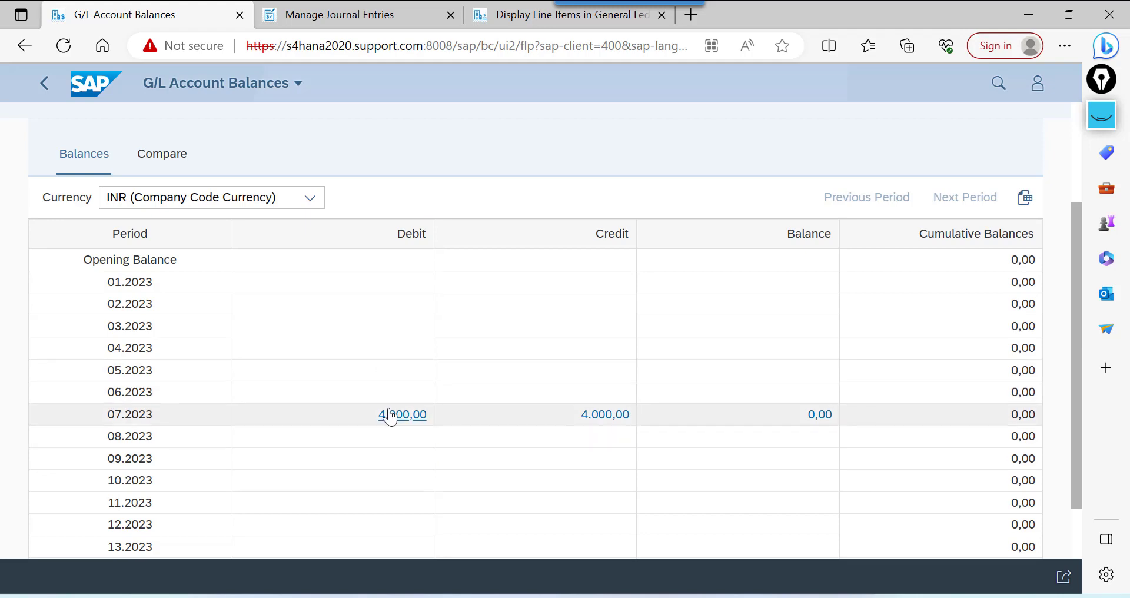
scroll(602, 430, "up", 3)
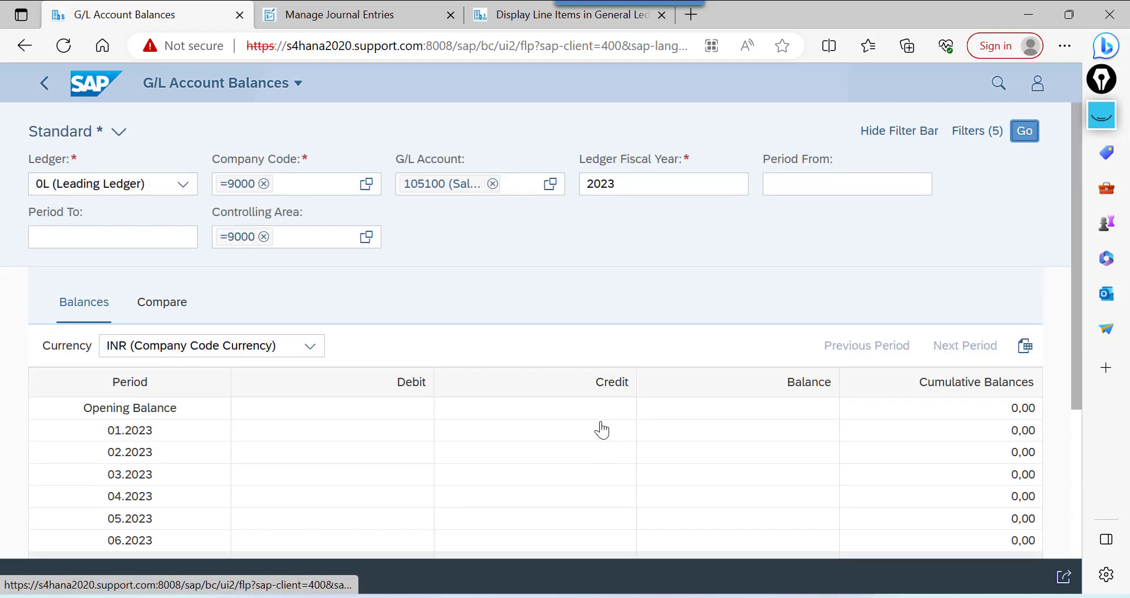
Rerun the open line items of G/L account 105100, list its Cleared Items and expand them to review the journal entries
left_click(523, 14)
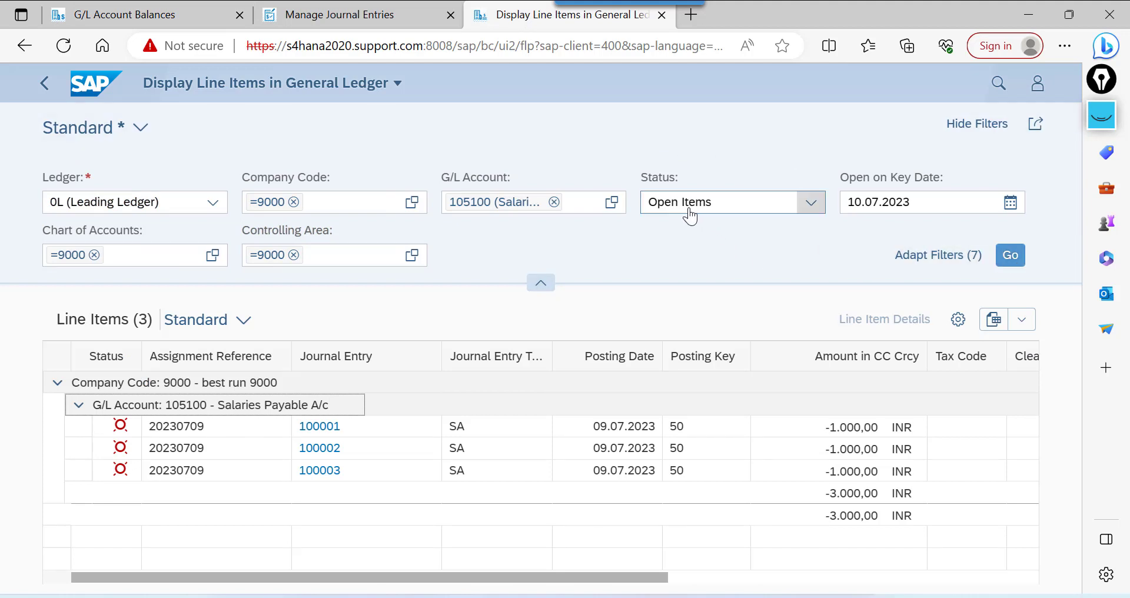
left_click(1008, 259)
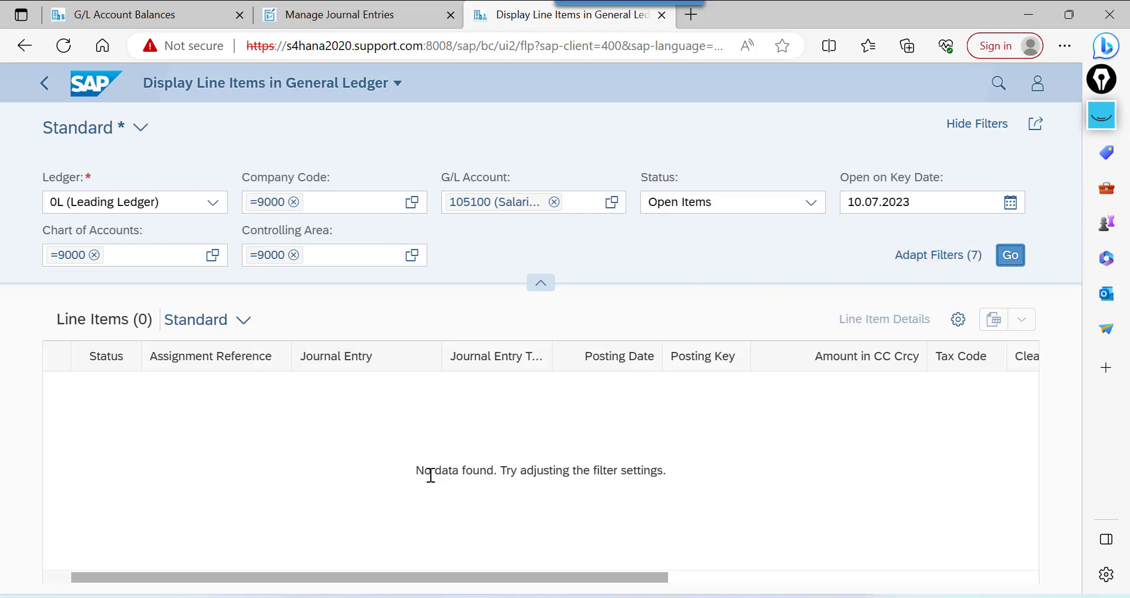
left_click(814, 209)
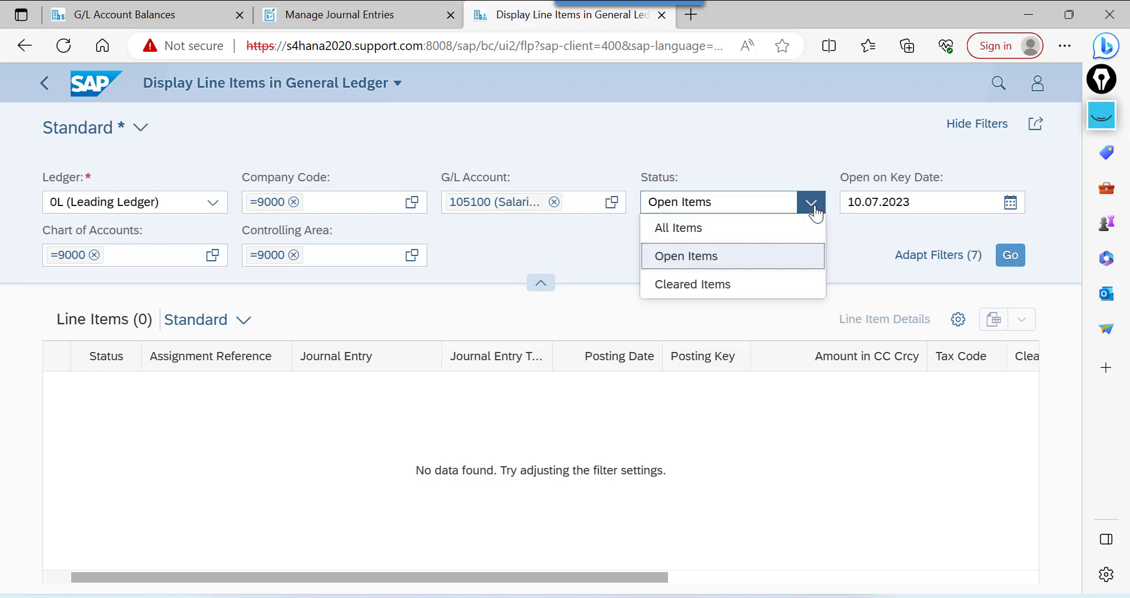
left_click(702, 285)
left_click(1010, 254)
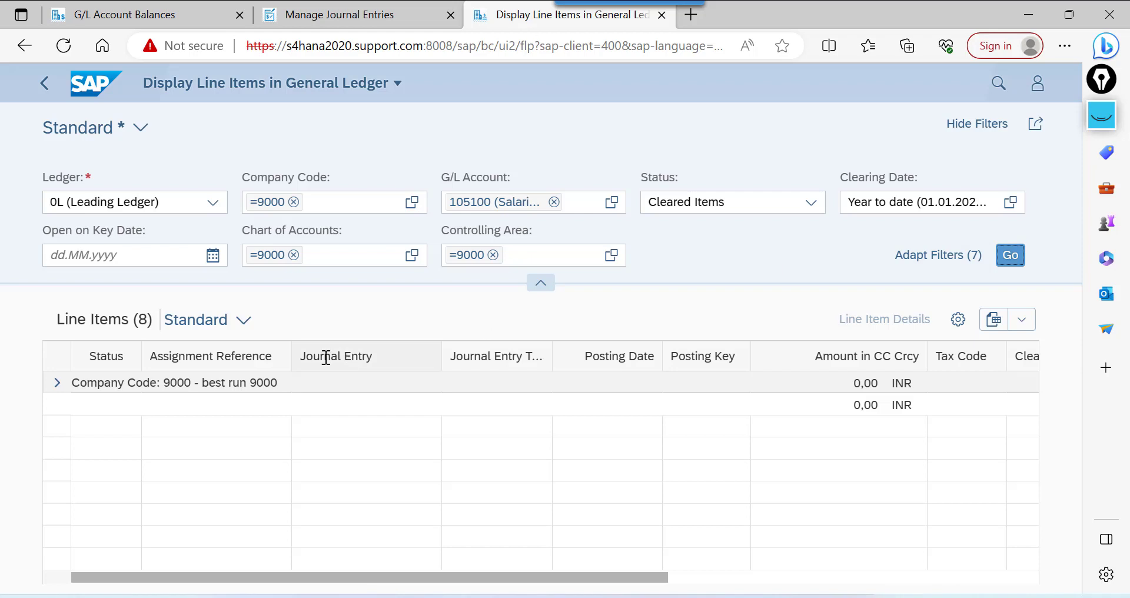
left_click(58, 383)
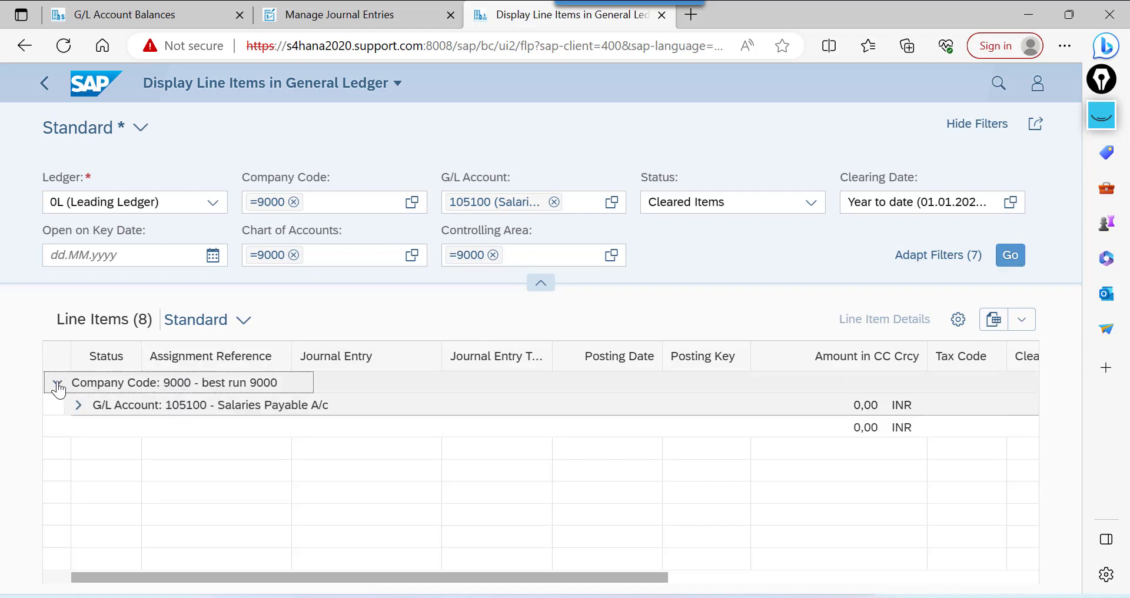
left_click(75, 406)
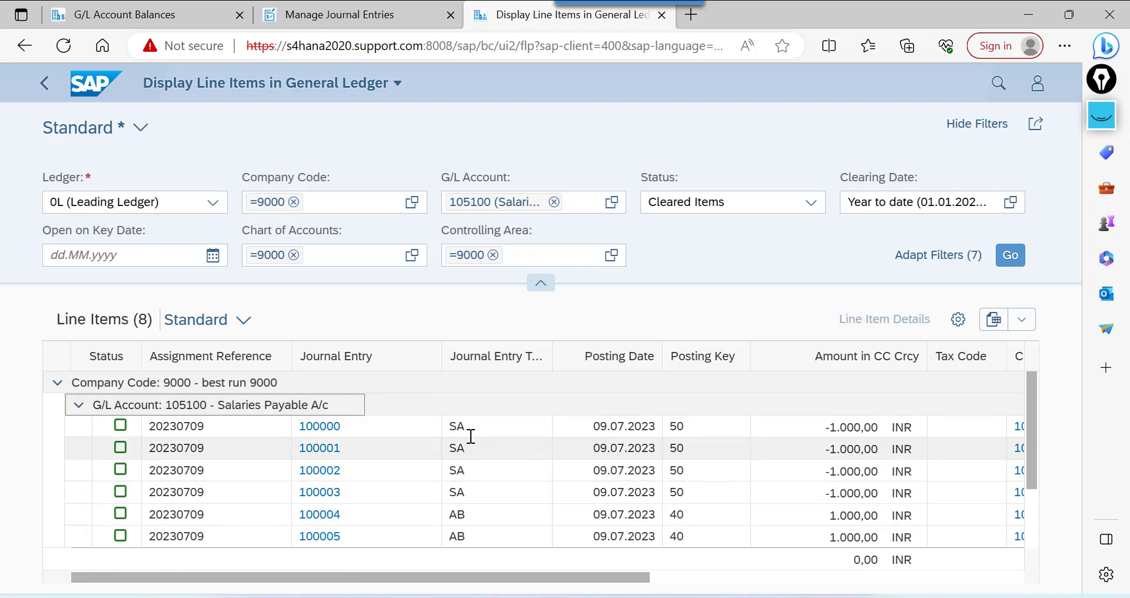
scroll(381, 479, "down", 1)
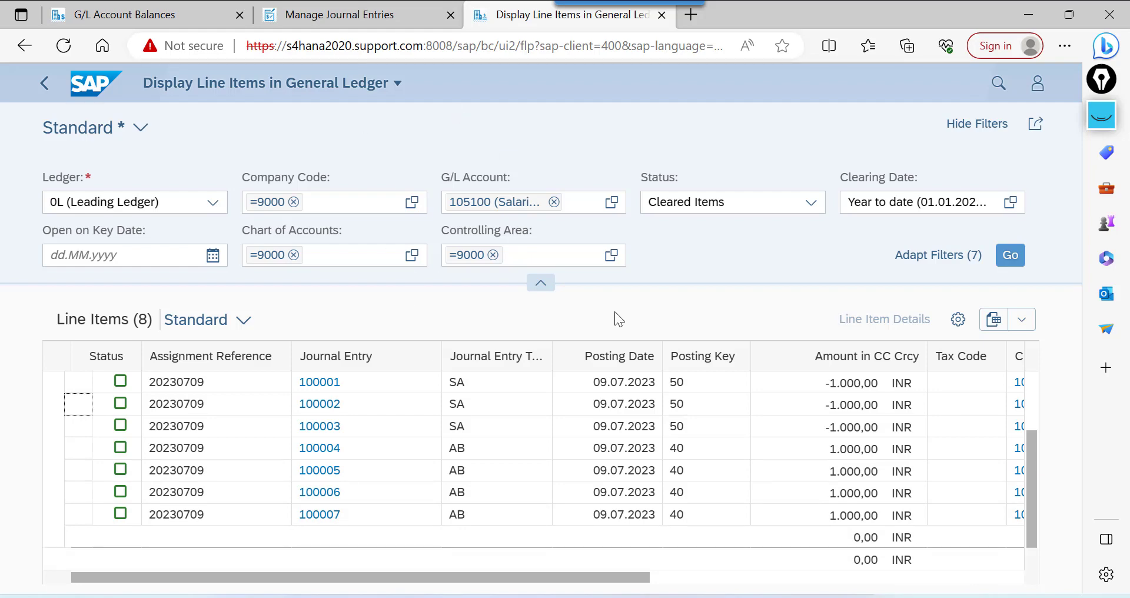
Switch to the Document Reversals file in Word and select the Single Reversal and Post 4 document Fiori app lines
mouse_move(780, 590)
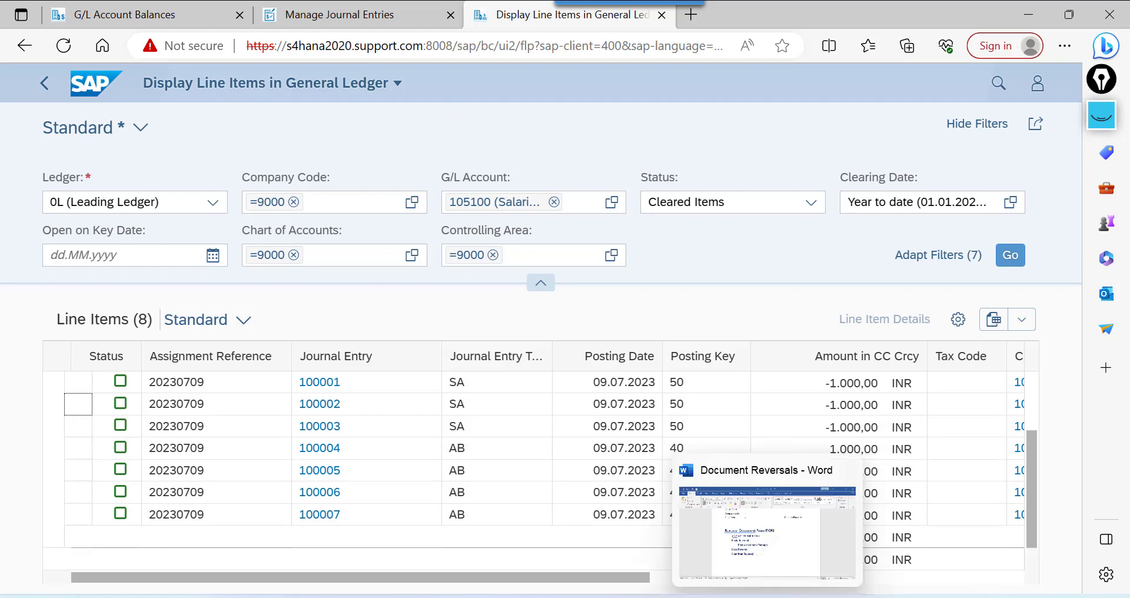
left_click(796, 534)
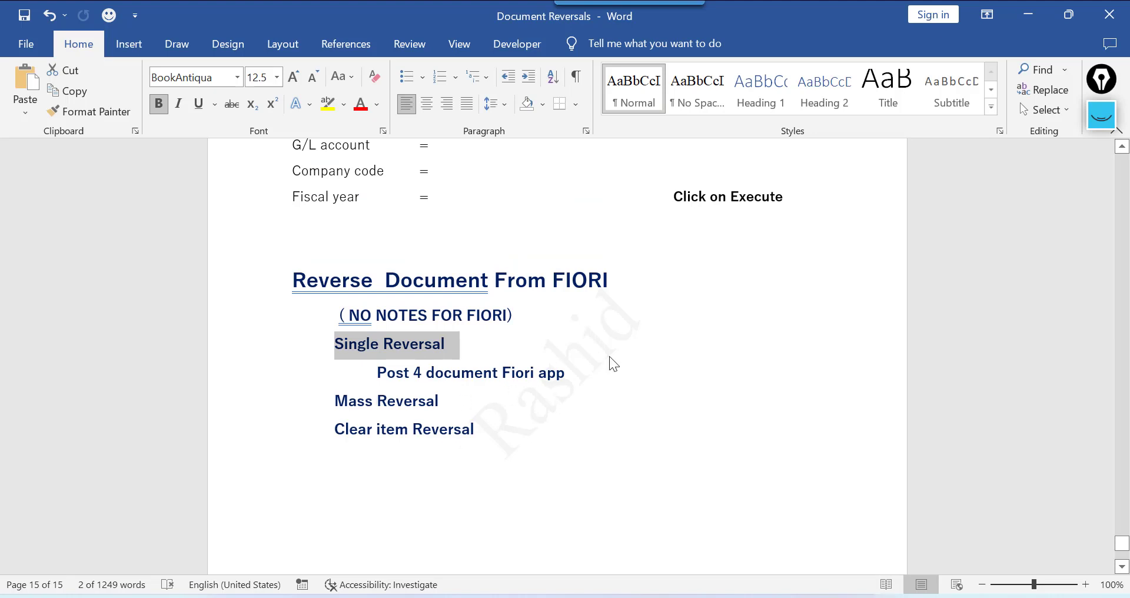
left_click(446, 401)
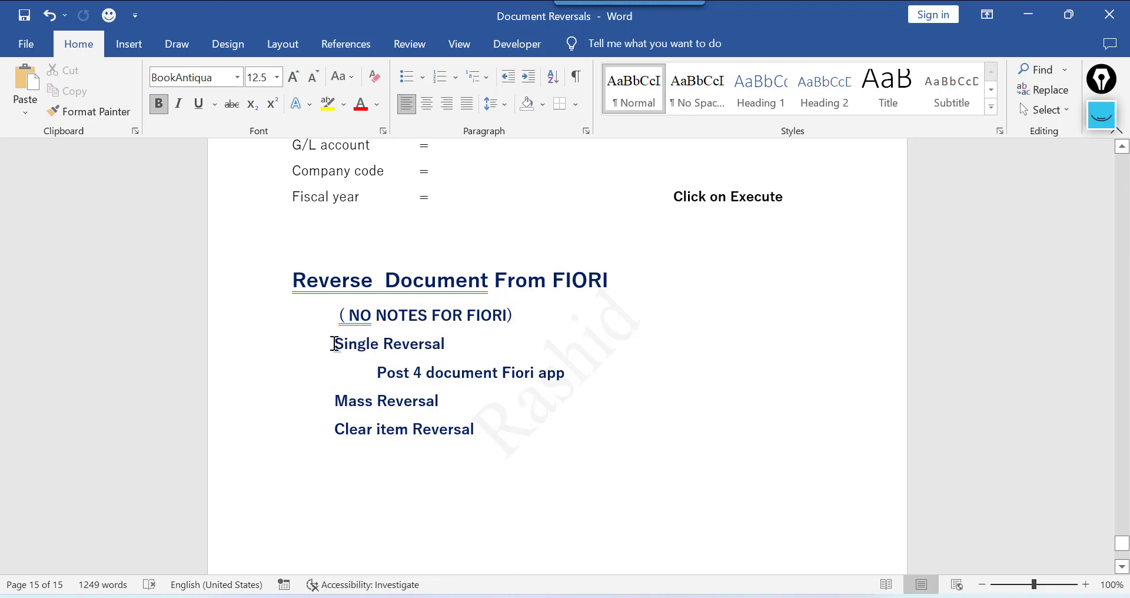
left_click_drag(333, 344, 582, 375)
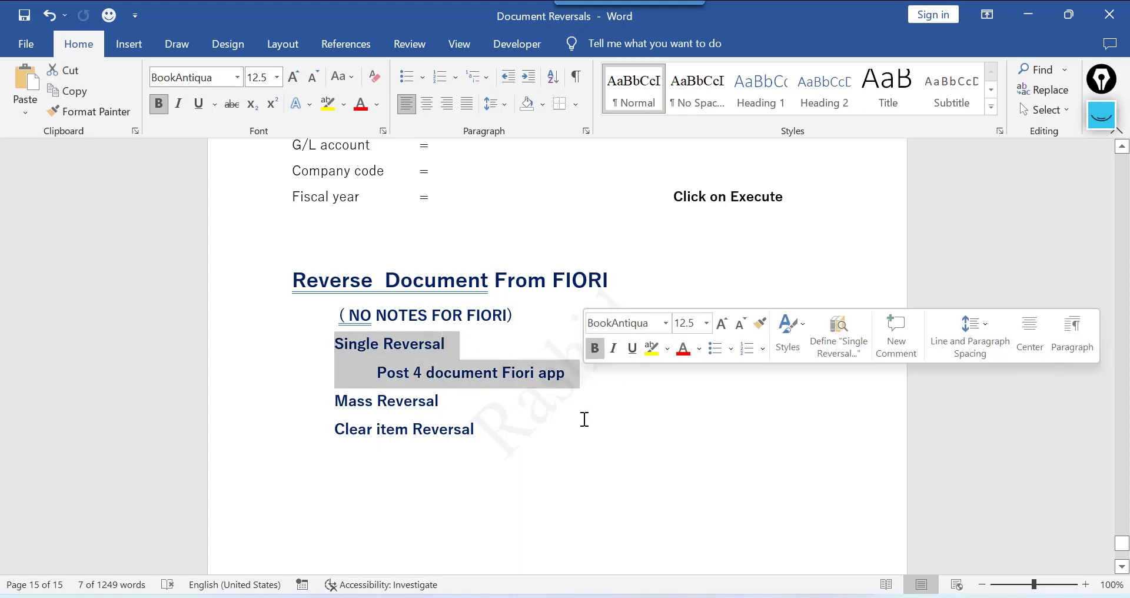